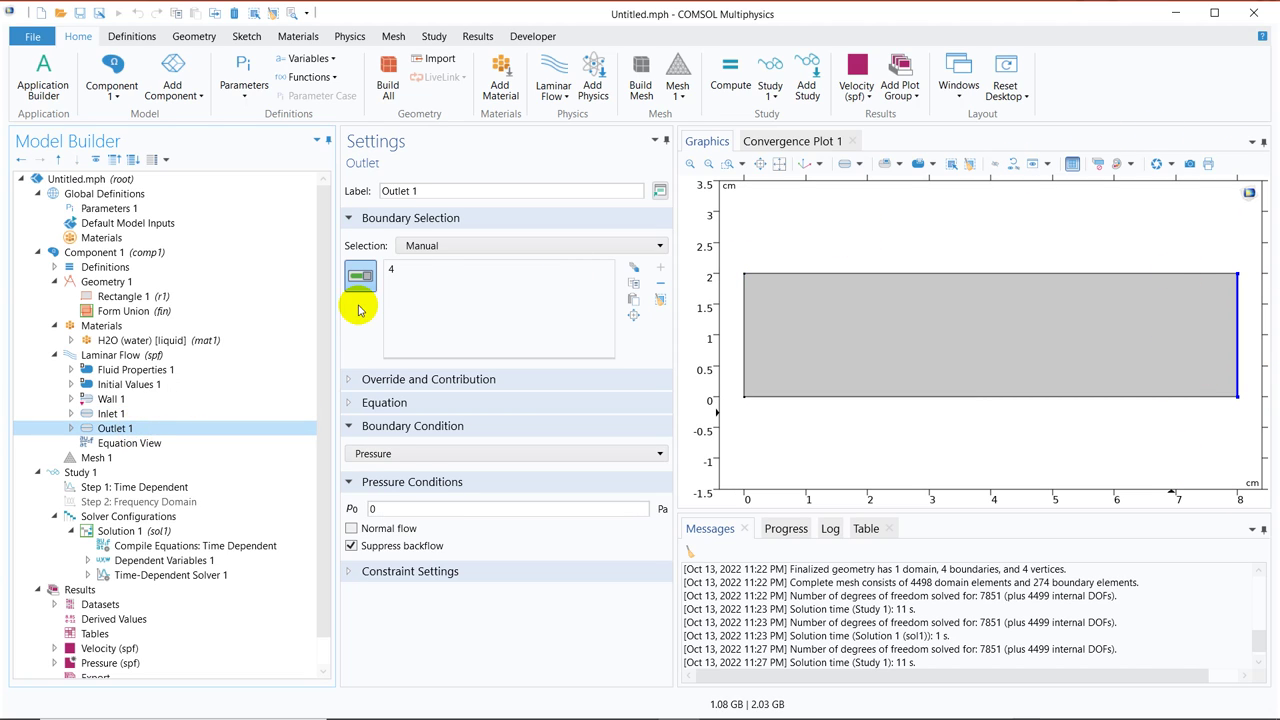
# Review the inlet and wall conditions, then view water's properties with Density set to rho_liquid.
pyautogui.click(125, 416)
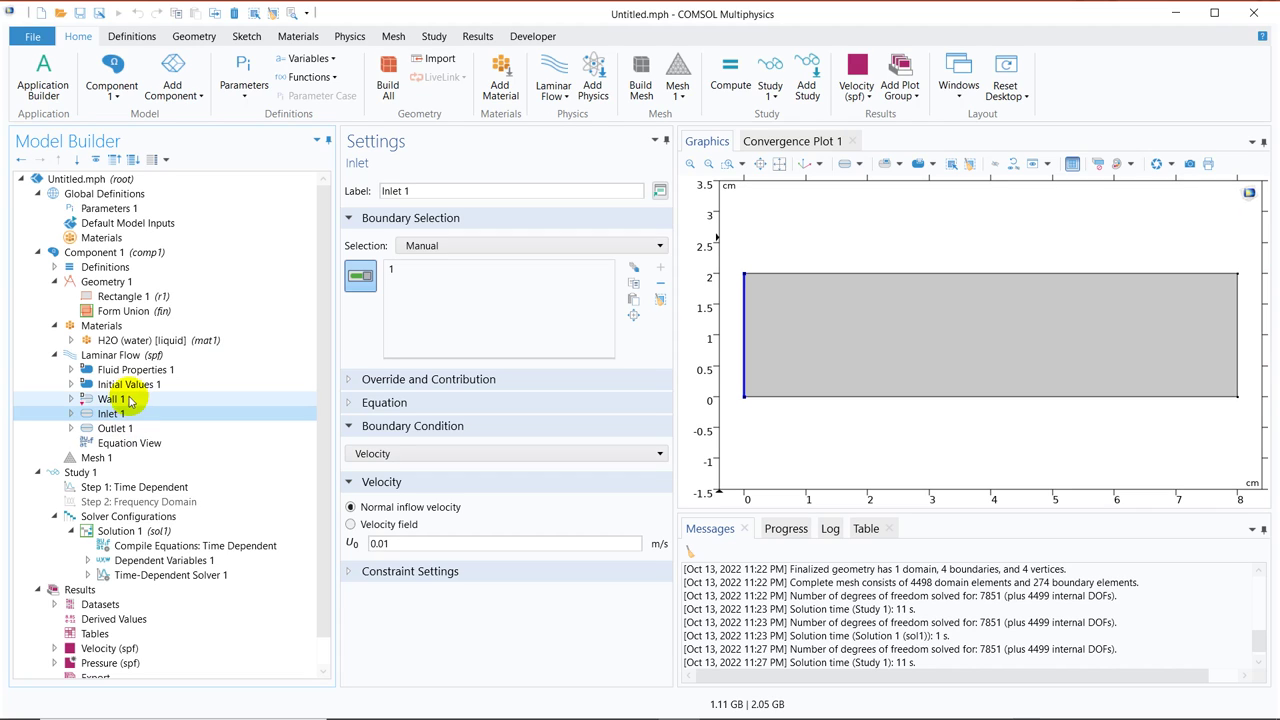
pyautogui.click(128, 403)
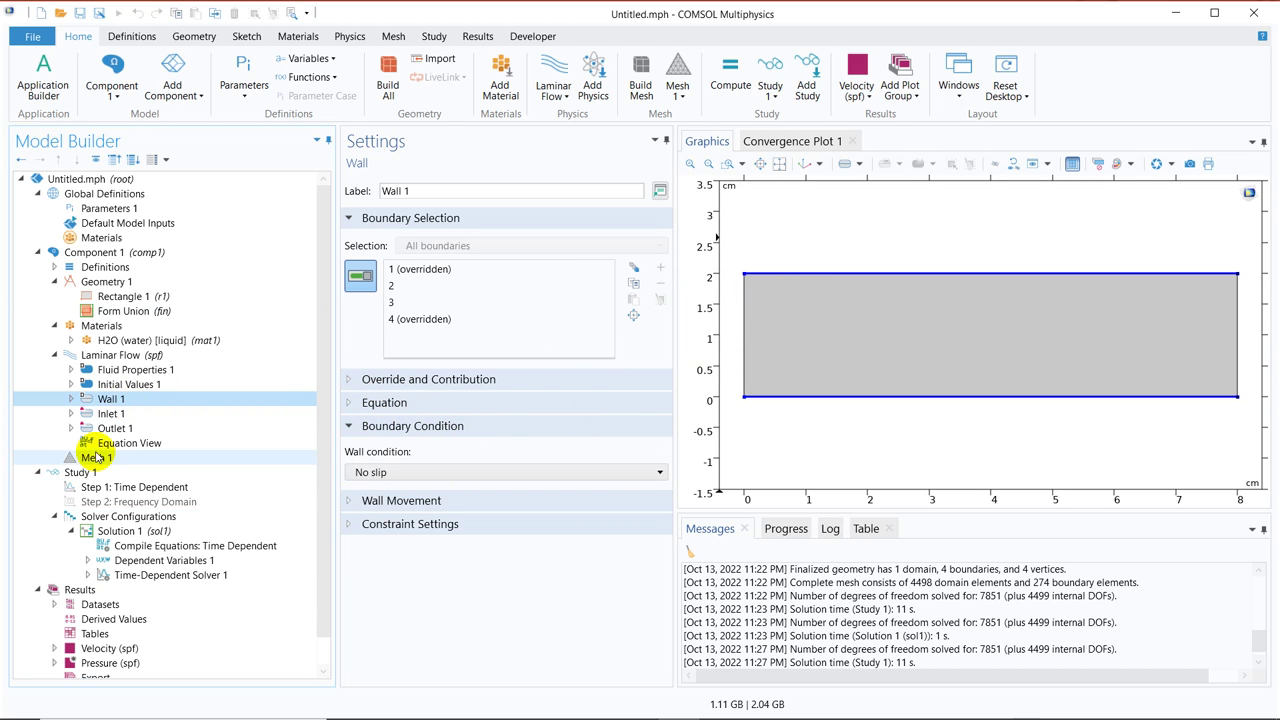
pyautogui.click(138, 341)
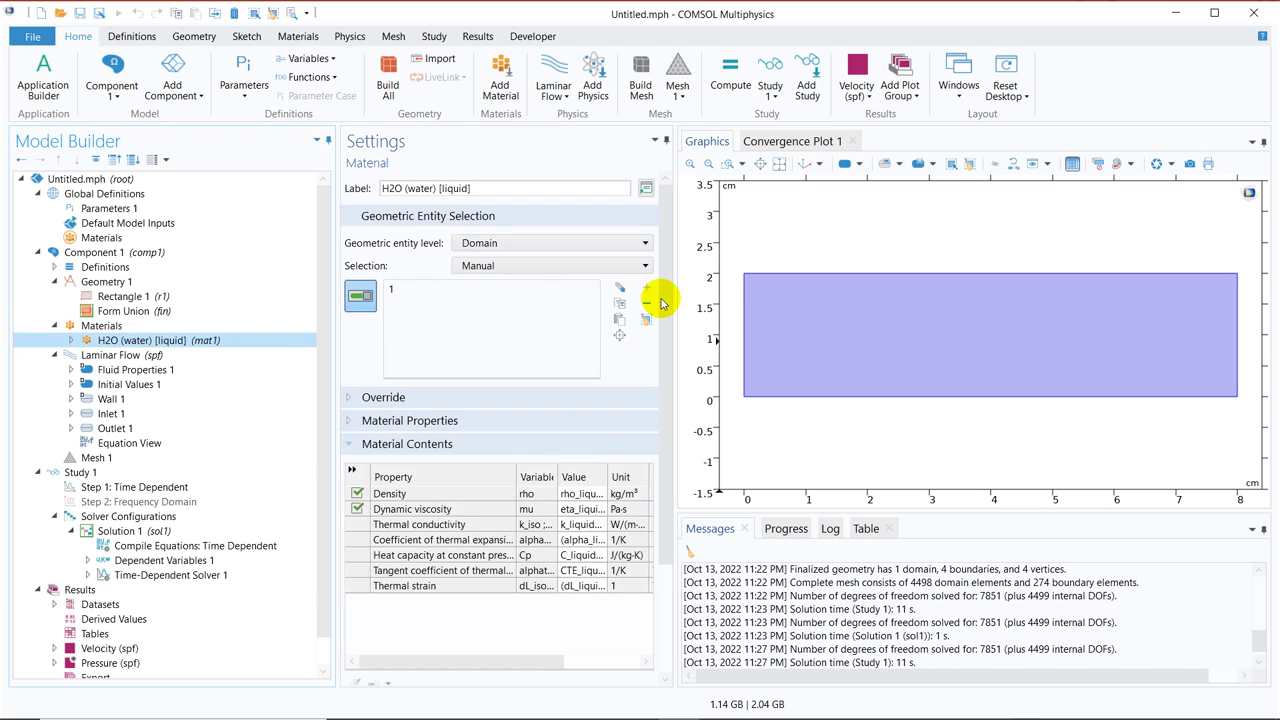
pyautogui.moveTo(676, 248); pyautogui.dragTo(735, 257)
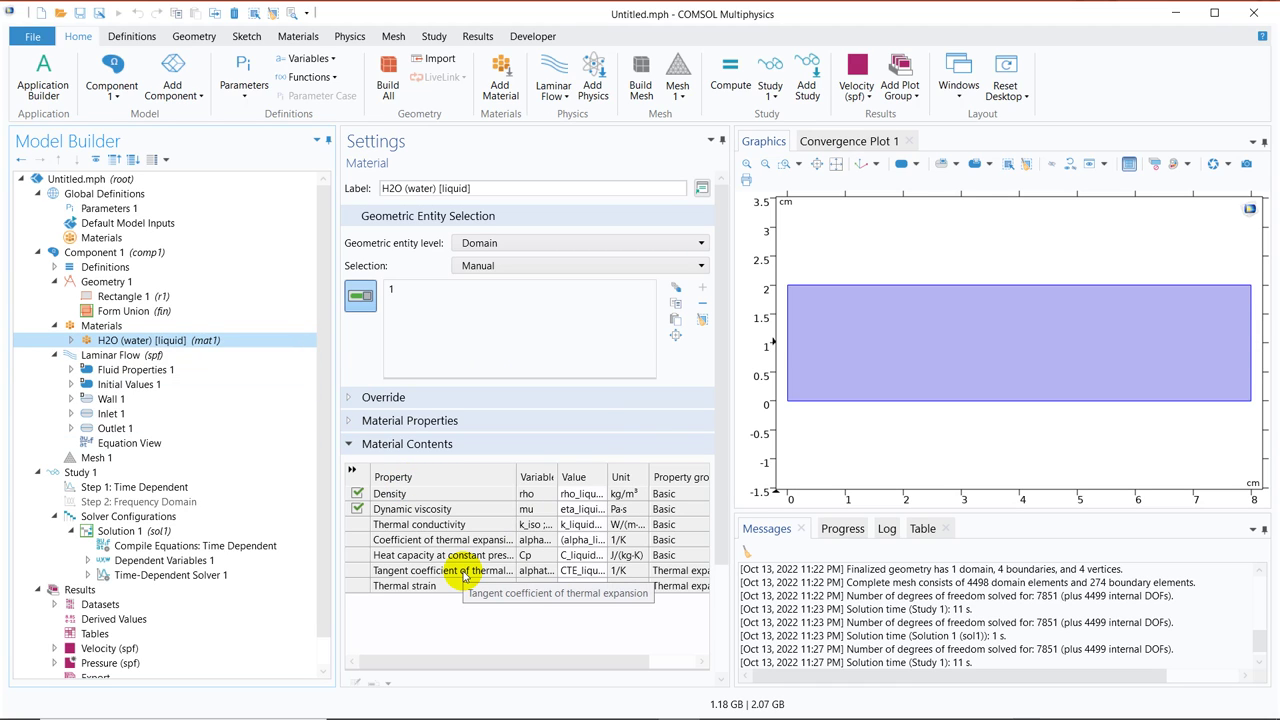
pyautogui.click(583, 494)
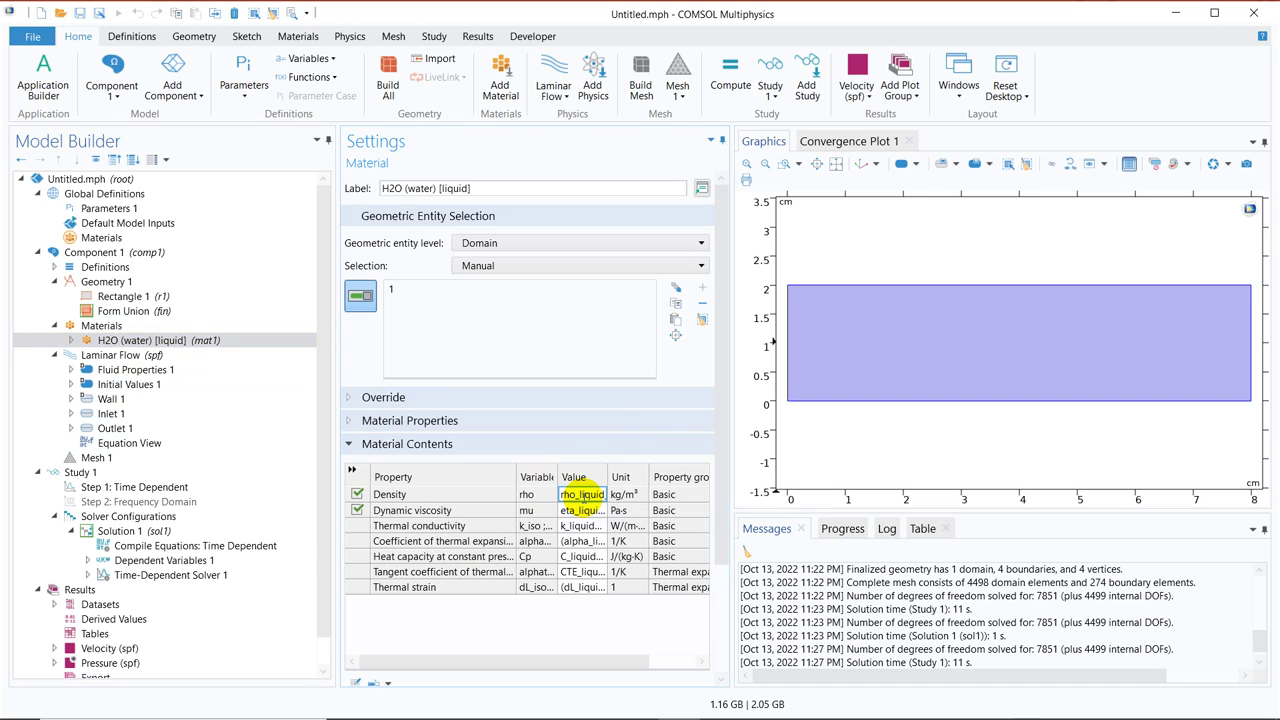
# Delete the water's rho_liquid Density value and compute the Time Dependent study.
pyautogui.doubleClick(583, 494)
pyautogui.press('Delete')
pyautogui.click(582, 525)
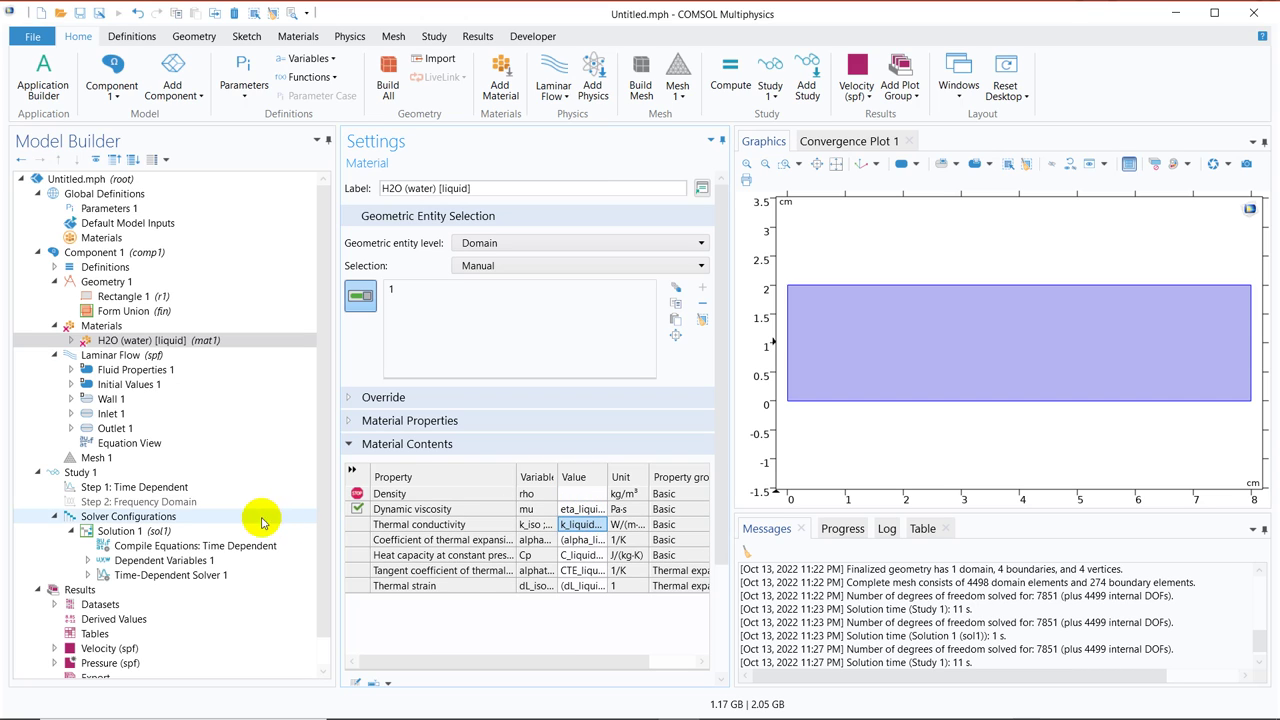
pyautogui.click(88, 487)
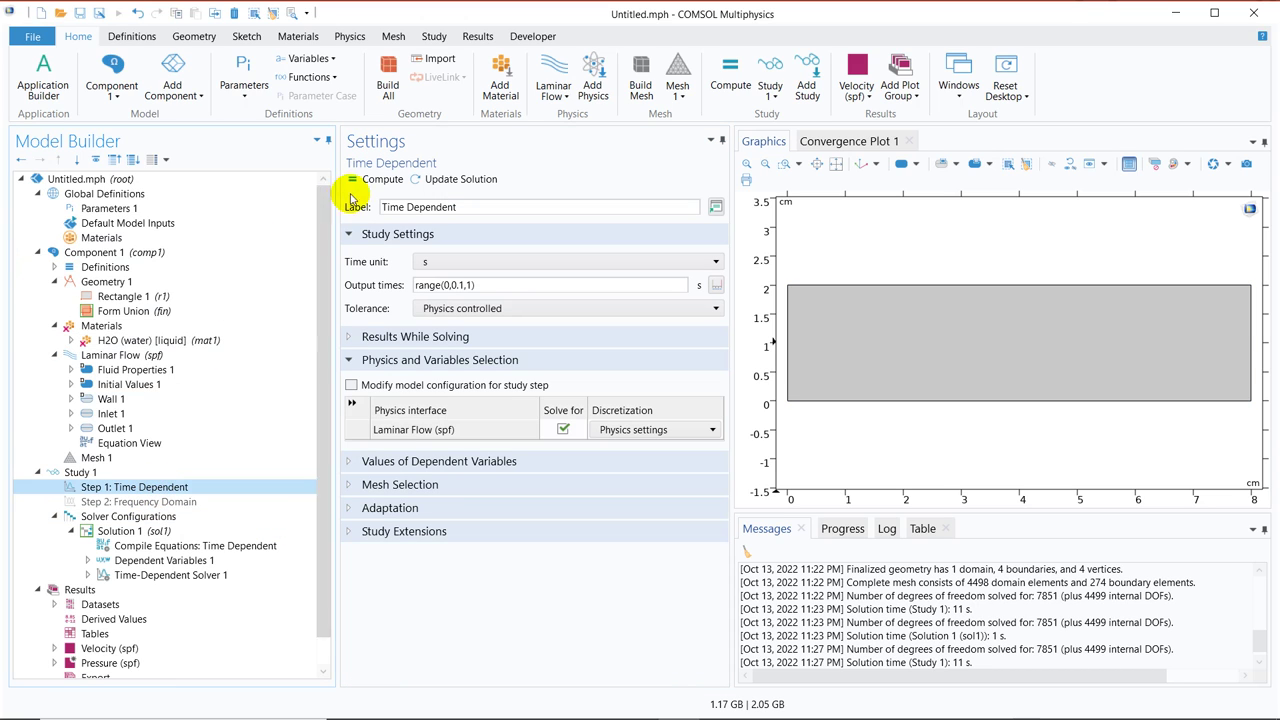
pyautogui.click(381, 179)
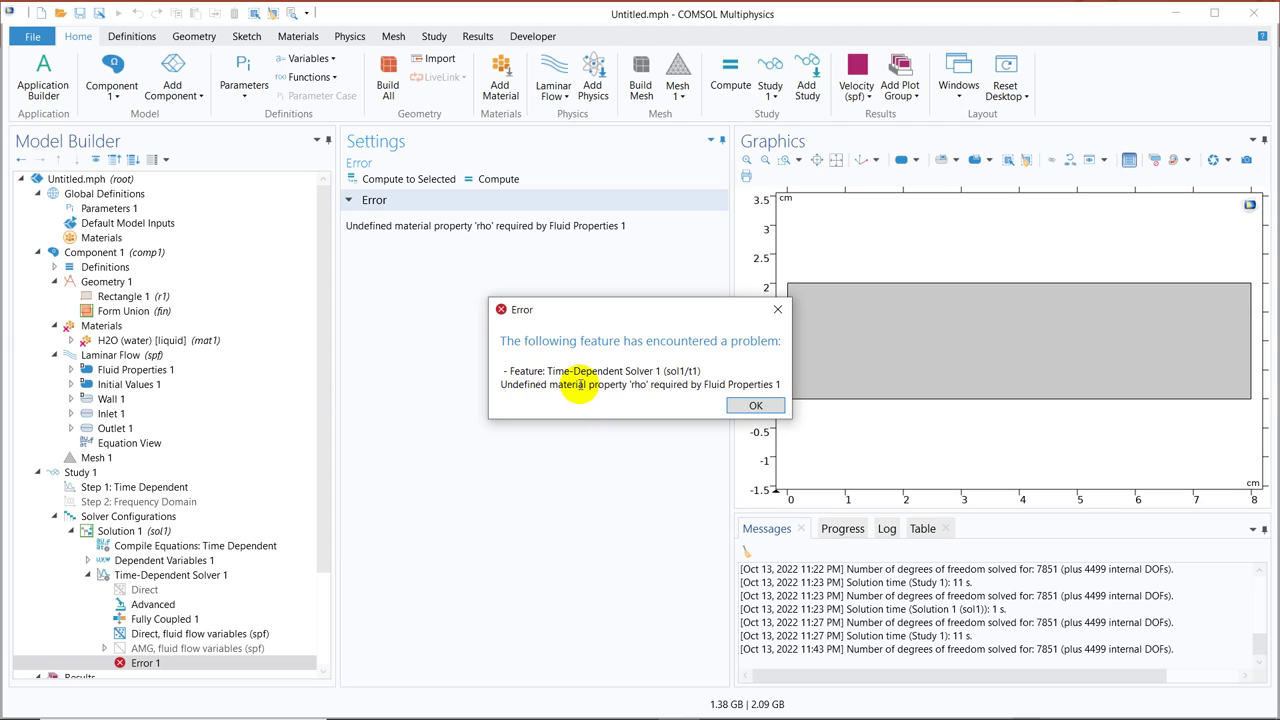
# Note the undefined 'rho' error, dismiss it, and reopen the water material with Density empty.
pyautogui.moveTo(579, 385); pyautogui.dragTo(659, 388)
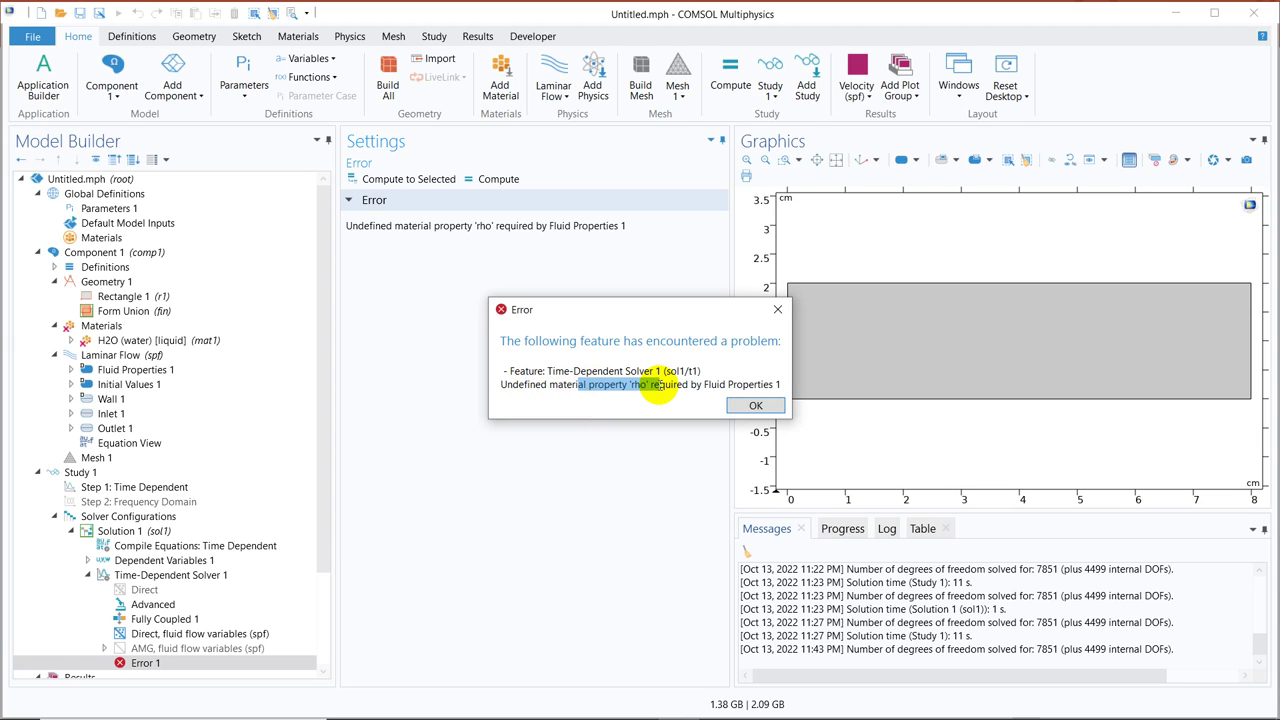
pyautogui.click(777, 310)
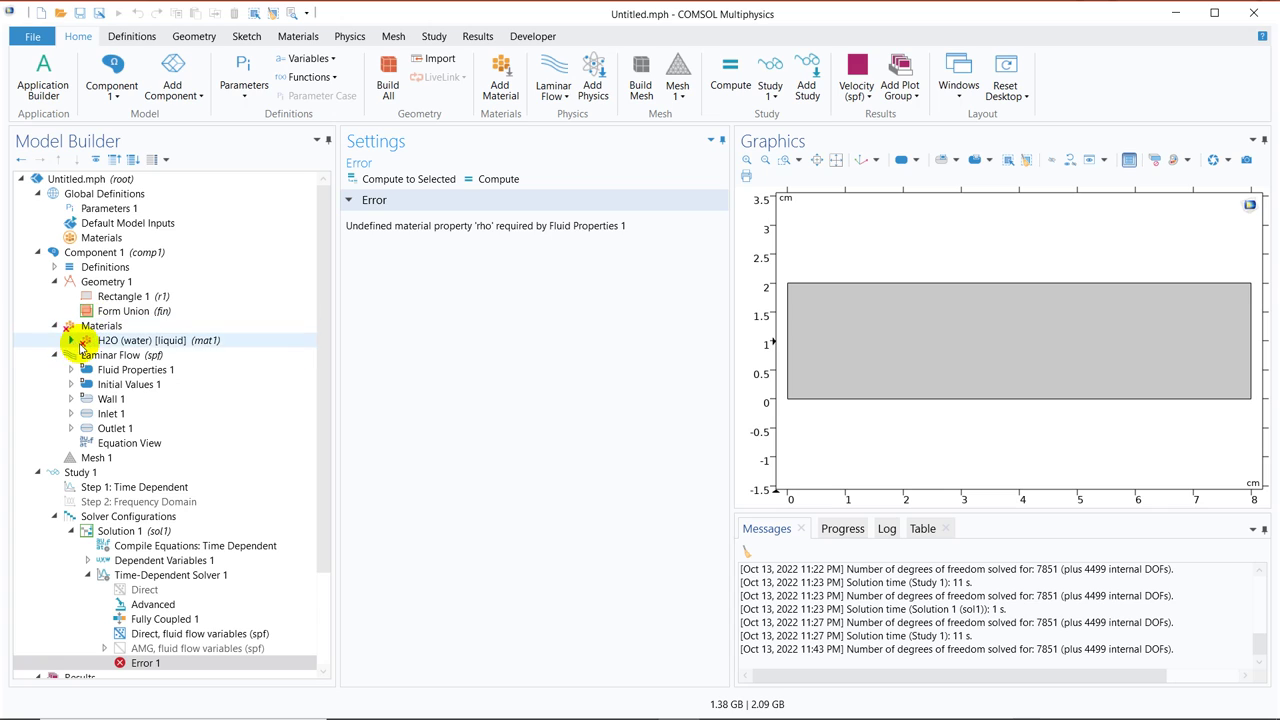
pyautogui.click(143, 341)
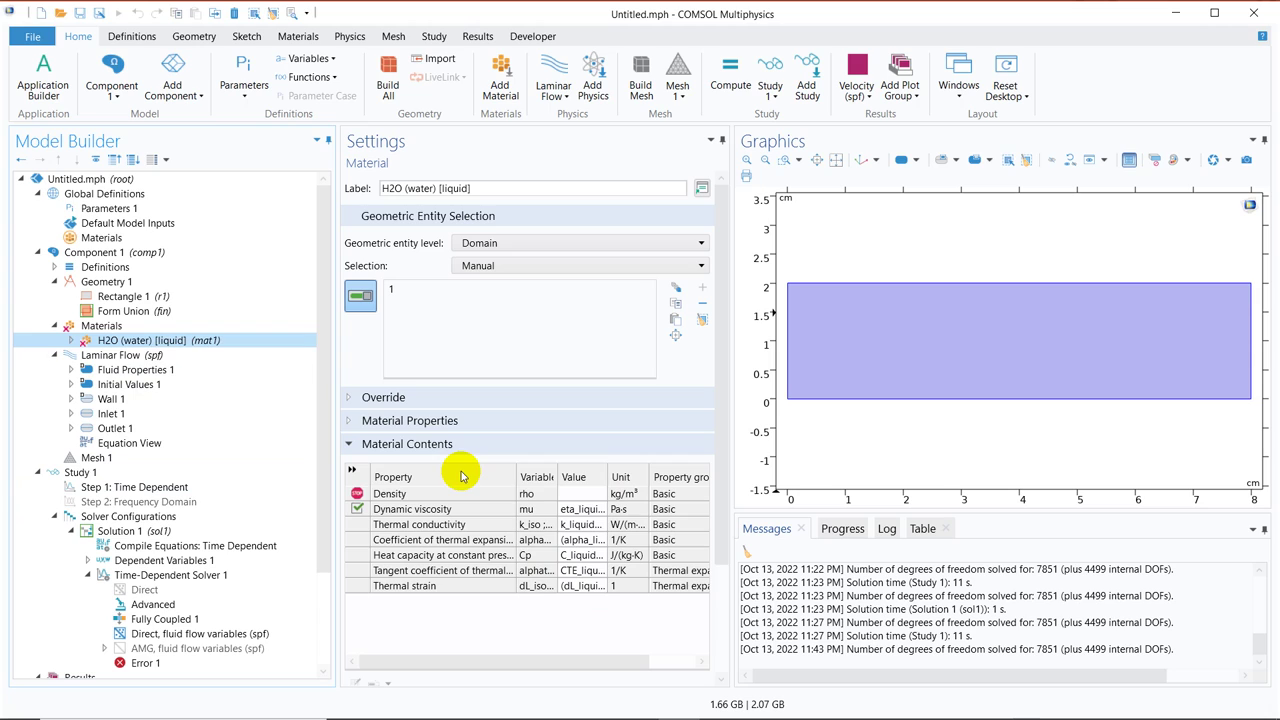
# Enter 1000 kg/m³ as the water's Density value.
pyautogui.click(588, 493)
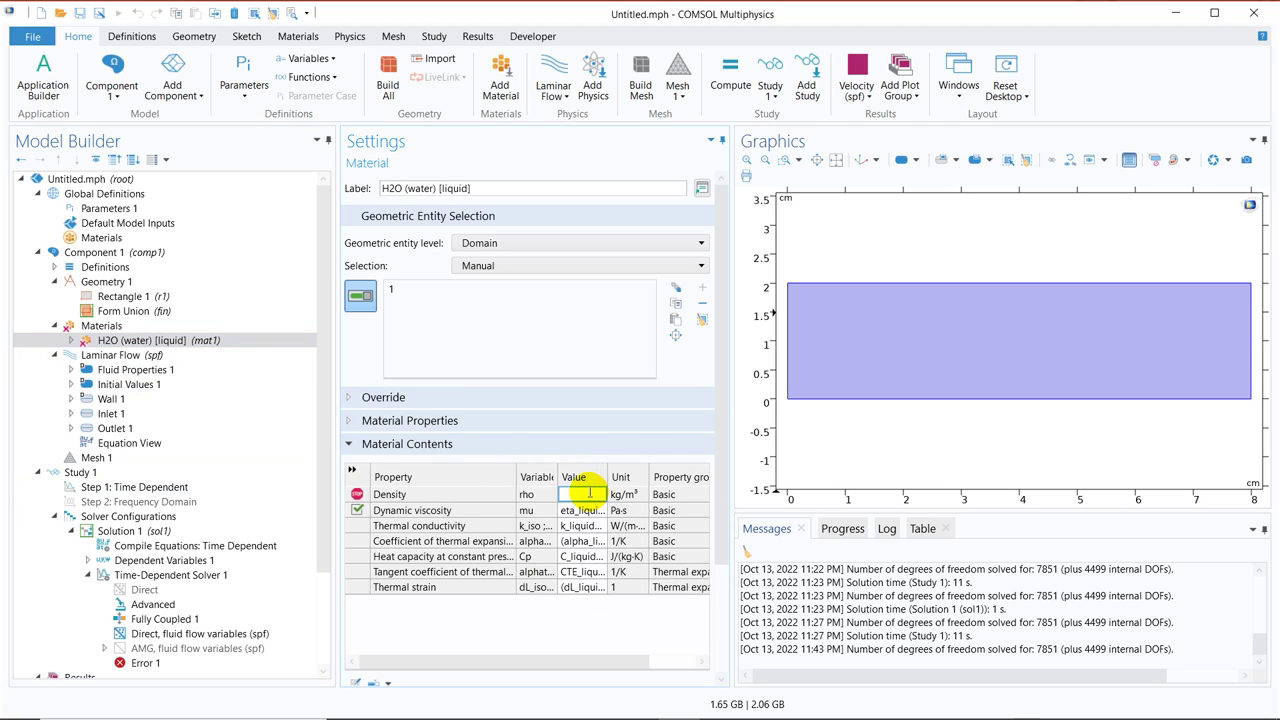
pyautogui.write('1000')
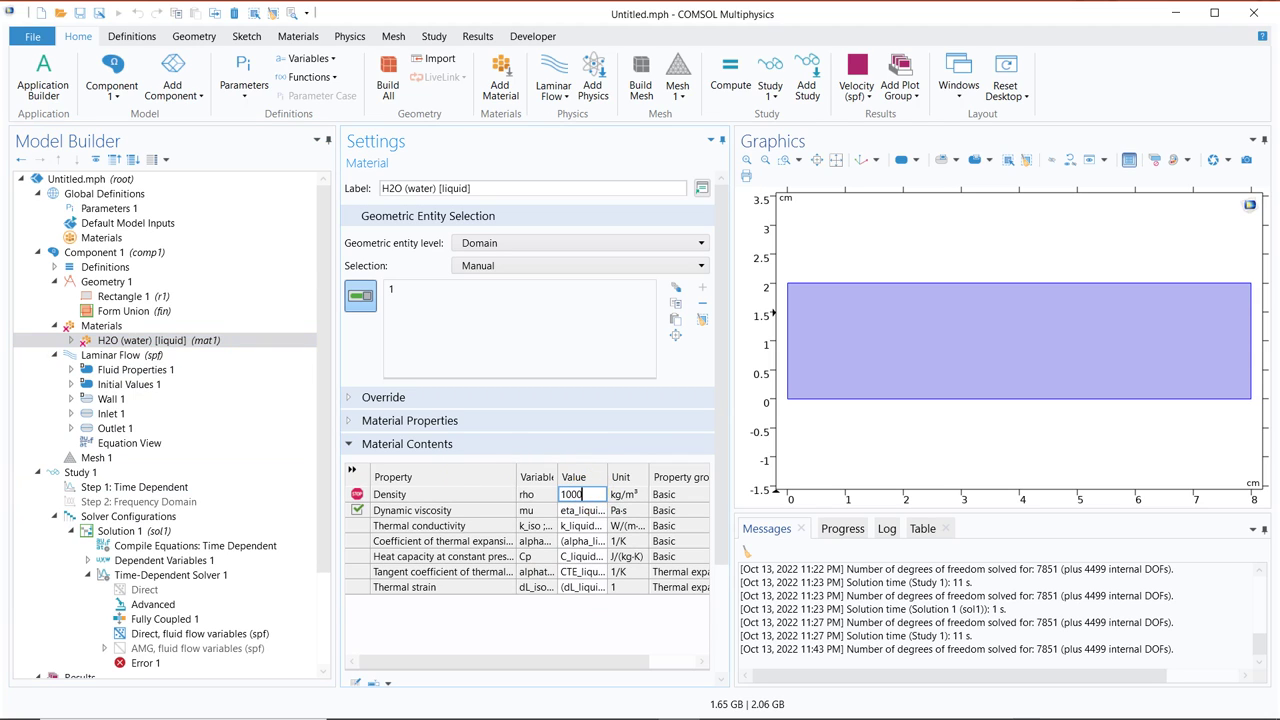
pyautogui.click(589, 495)
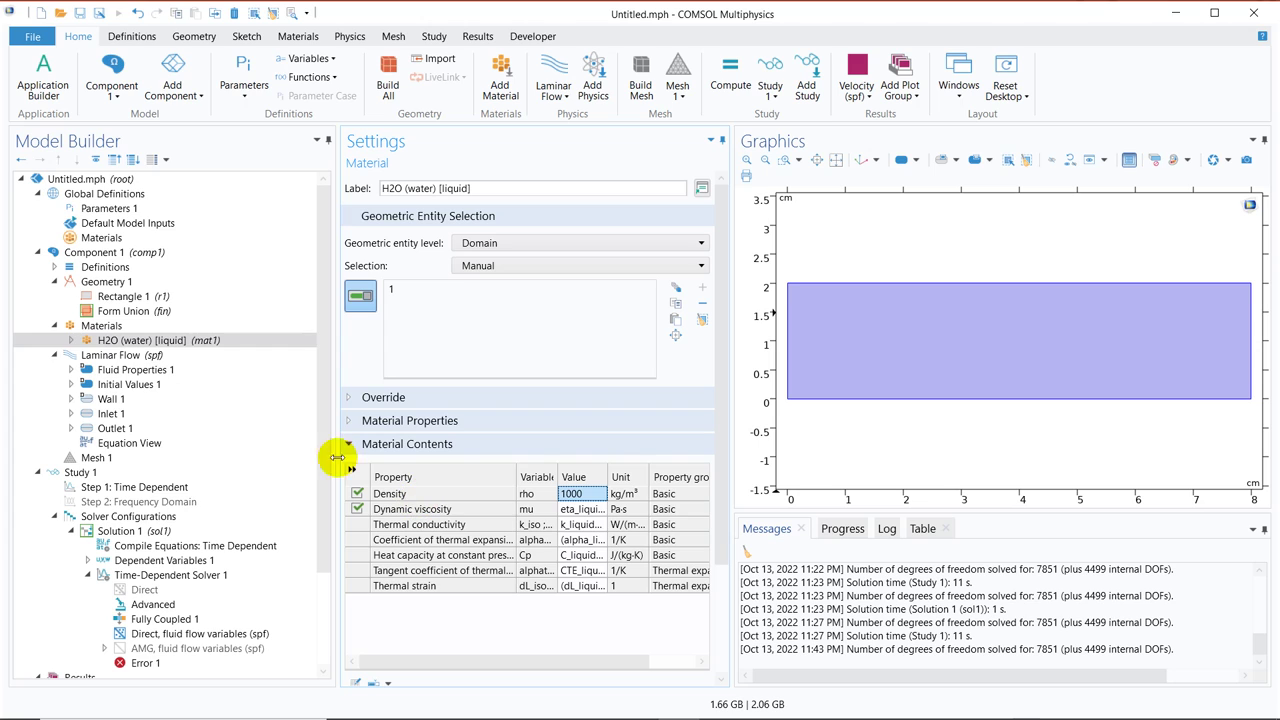
# Expand the Laminar Flow Equation section and compare it with Fluid Properties 1 and water.
pyautogui.click(196, 356)
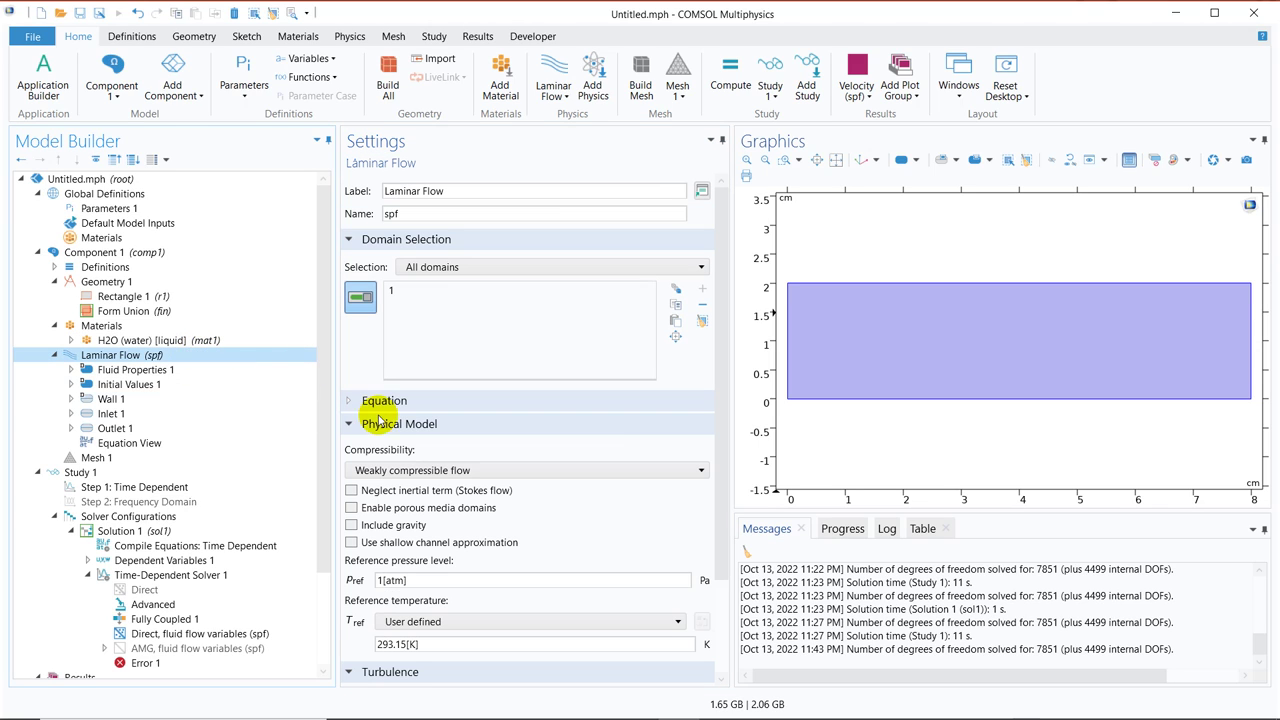
pyautogui.click(382, 404)
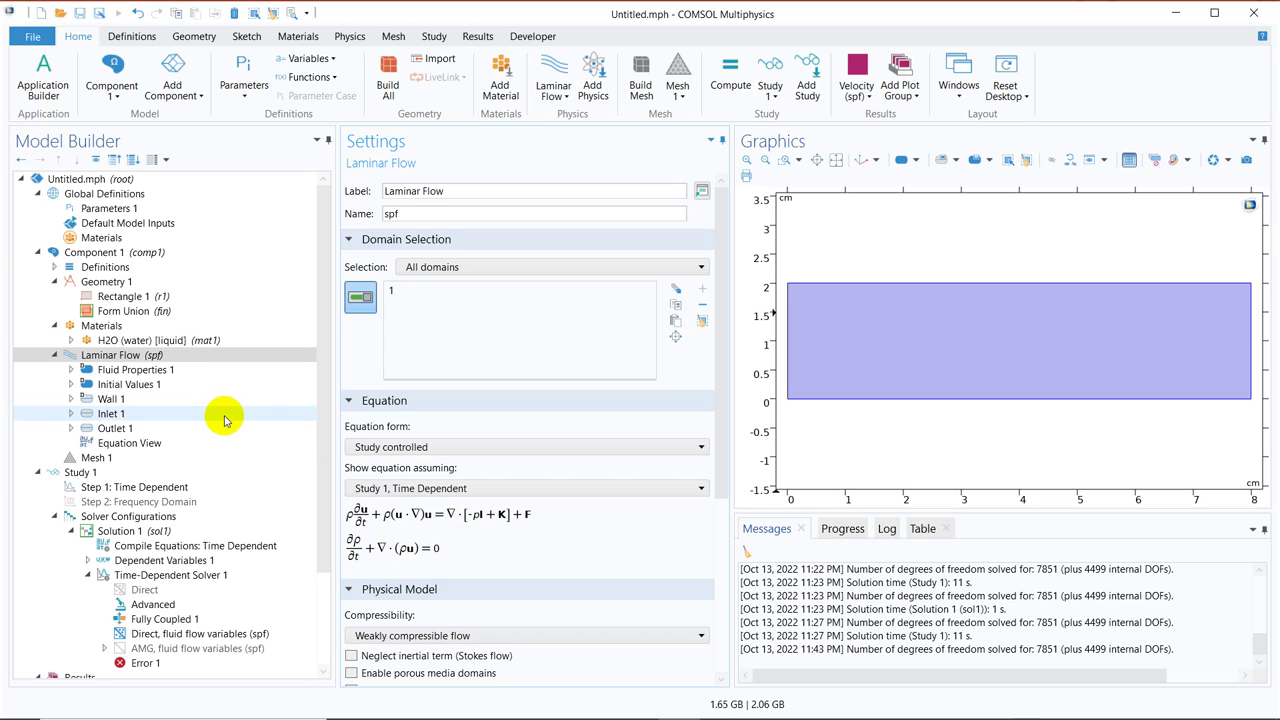
pyautogui.click(148, 370)
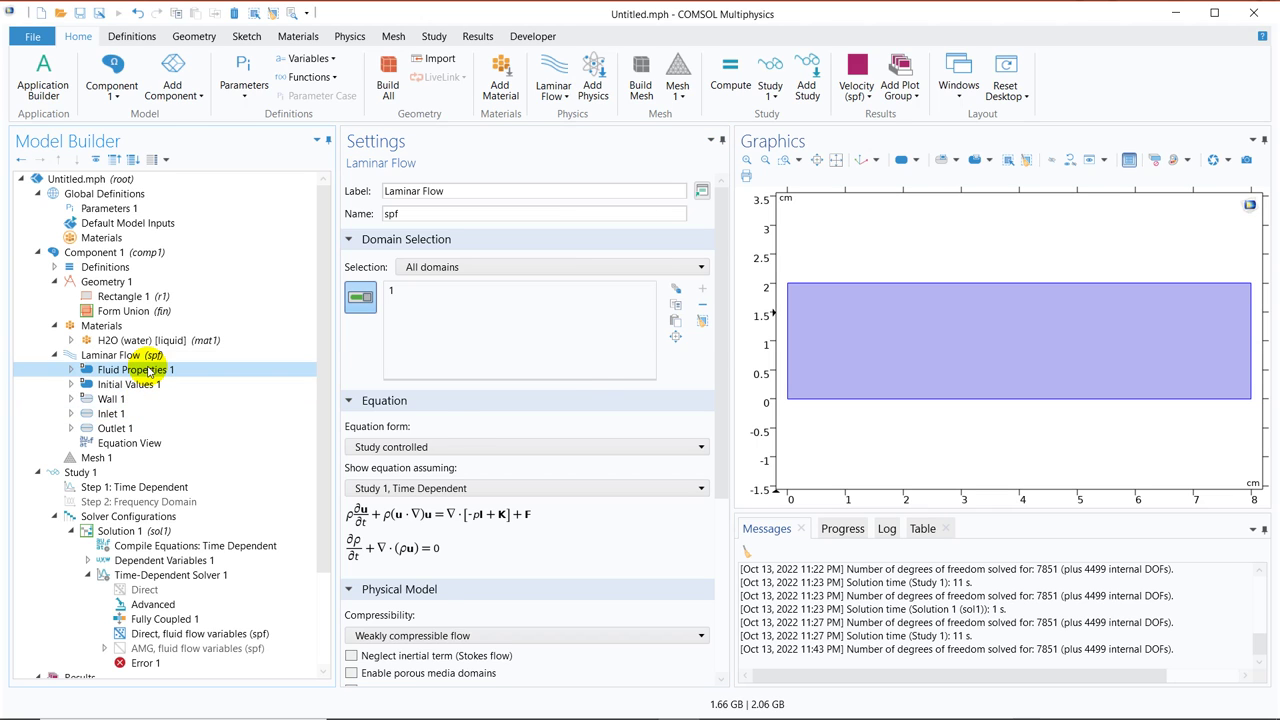
pyautogui.click(112, 342)
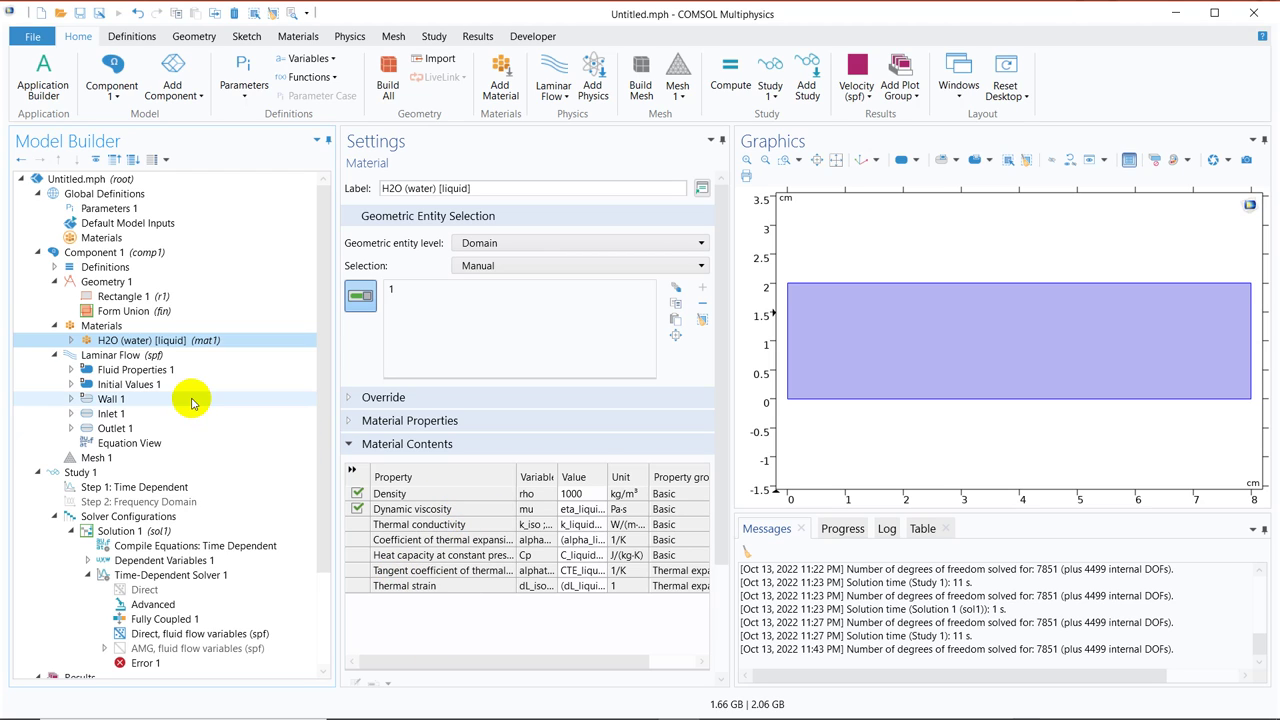
pyautogui.click(135, 355)
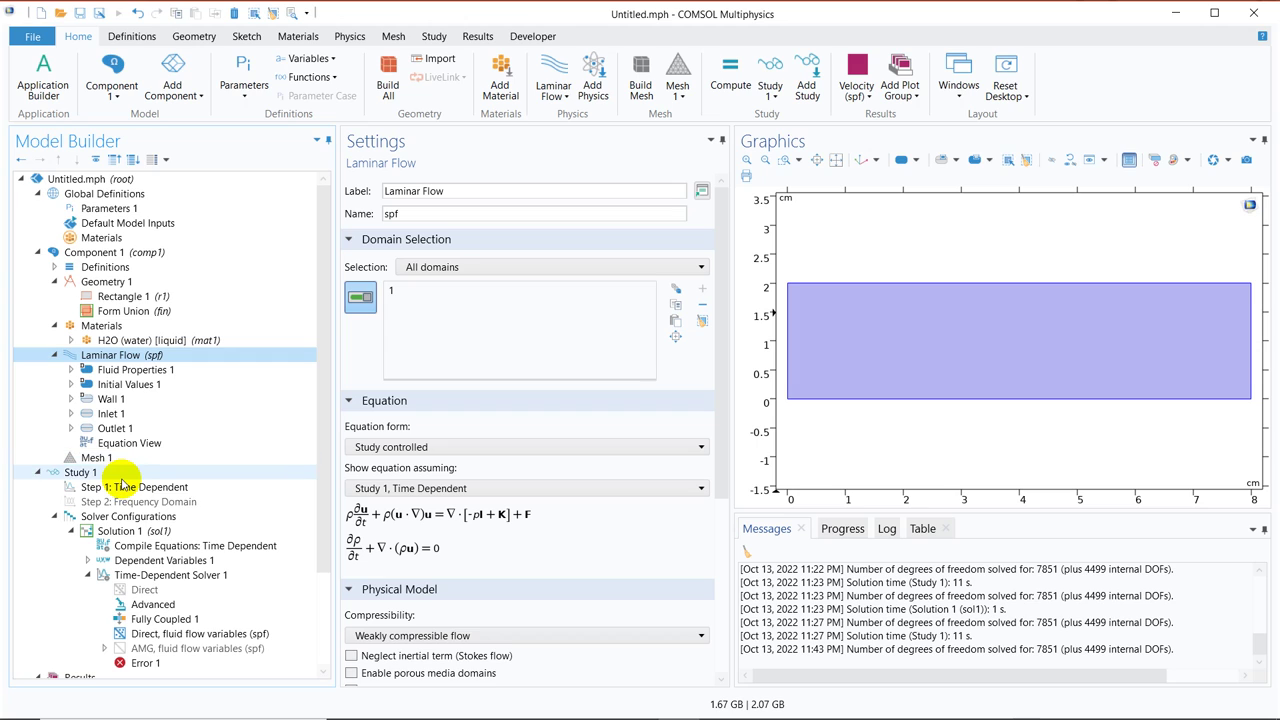
pyautogui.click(168, 342)
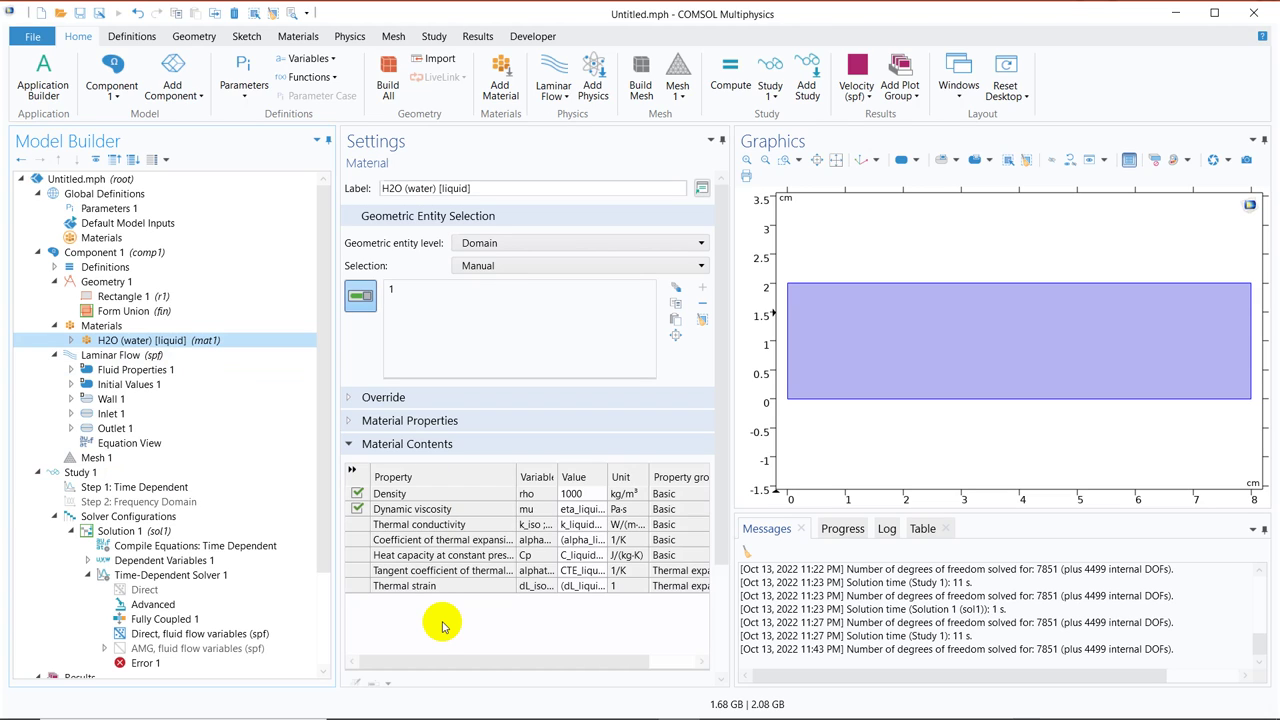
pyautogui.click(194, 357)
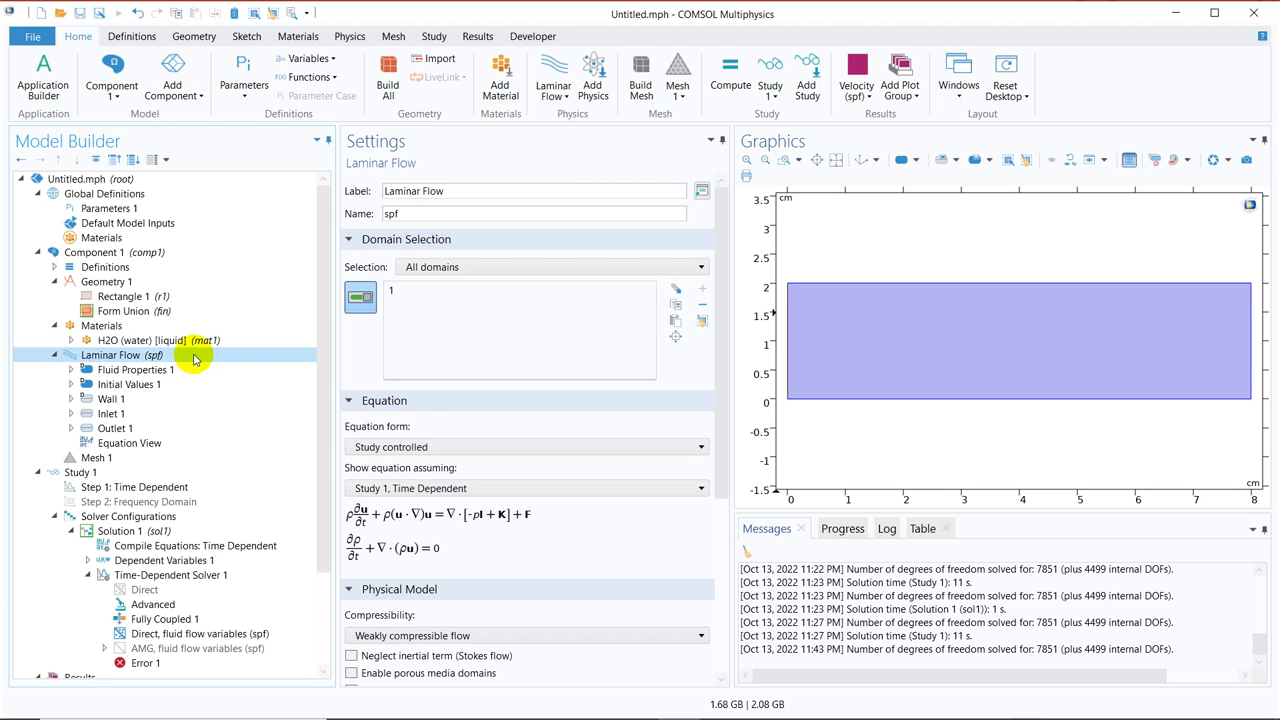
pyautogui.click(516, 705)
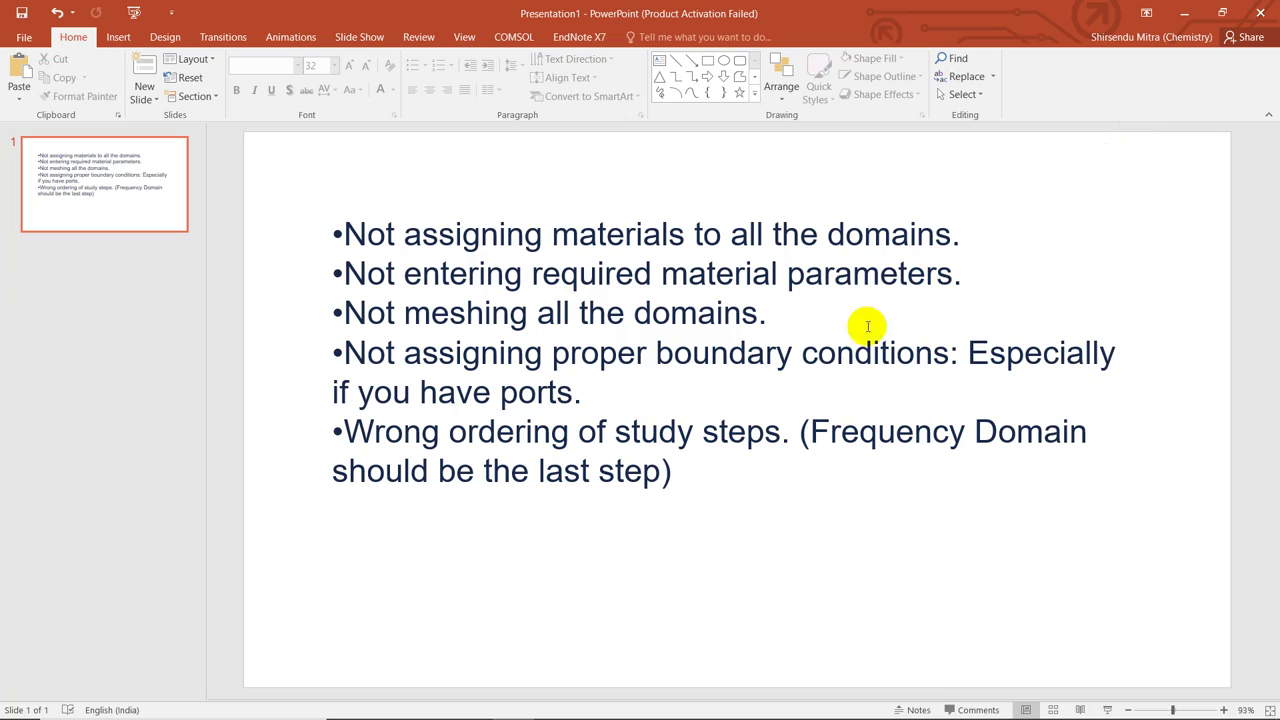
pyautogui.click(1181, 13)
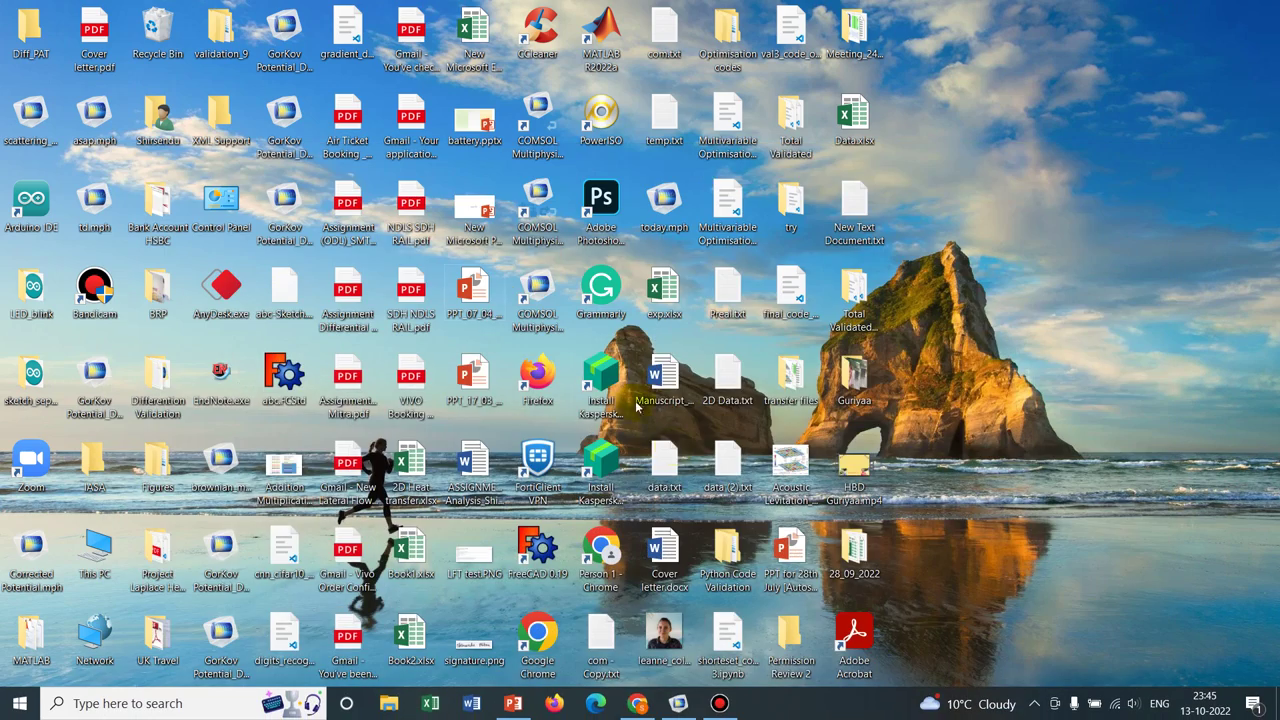
pyautogui.click(678, 703)
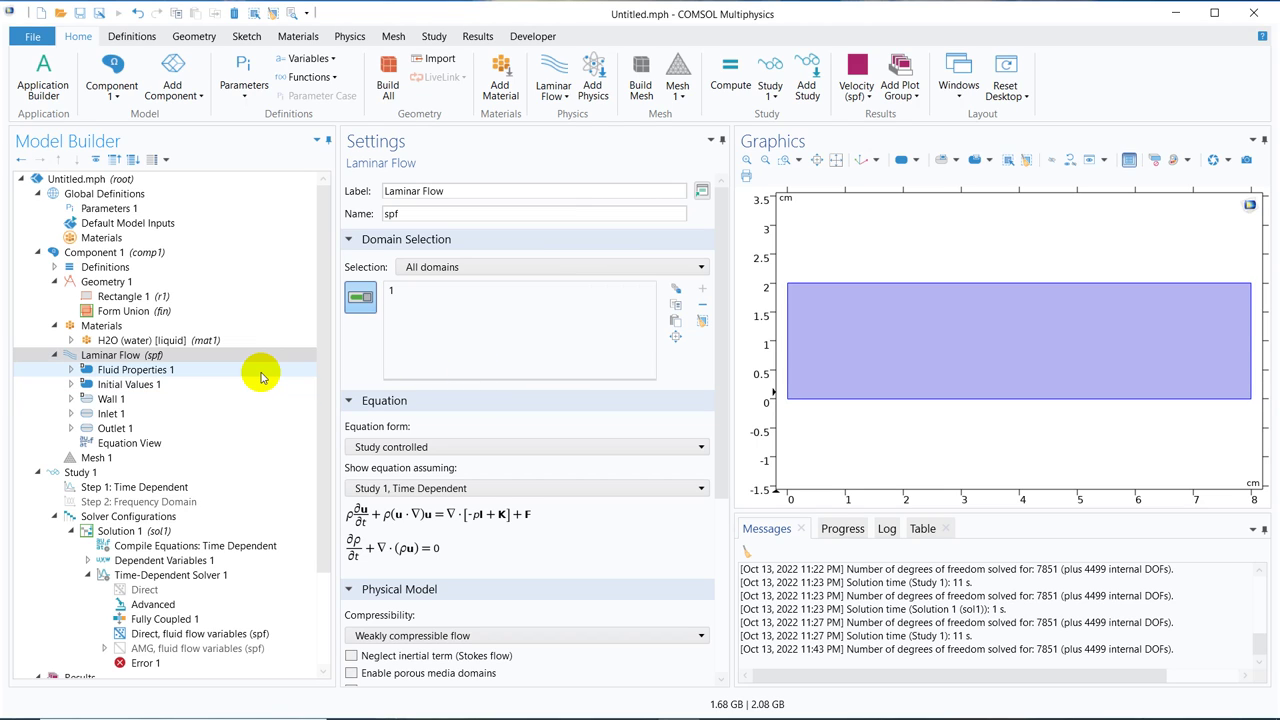
# Add and build a 2 cm square splitting the channel, then remove domain 1 from water.
pyautogui.click(150, 285)
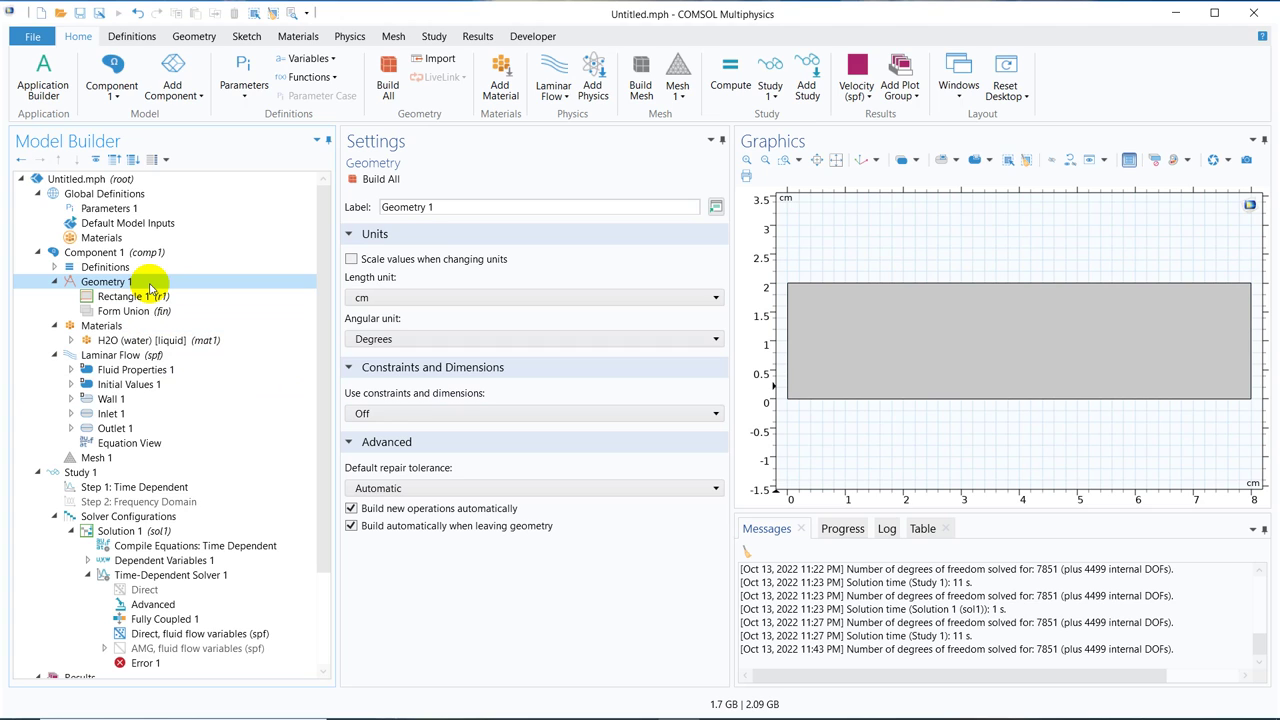
pyautogui.rightClick(150, 285)
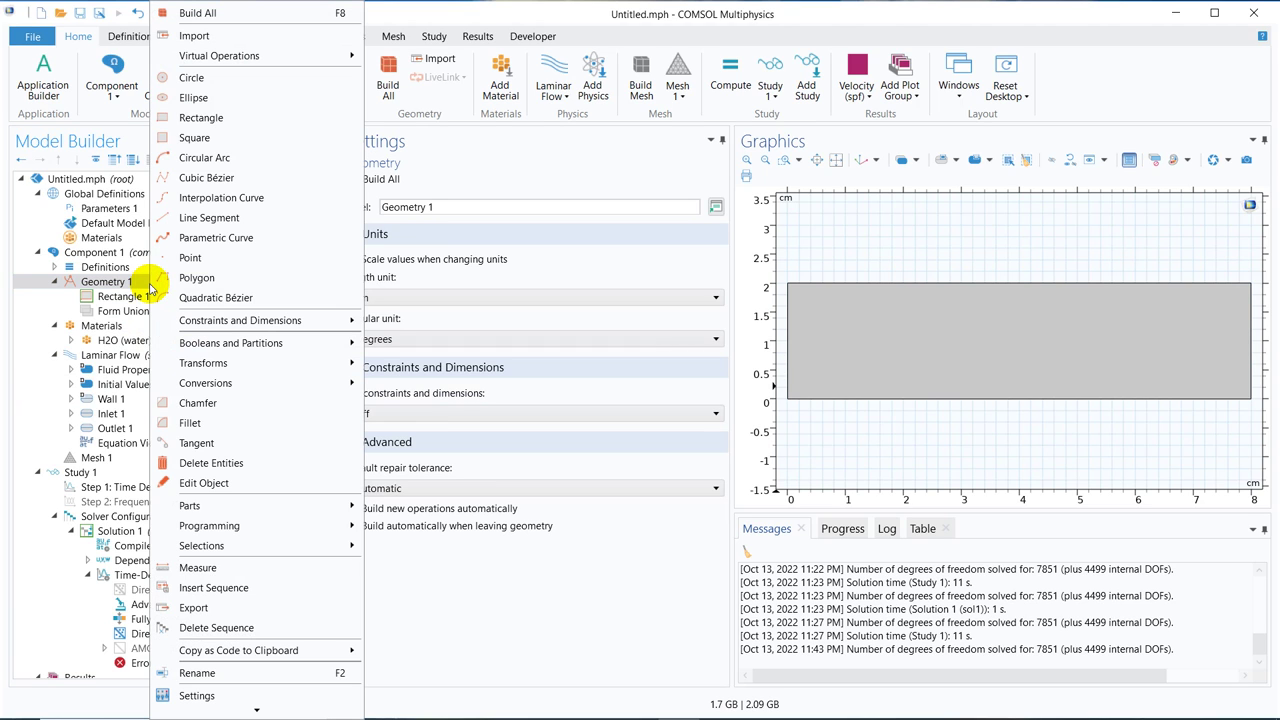
pyautogui.click(211, 139)
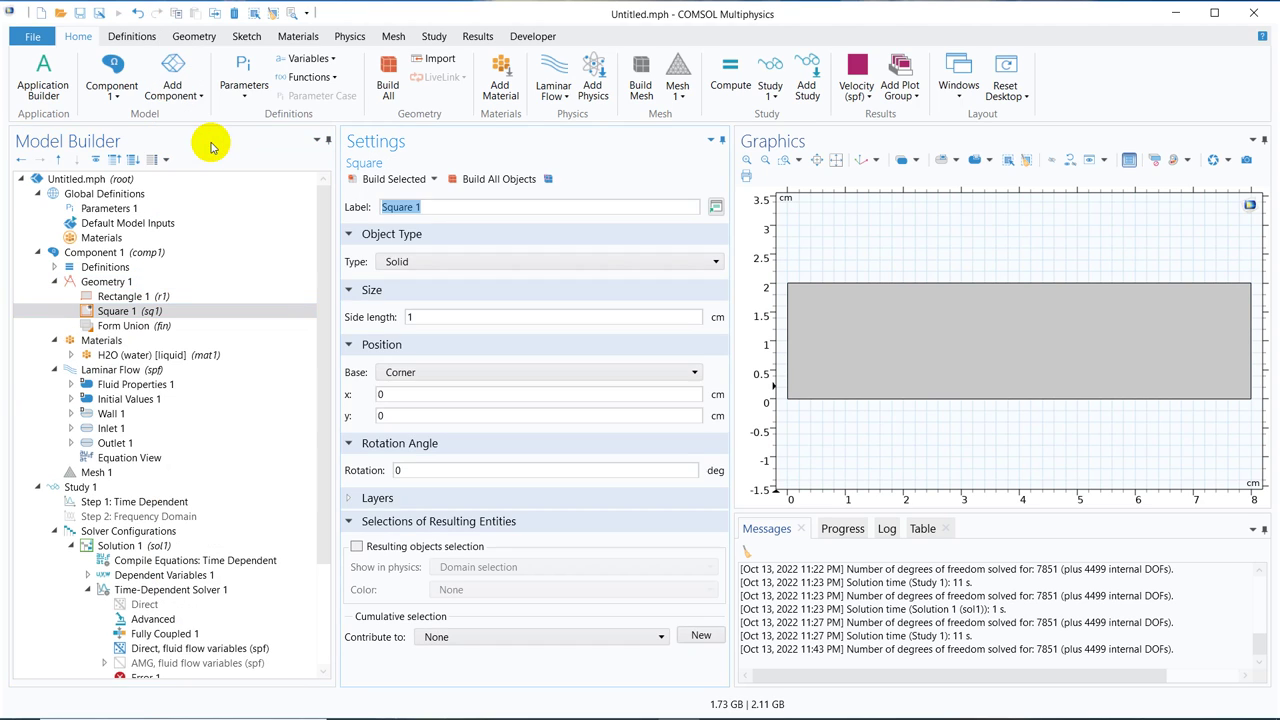
pyautogui.click(427, 316)
pyautogui.hotkey('ctrl', 'a')
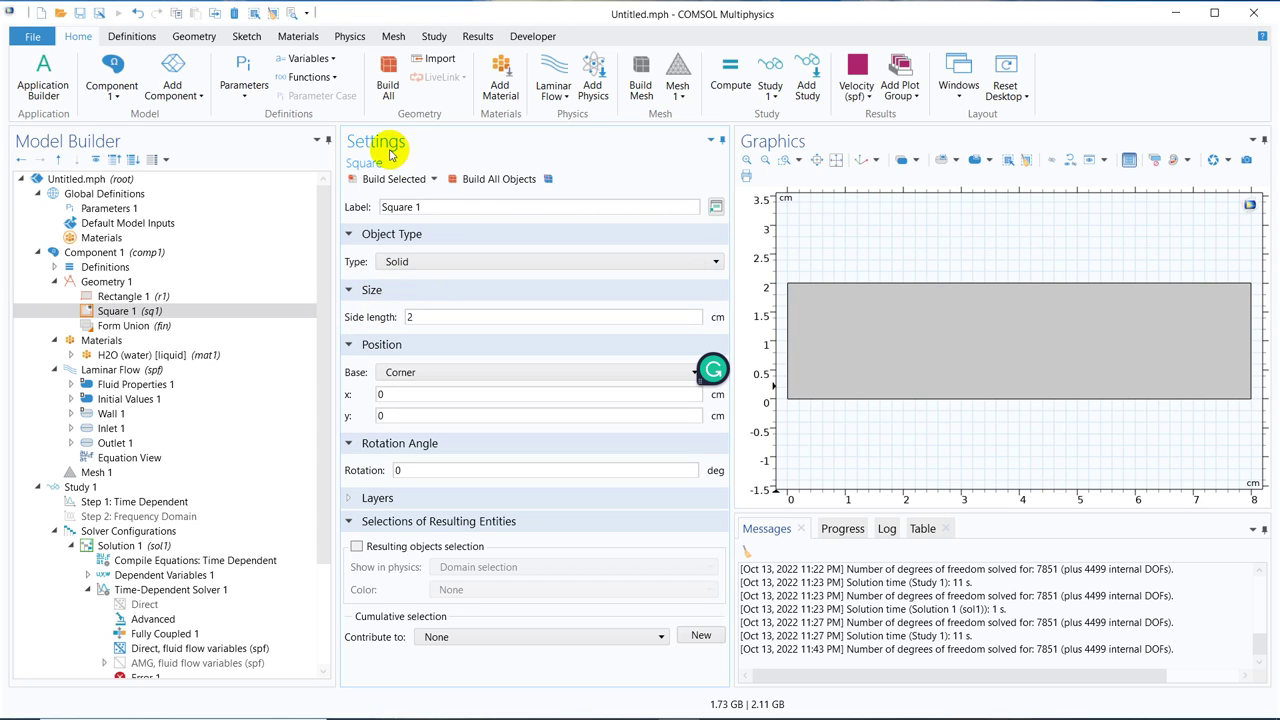
pyautogui.click(490, 179)
pyautogui.click(135, 357)
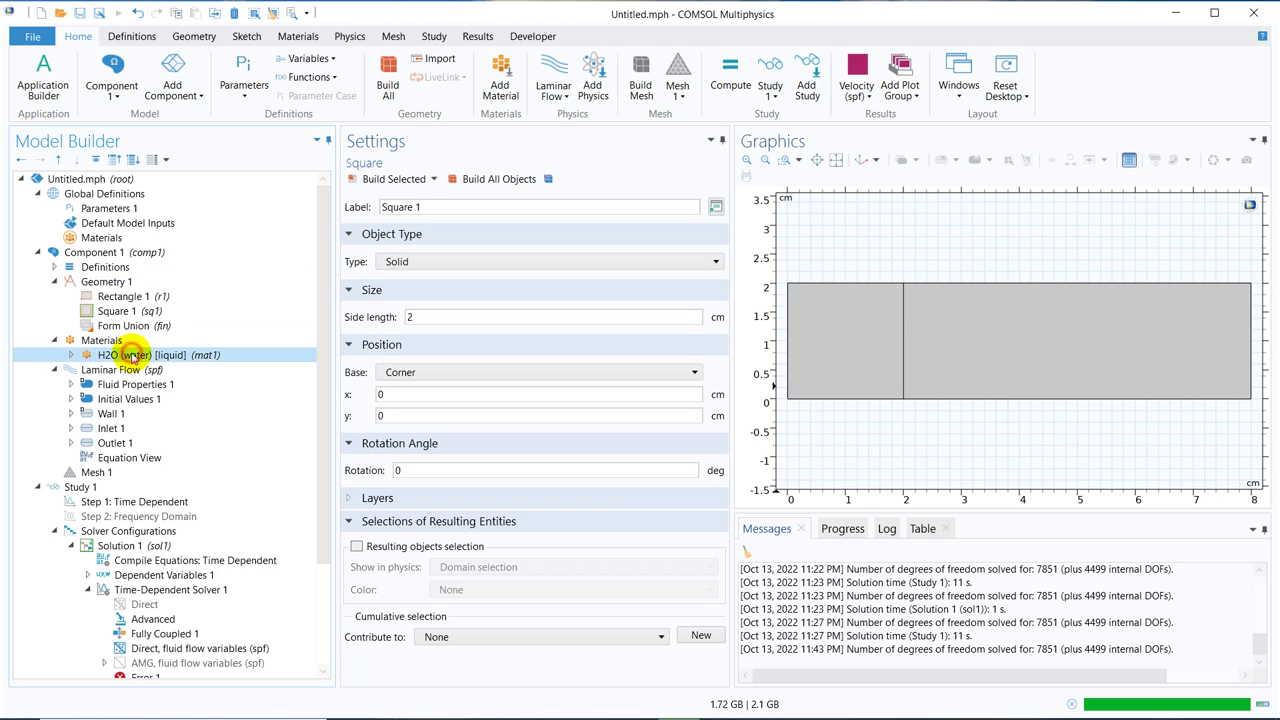
pyautogui.click(852, 316)
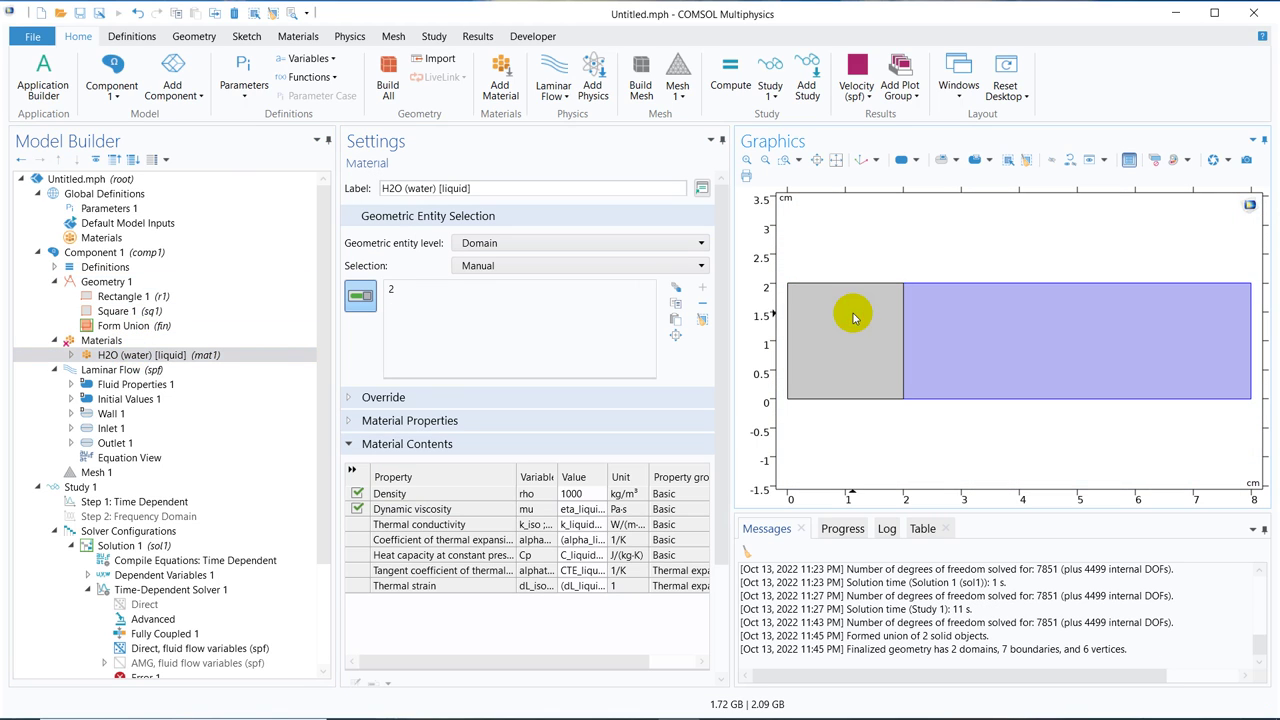
# Compute the Time Dependent study, dismiss the undefined 'mu' error, and compare water and Laminar Flow domains.
pyautogui.click(157, 501)
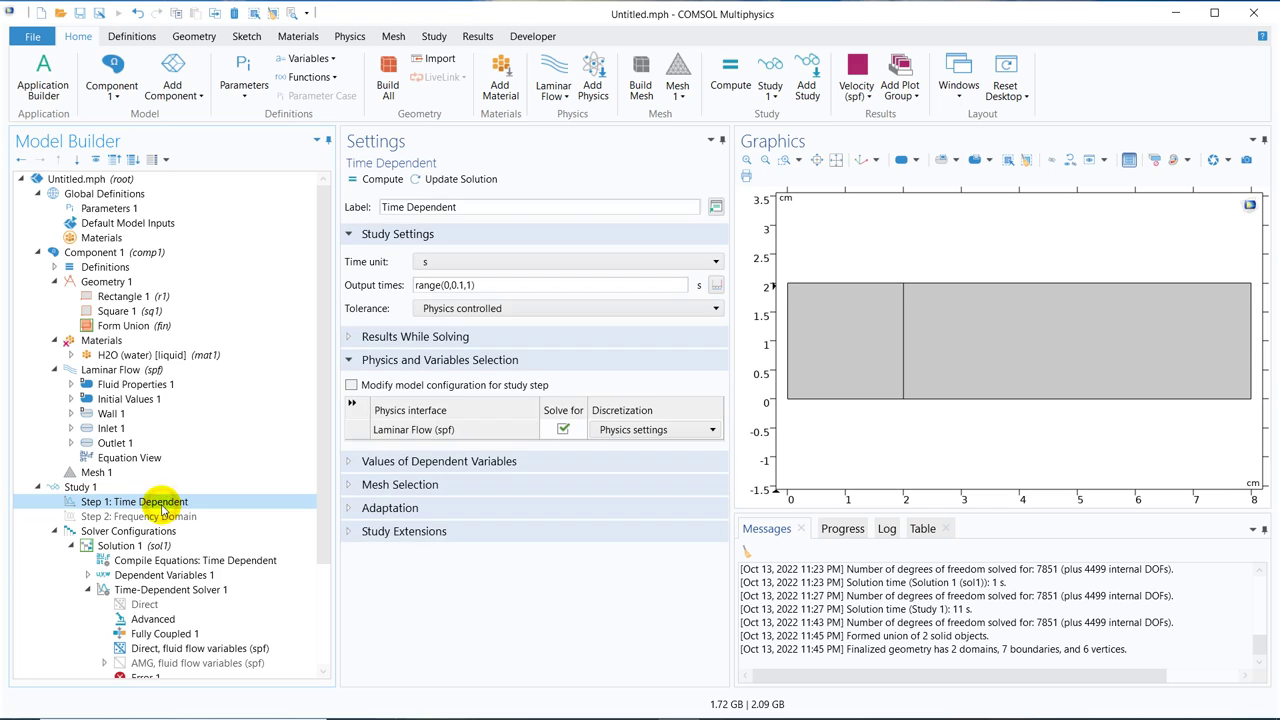
pyautogui.click(381, 180)
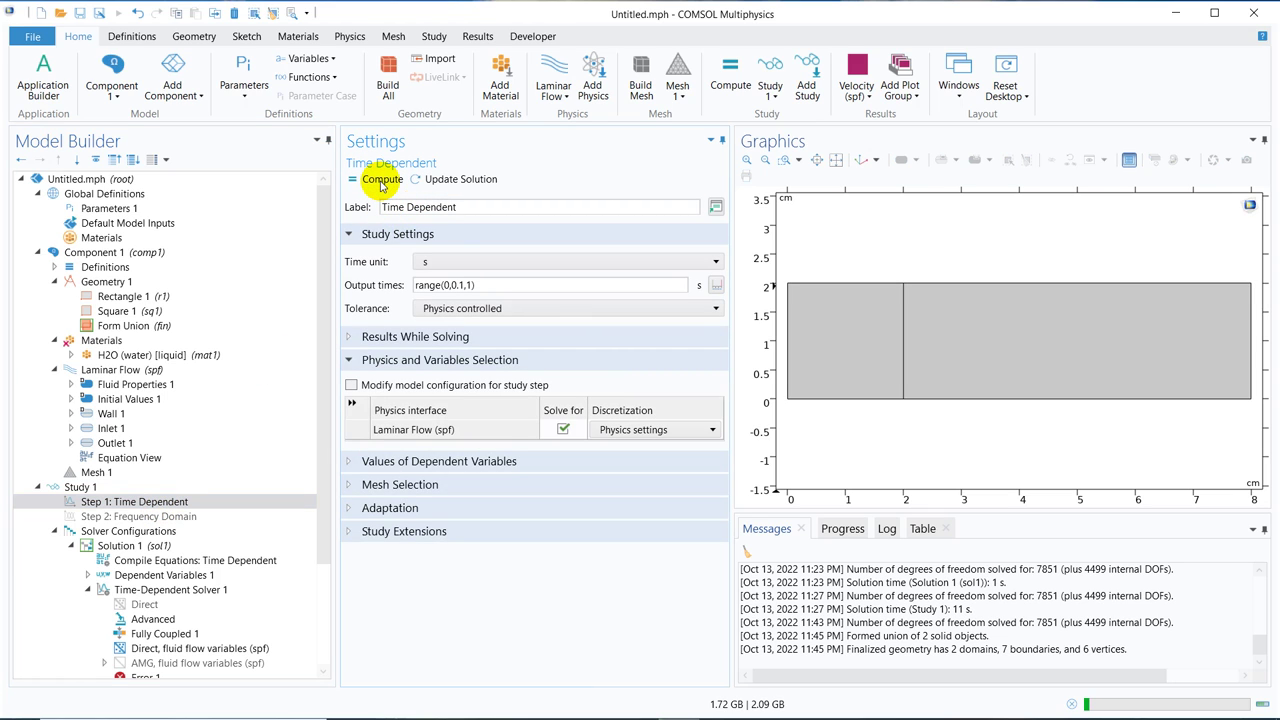
pyautogui.click(381, 181)
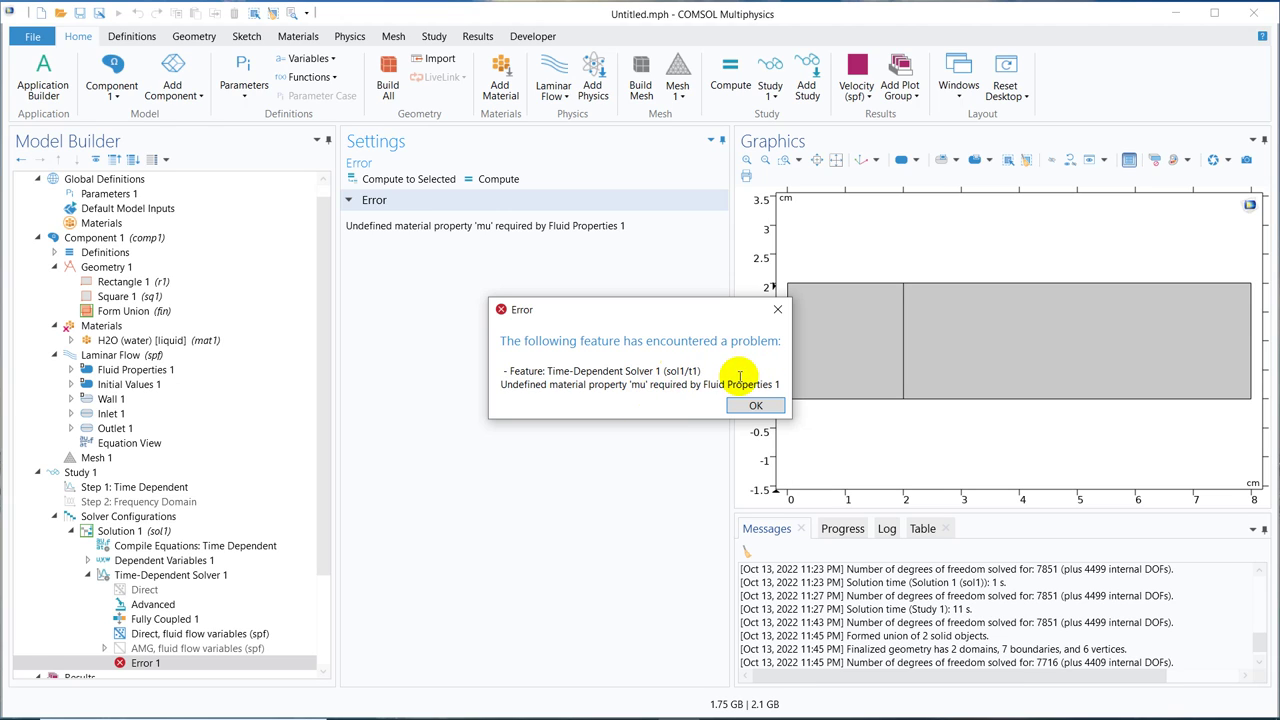
pyautogui.click(770, 320)
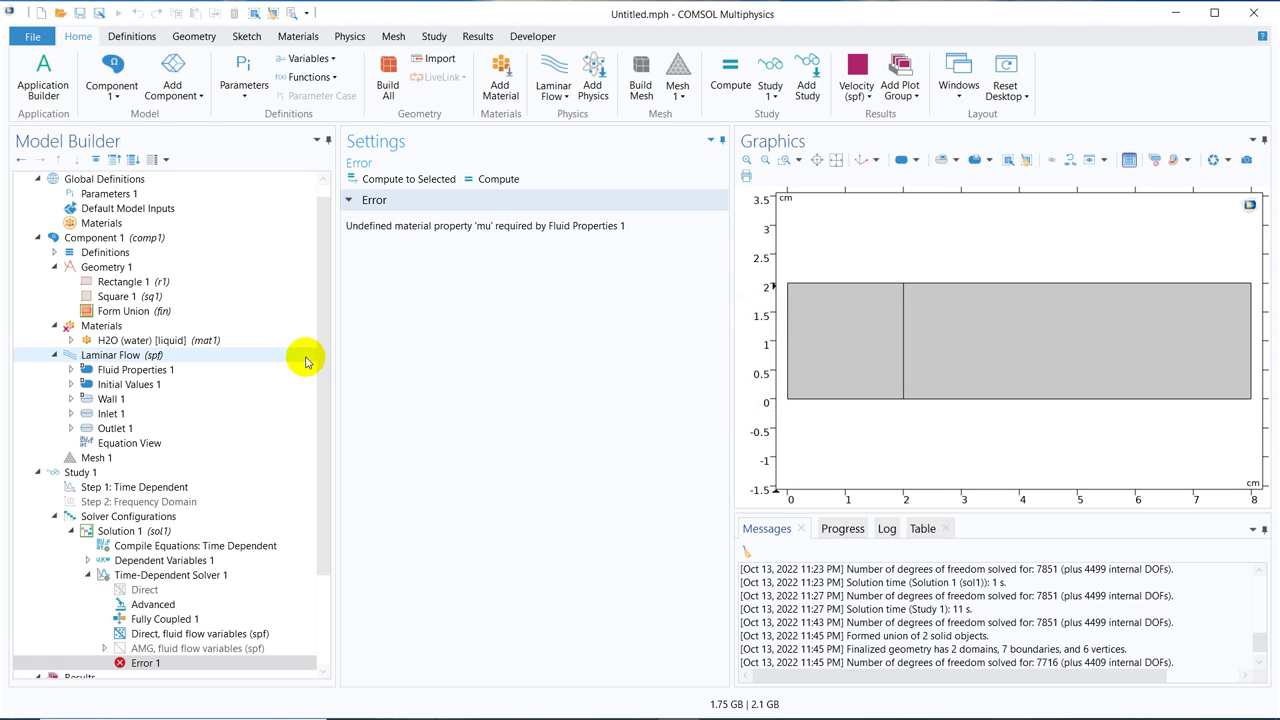
pyautogui.click(271, 340)
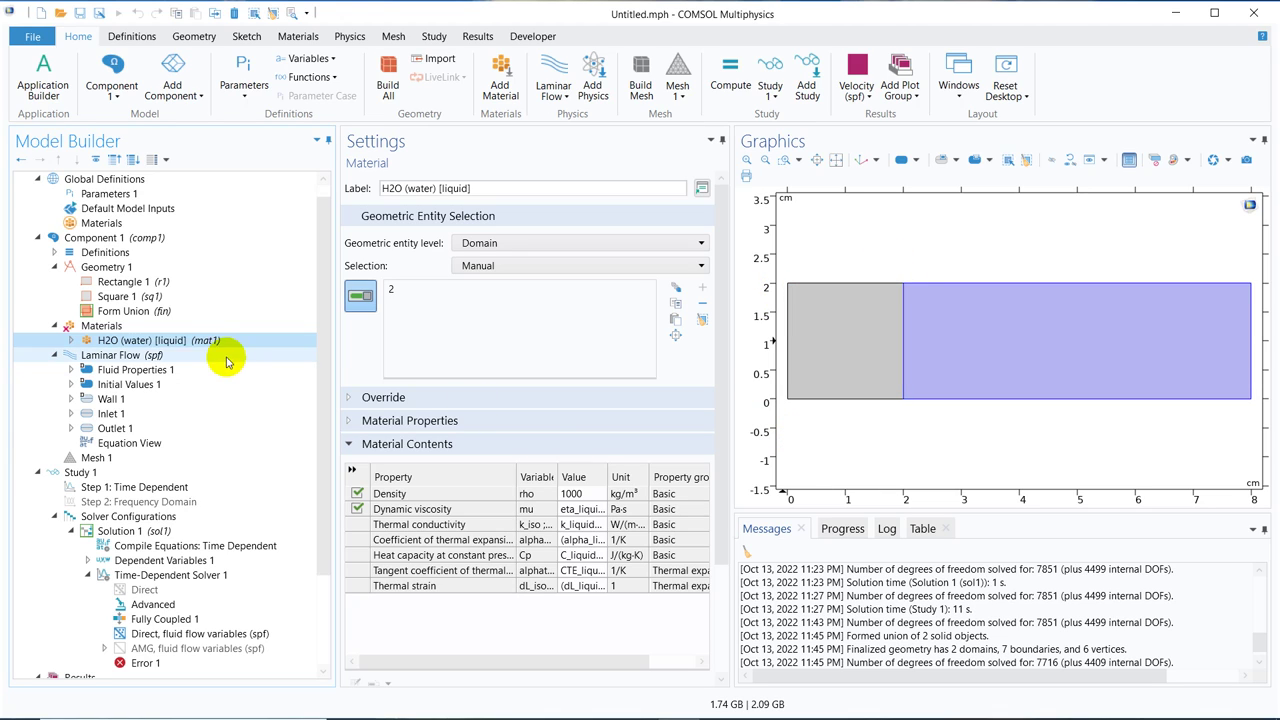
pyautogui.click(158, 355)
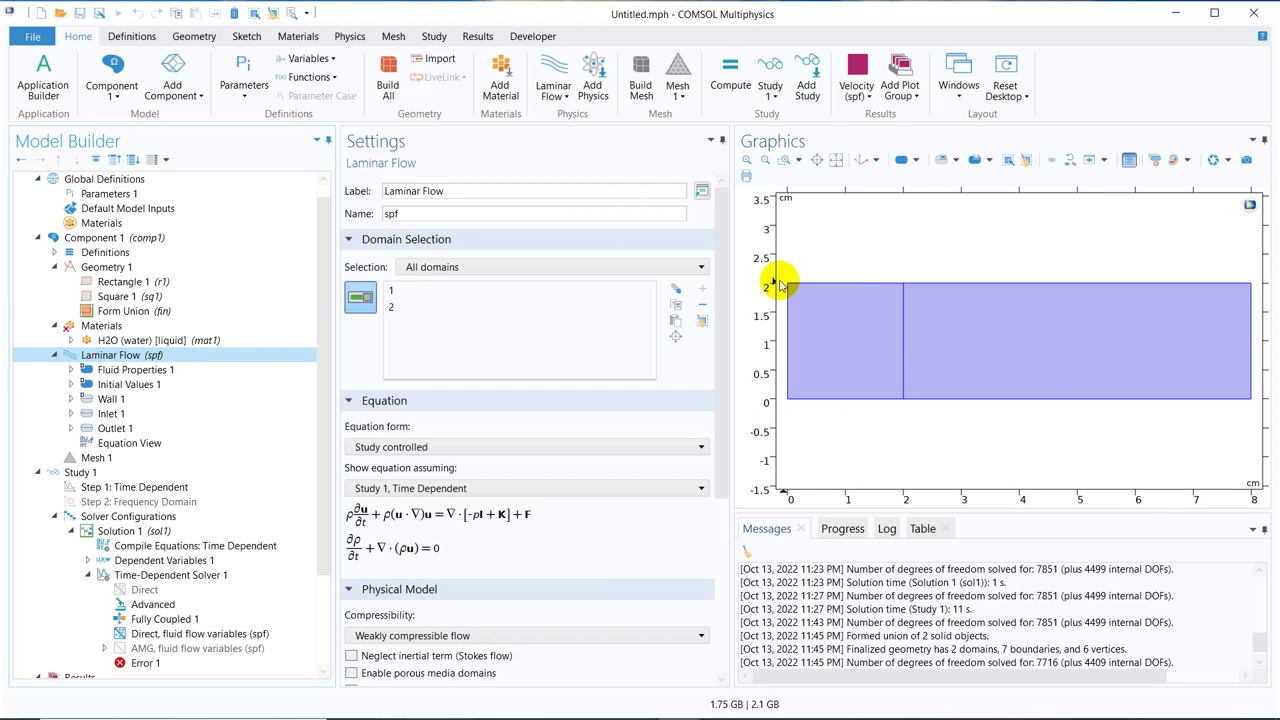
# Add the left domain 1 back to the water material alongside domain 2.
pyautogui.click(138, 342)
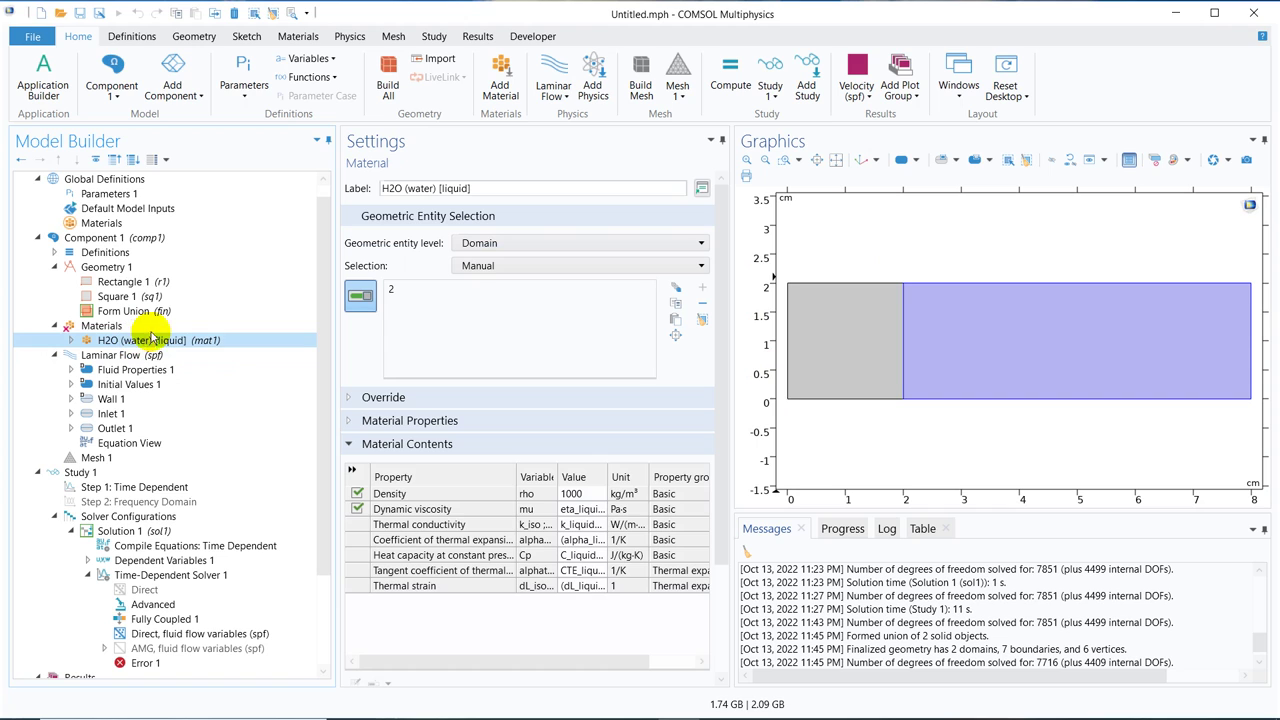
pyautogui.click(841, 340)
pyautogui.moveTo(586, 712)
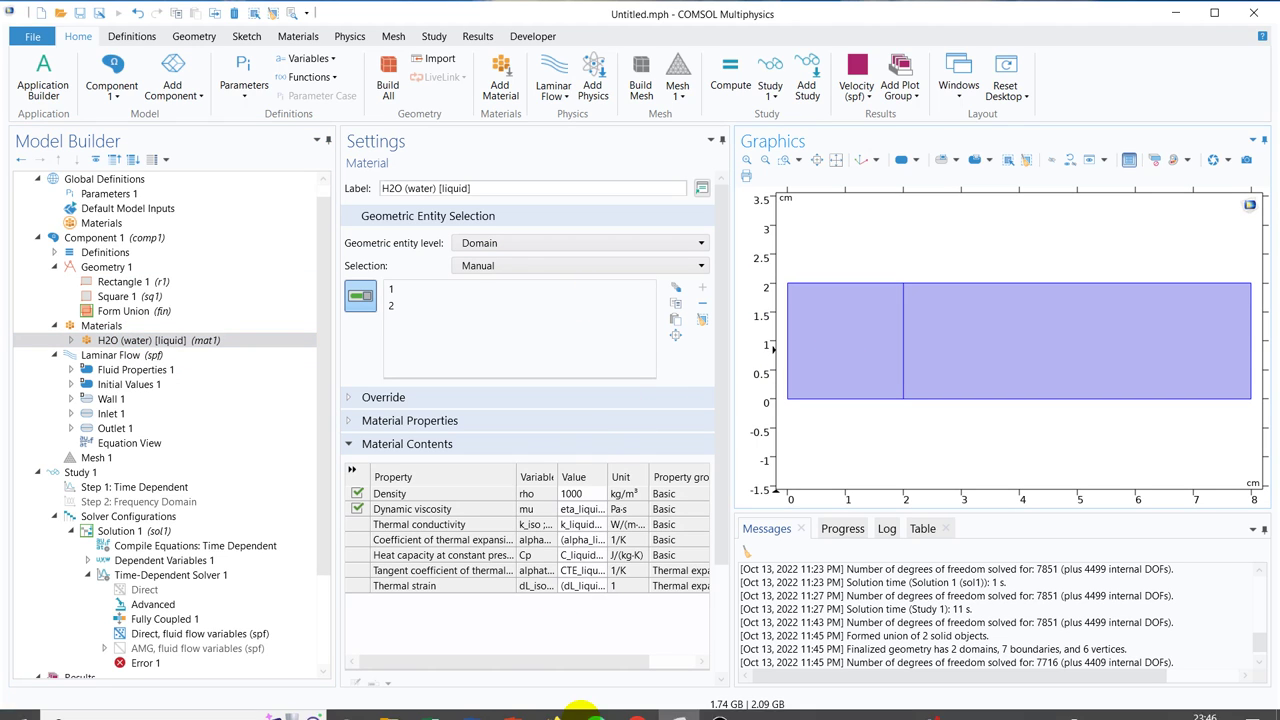
pyautogui.moveTo(518, 702)
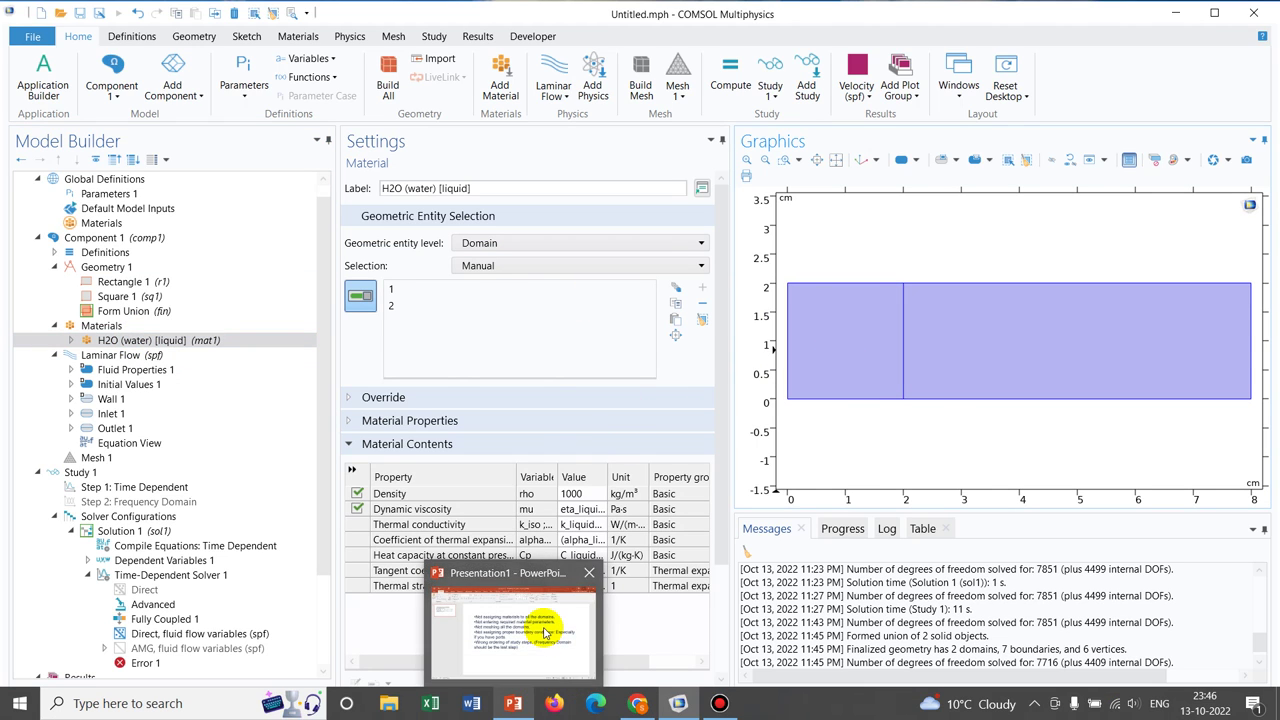
pyautogui.moveTo(534, 629)
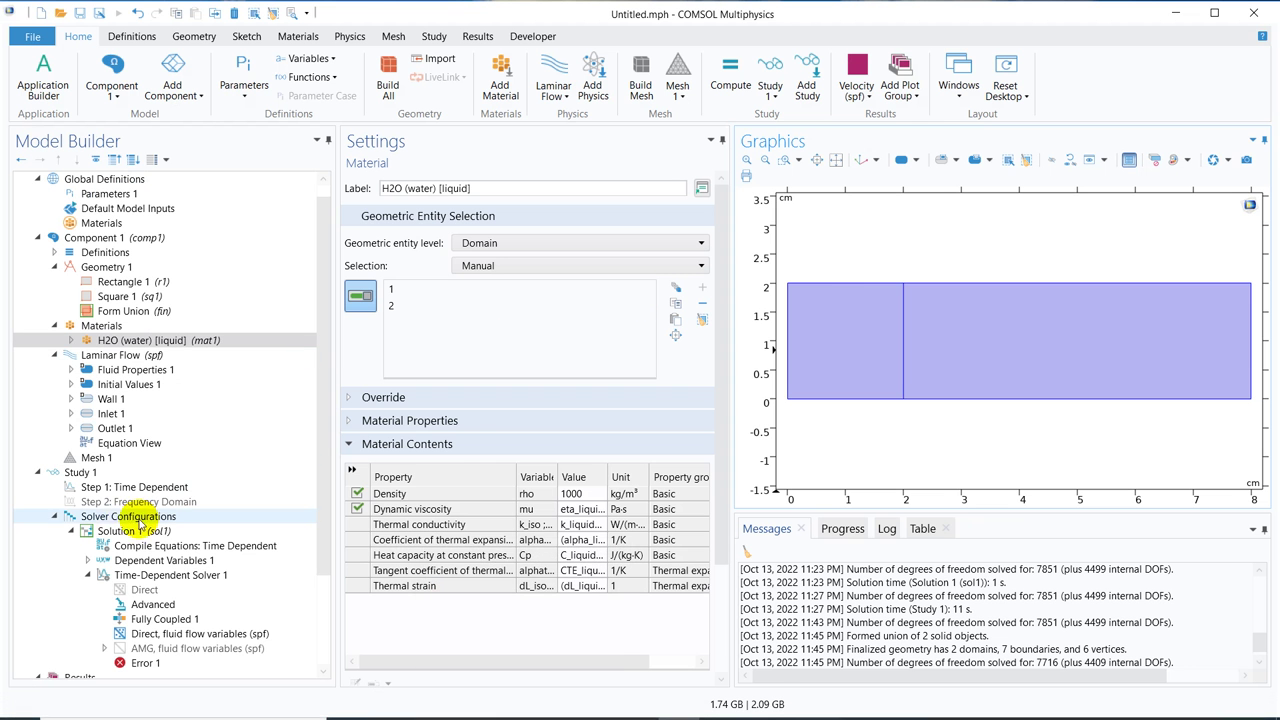
pyautogui.click(112, 462)
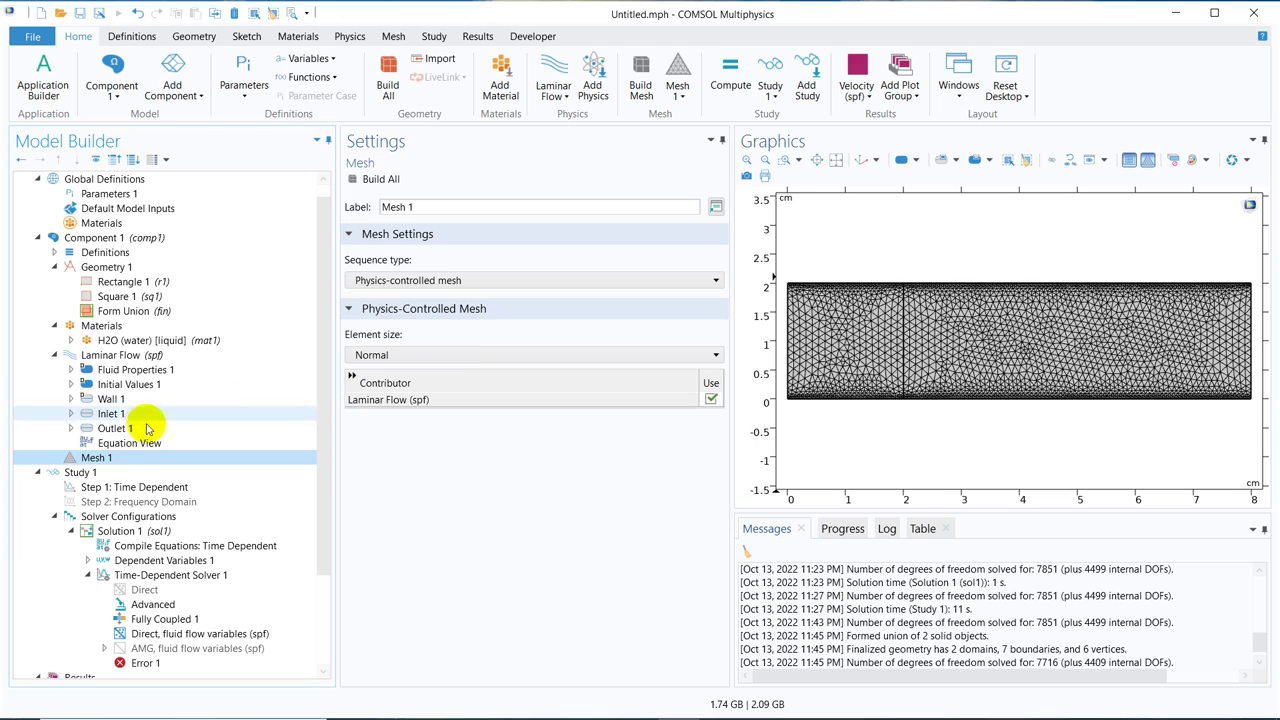
# Add a Free Triangular mesh limited to domain 2 and build it, giving 1722 elements.
pyautogui.rightClick(123, 462)
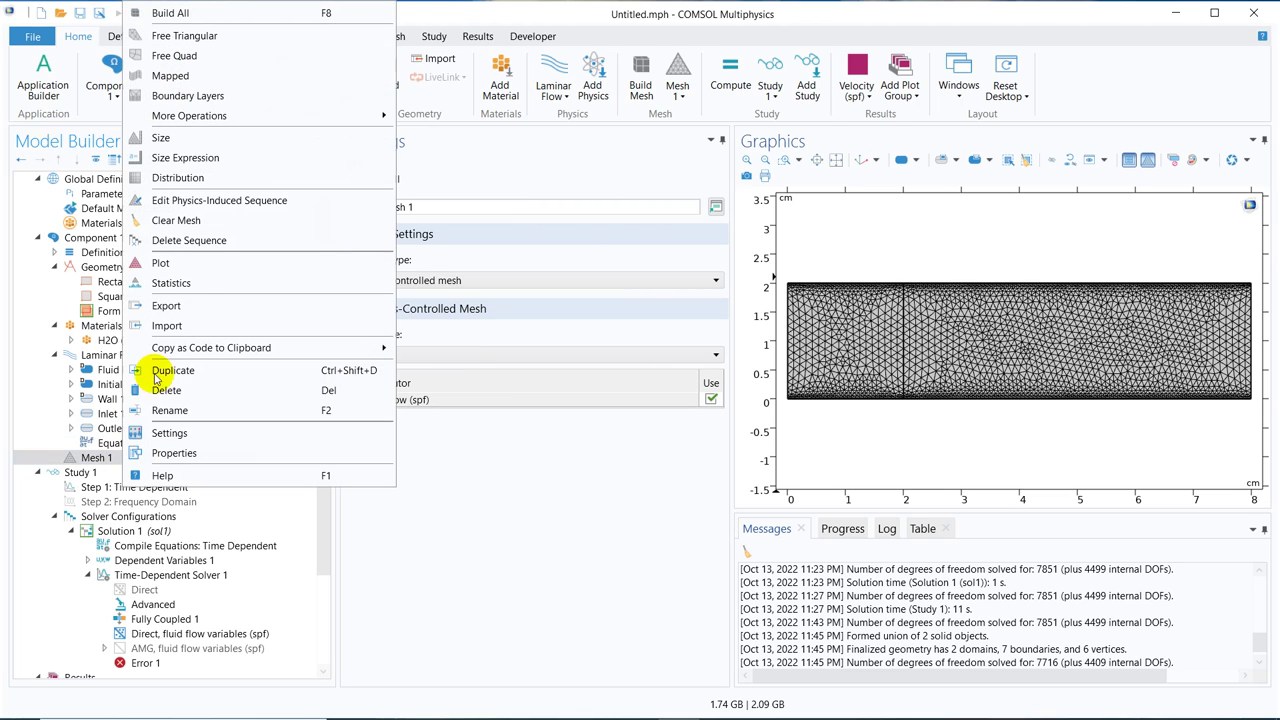
pyautogui.click(263, 46)
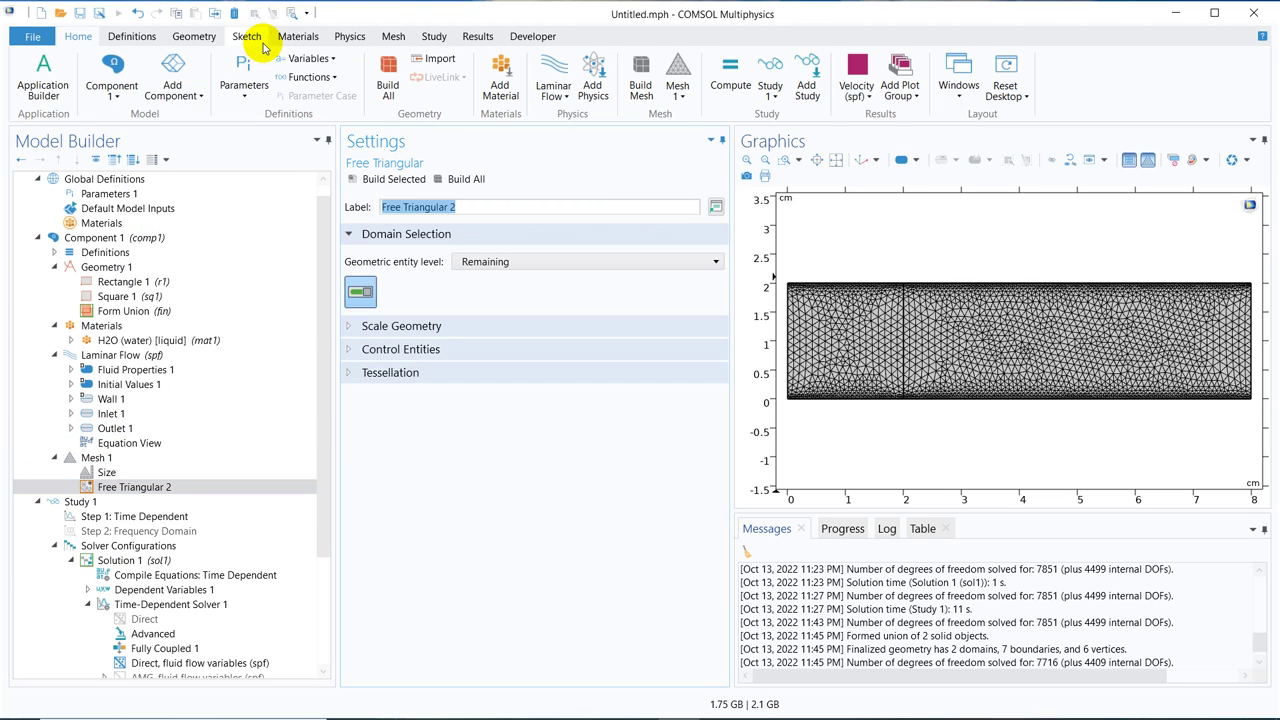
pyautogui.click(581, 270)
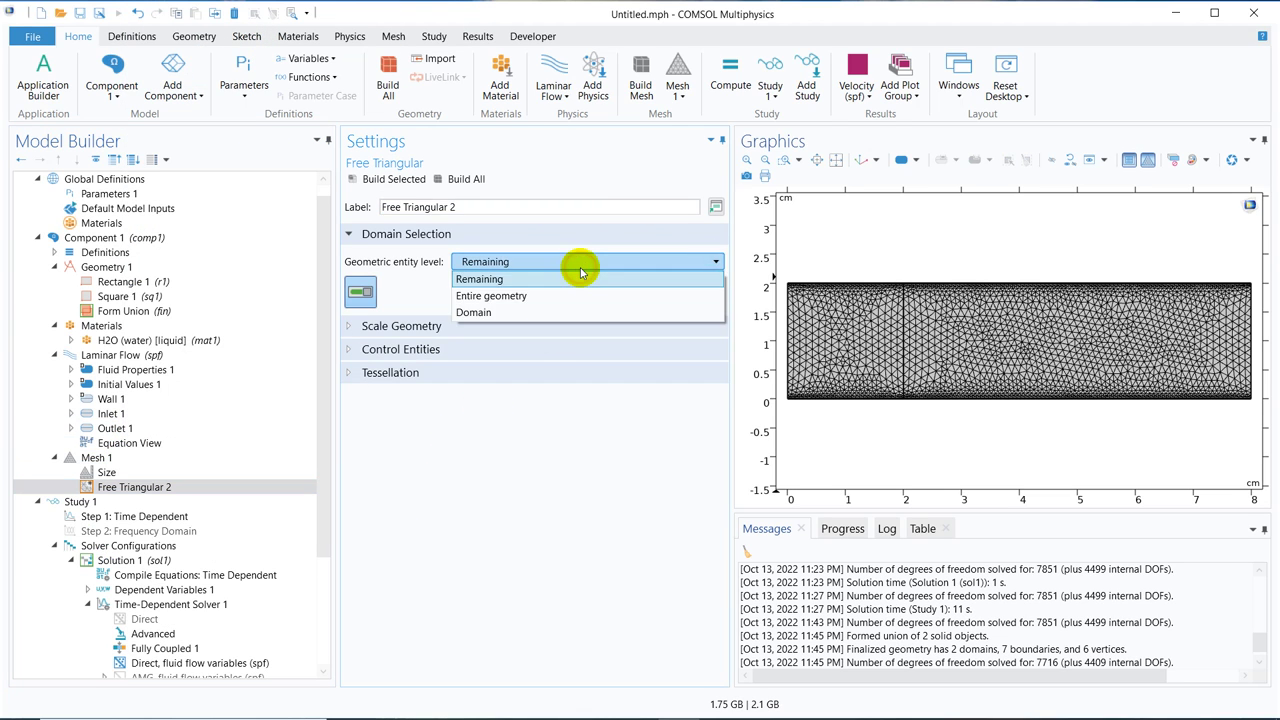
pyautogui.click(545, 311)
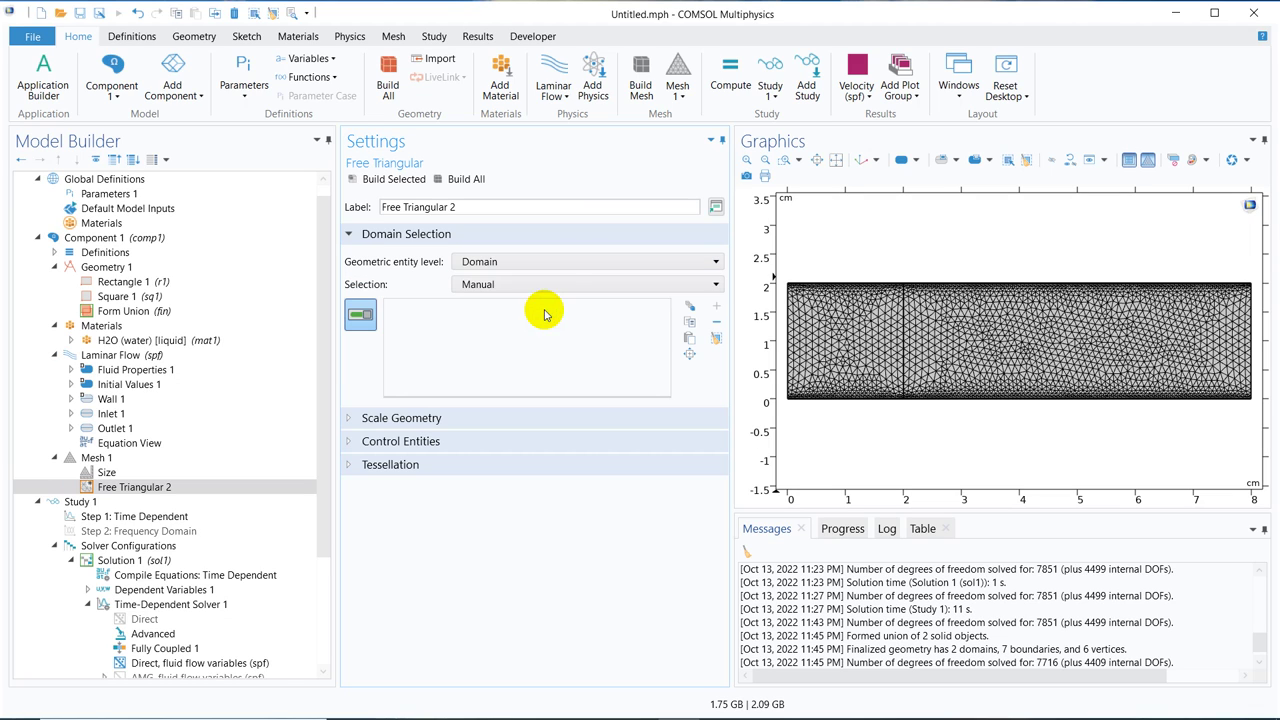
pyautogui.click(837, 350)
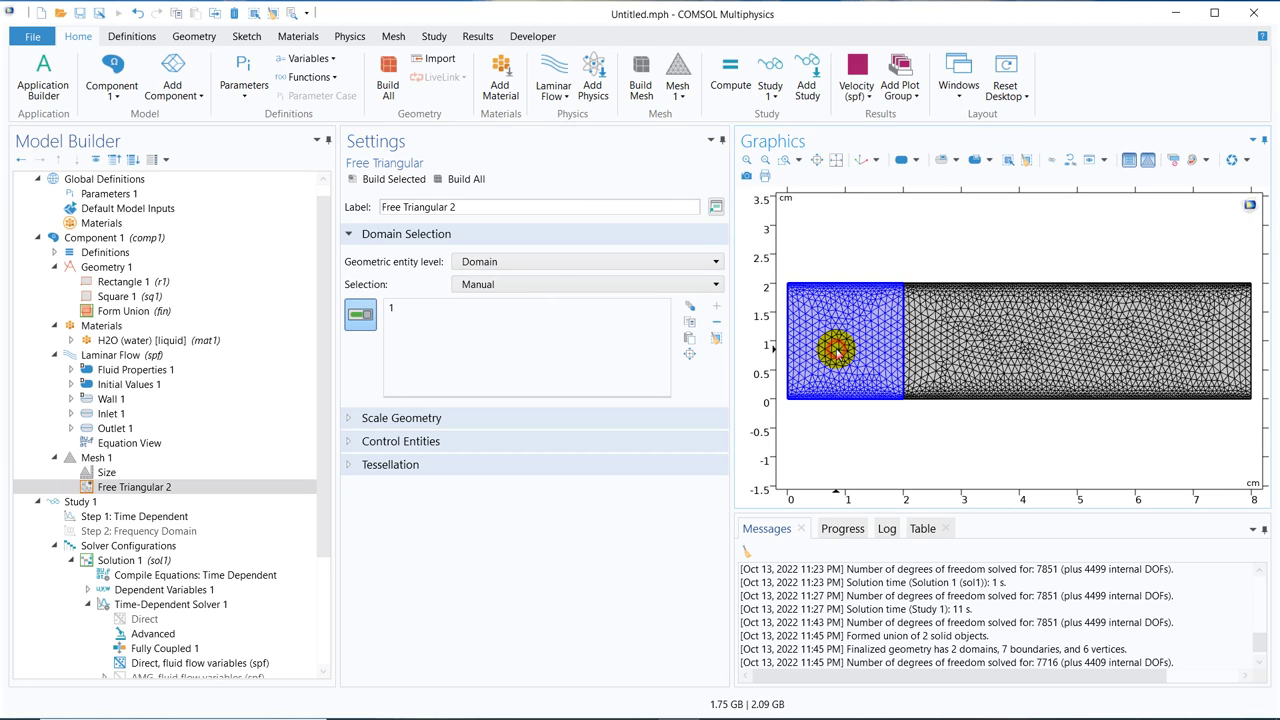
pyautogui.click(1044, 330)
pyautogui.click(872, 312)
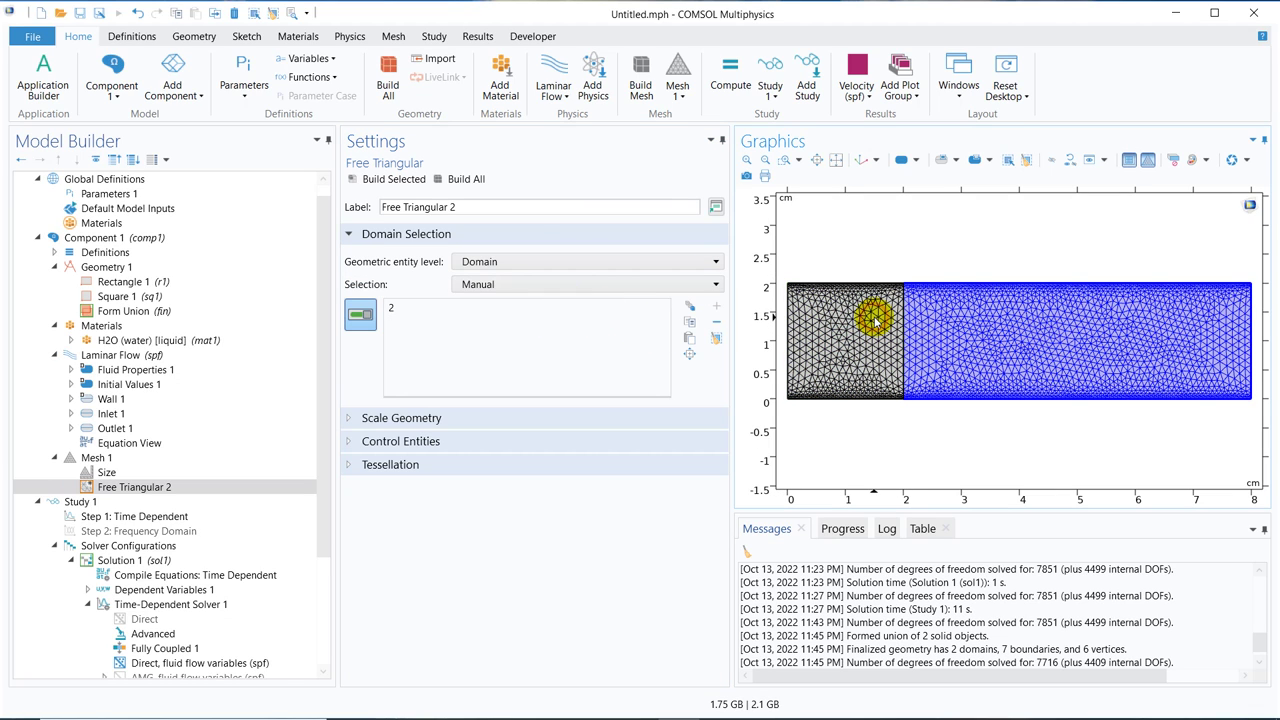
pyautogui.click(465, 181)
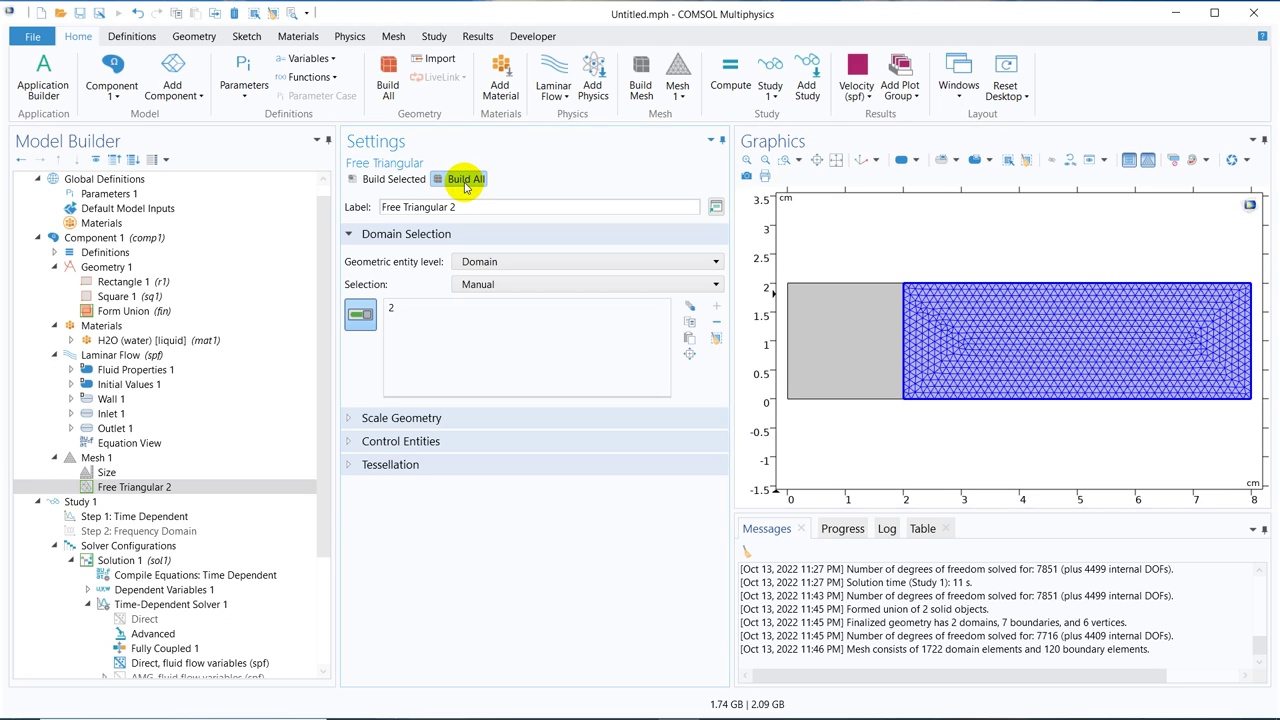
pyautogui.click(198, 515)
# Compute the study, plot velocity at 0.7 s and 0.9 s showing zero flow, and check Inlet 1.
pyautogui.click(382, 179)
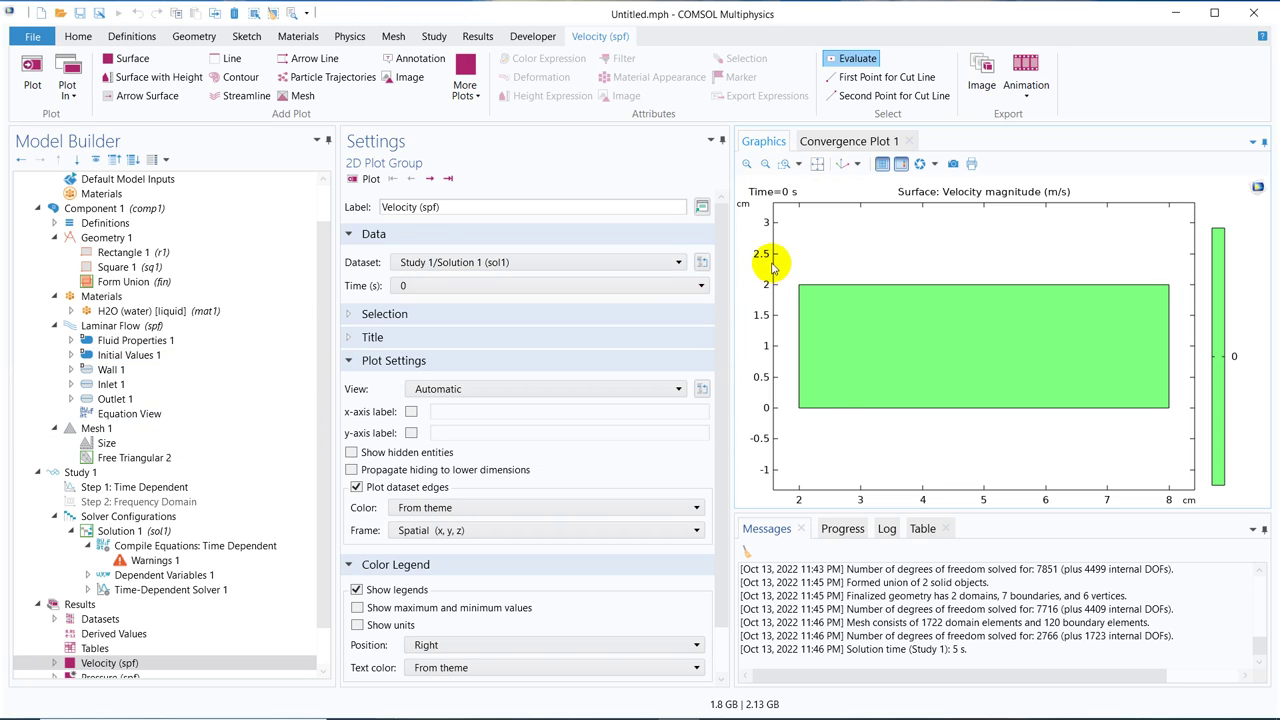
pyautogui.click(614, 293)
pyautogui.click(571, 417)
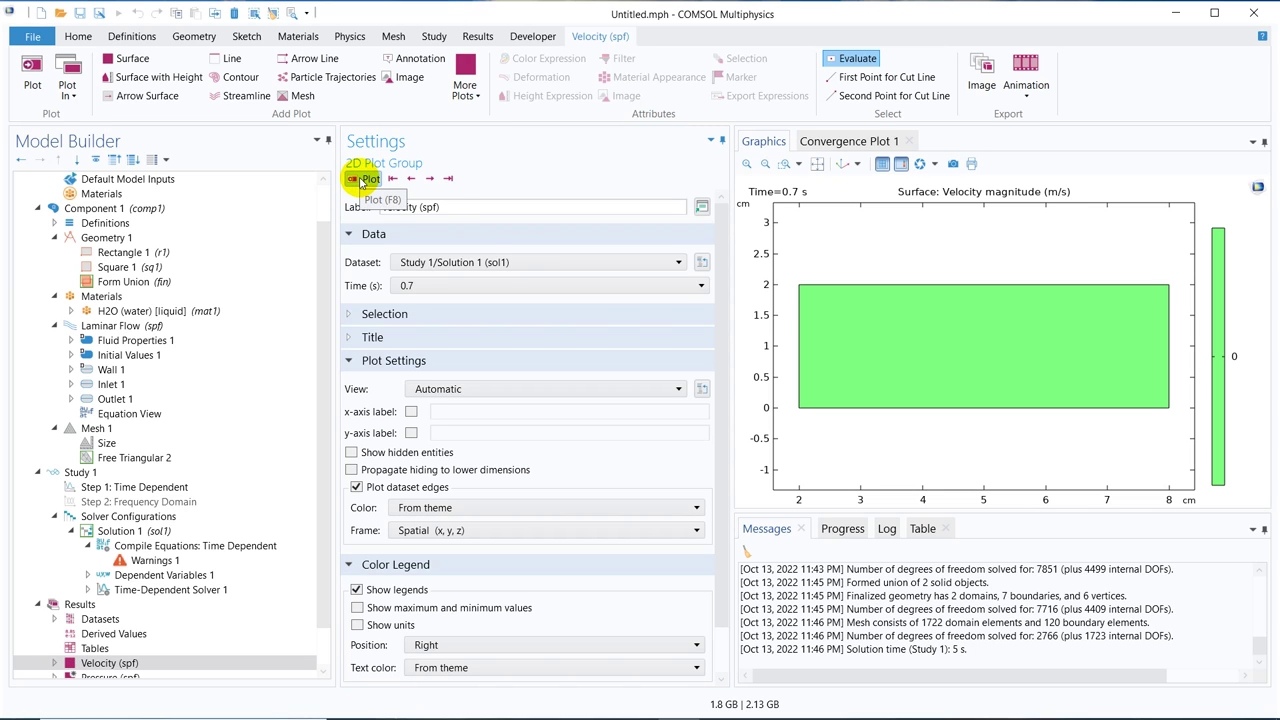
pyautogui.click(508, 291)
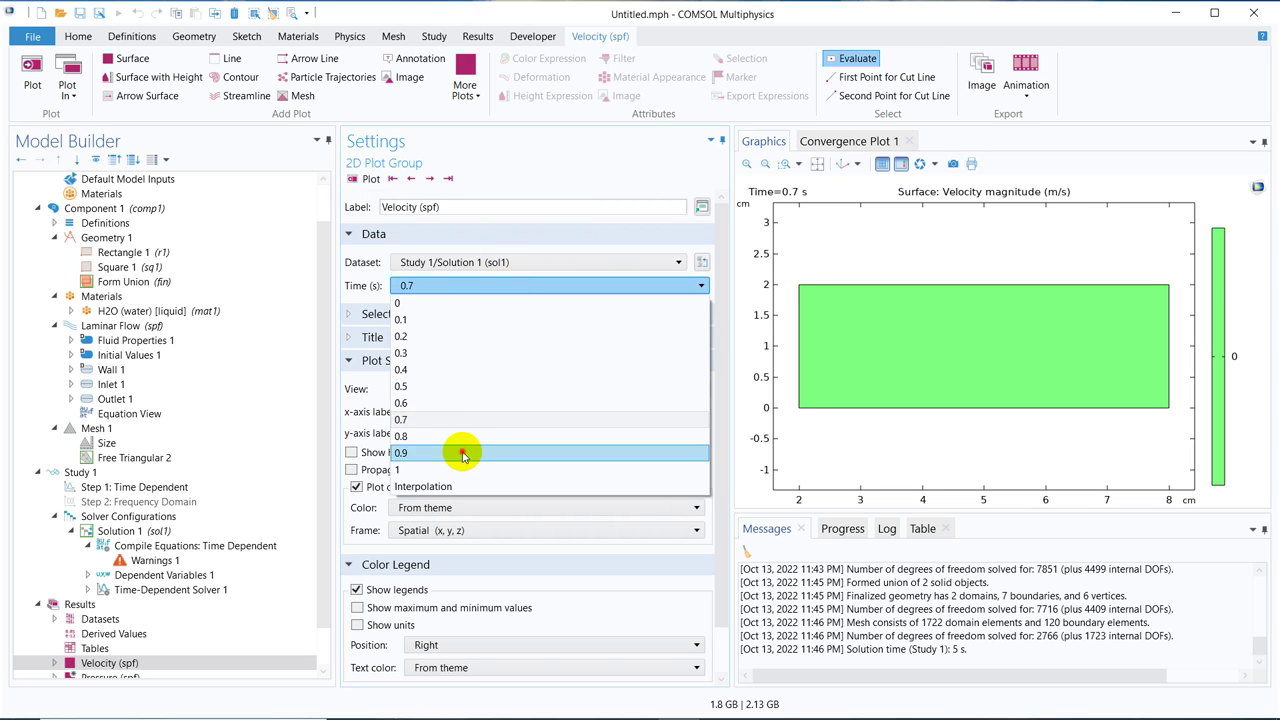
pyautogui.click(463, 455)
pyautogui.click(365, 183)
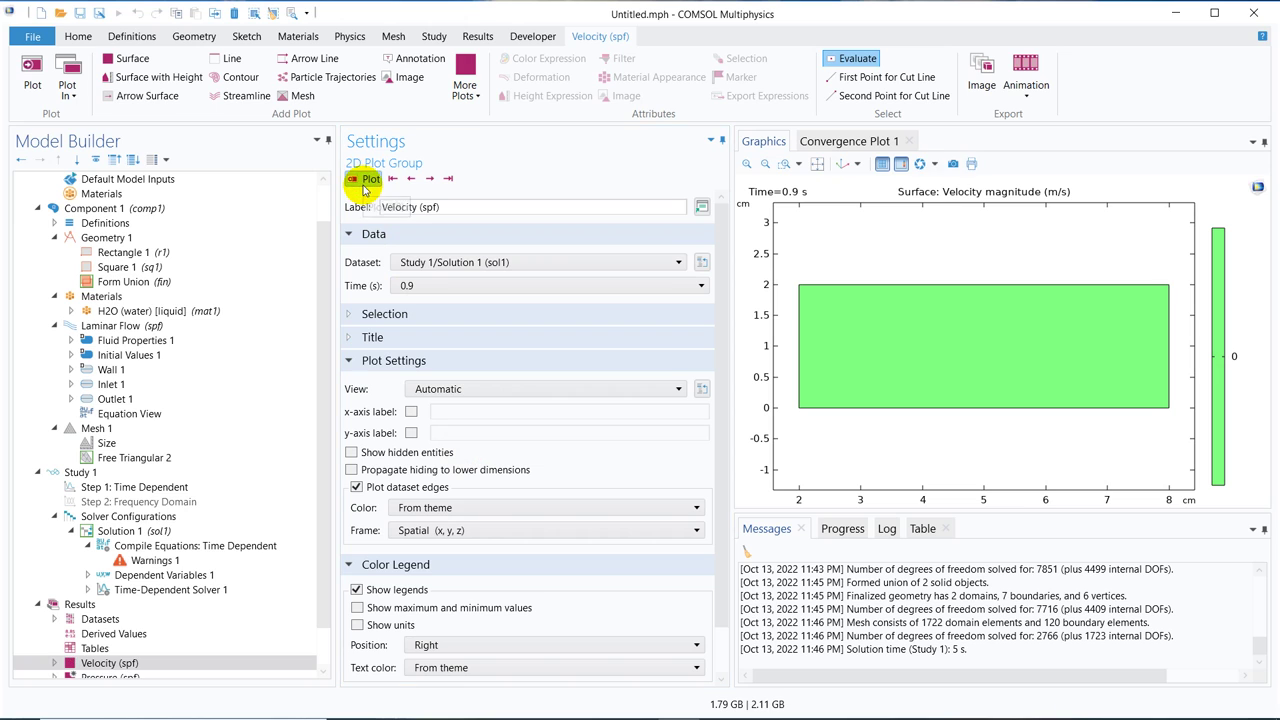
pyautogui.click(108, 385)
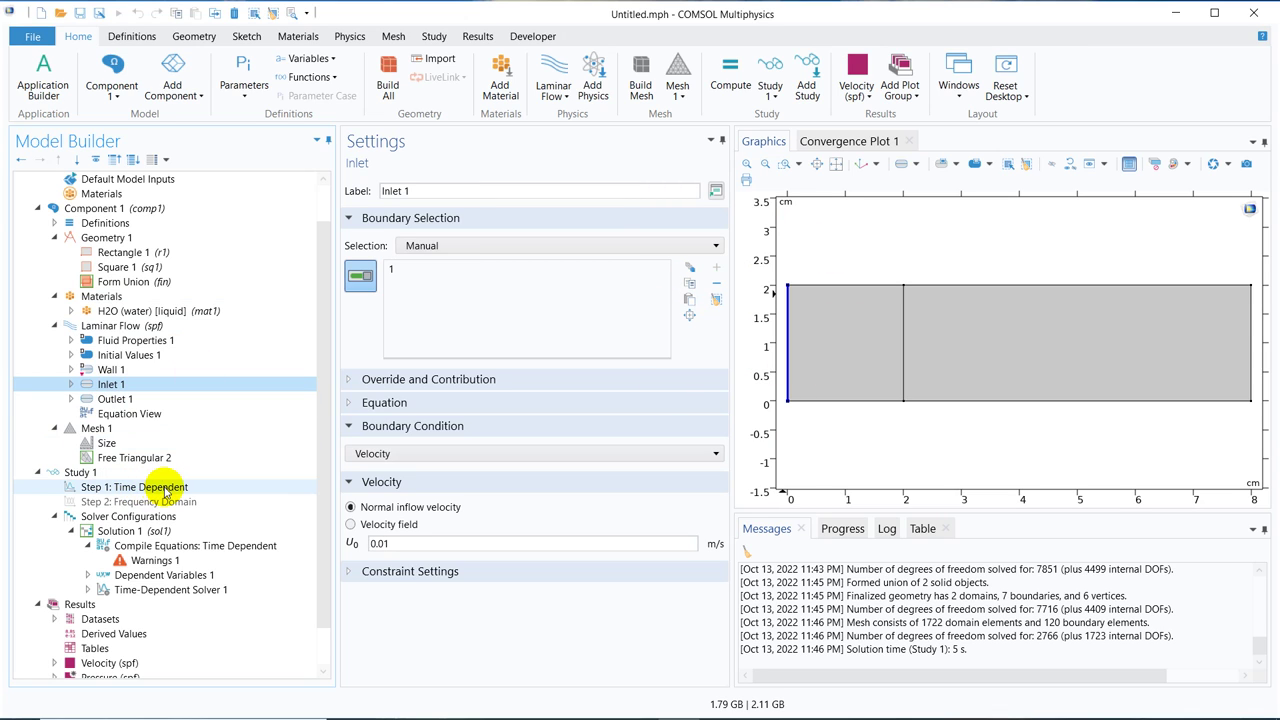
pyautogui.click(139, 432)
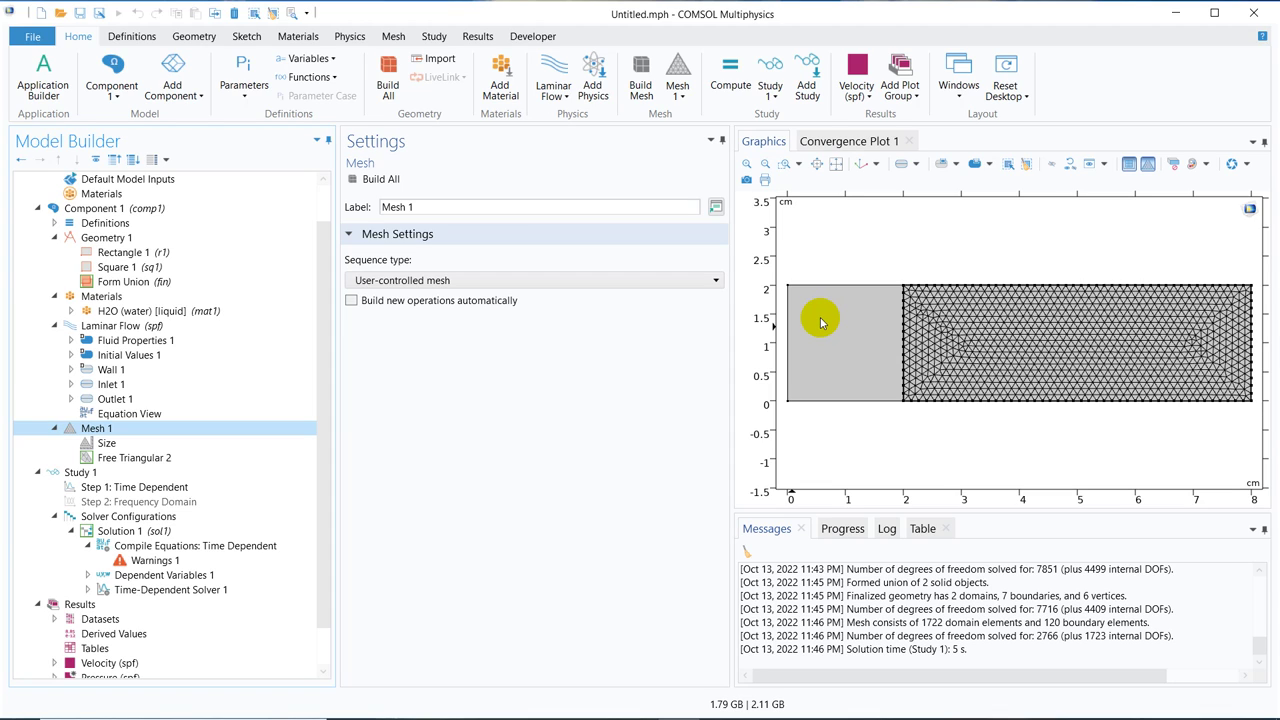
pyautogui.moveTo(595, 710)
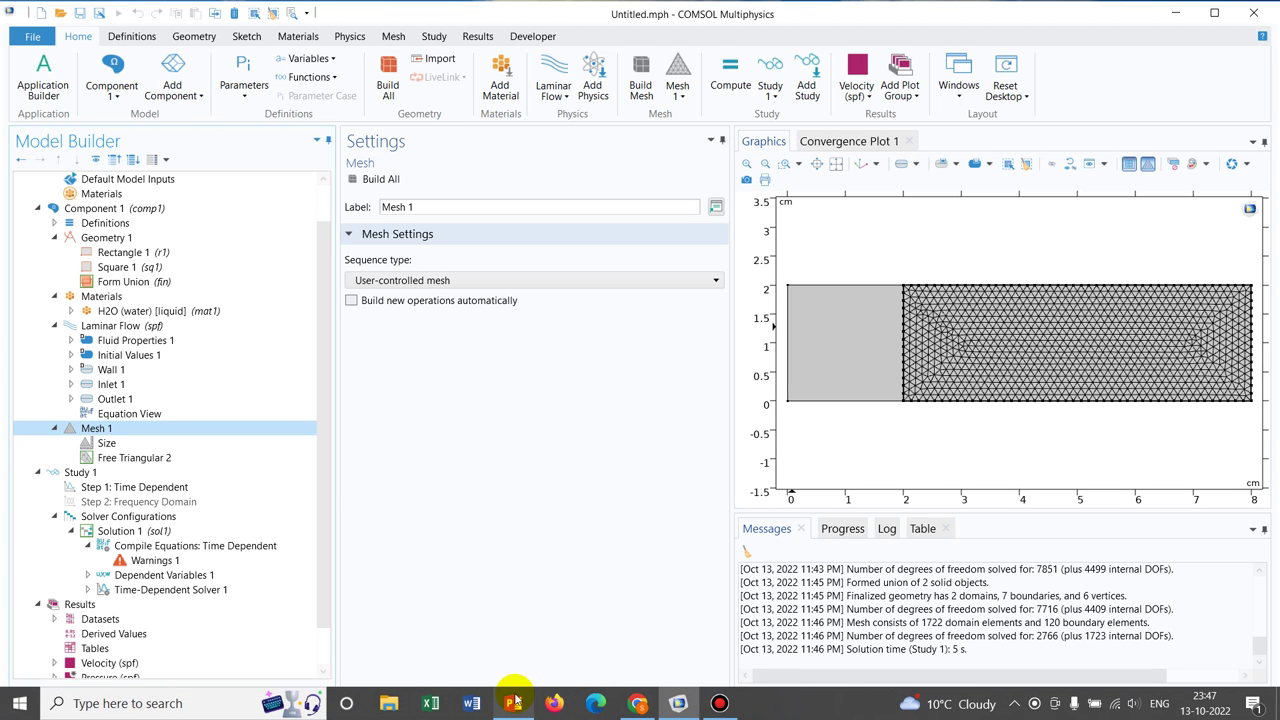
pyautogui.moveTo(515, 700)
pyautogui.moveTo(527, 628)
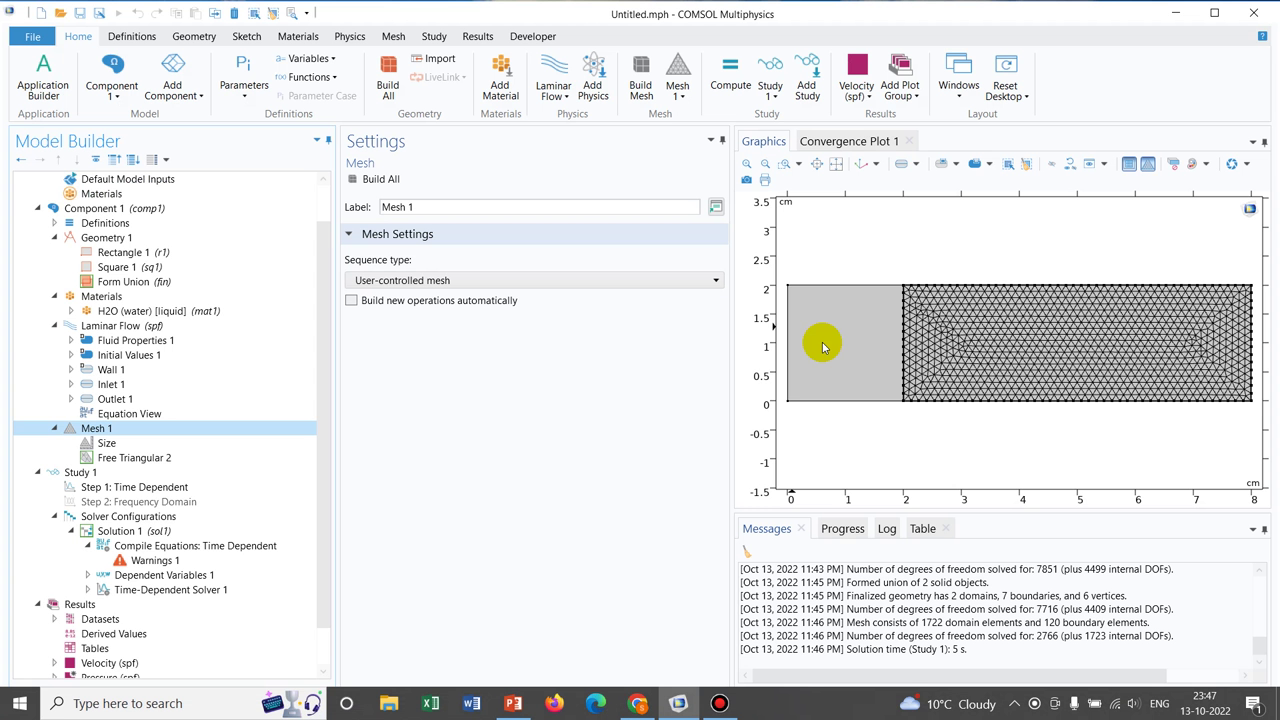
# Delete the Free Triangular 2 operation and rebuild the remaining mesh sequence.
pyautogui.click(131, 448)
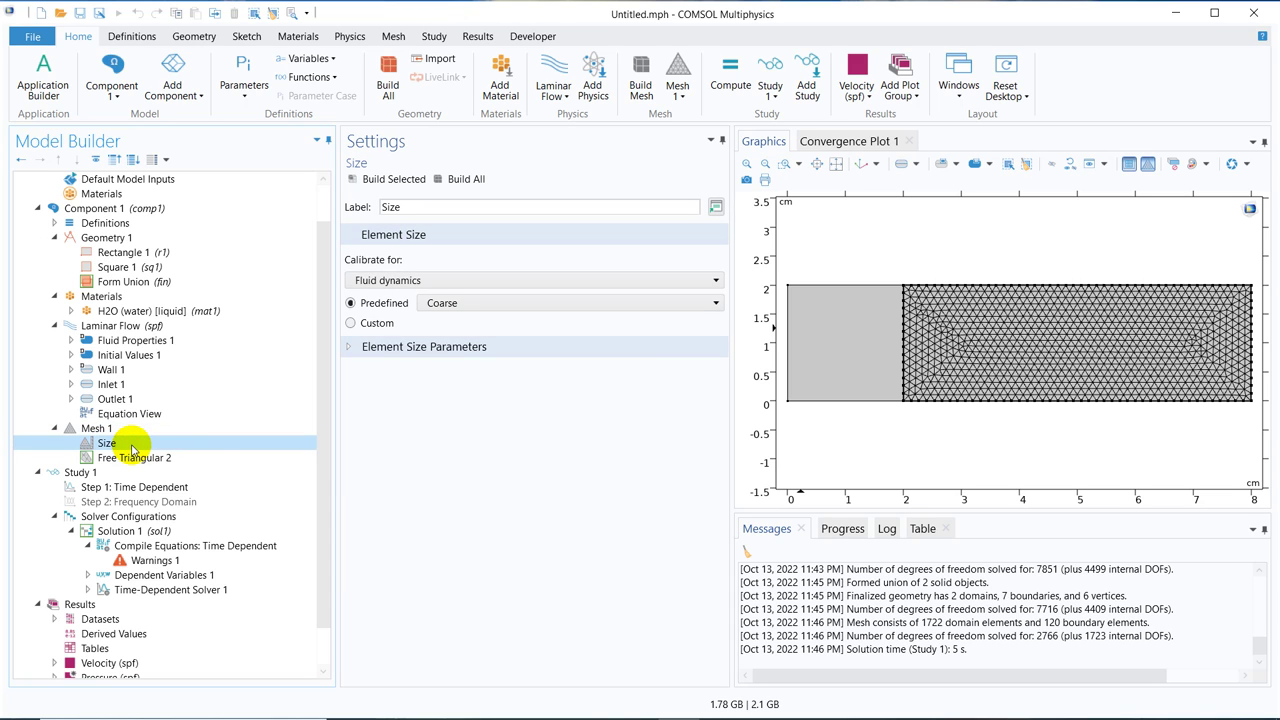
pyautogui.rightClick(131, 448)
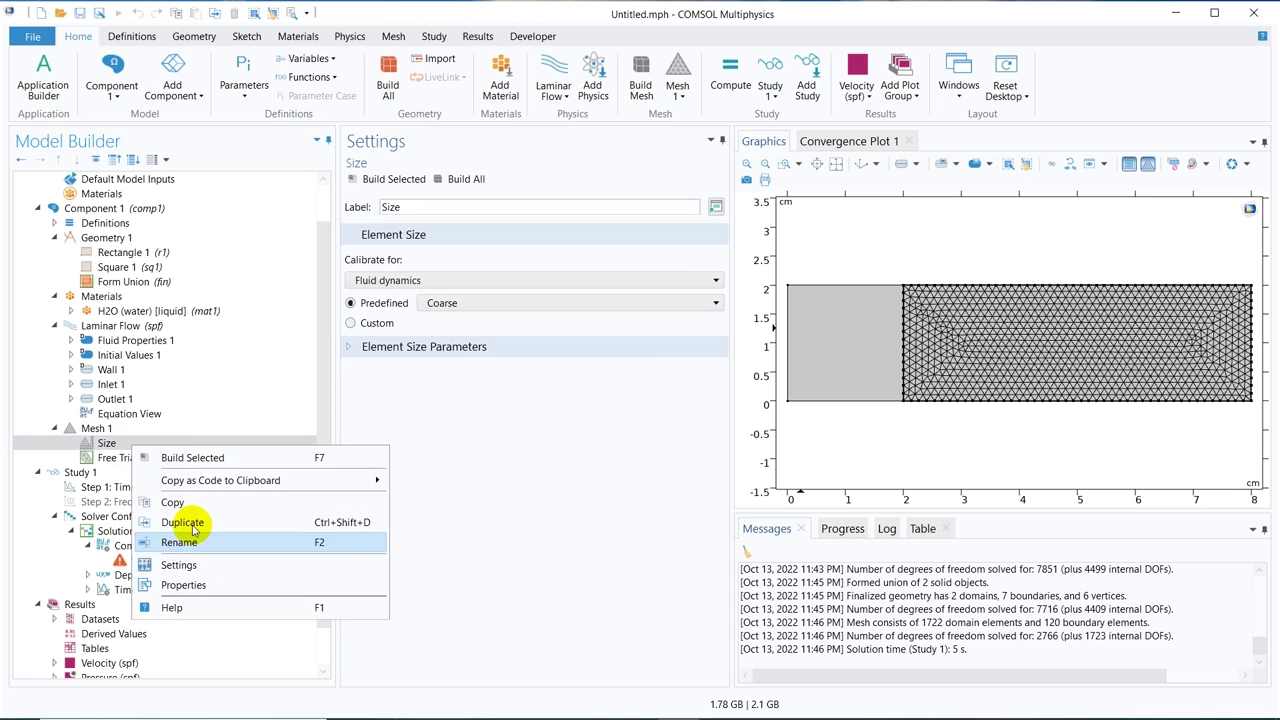
pyautogui.click(108, 457)
pyautogui.rightClick(108, 455)
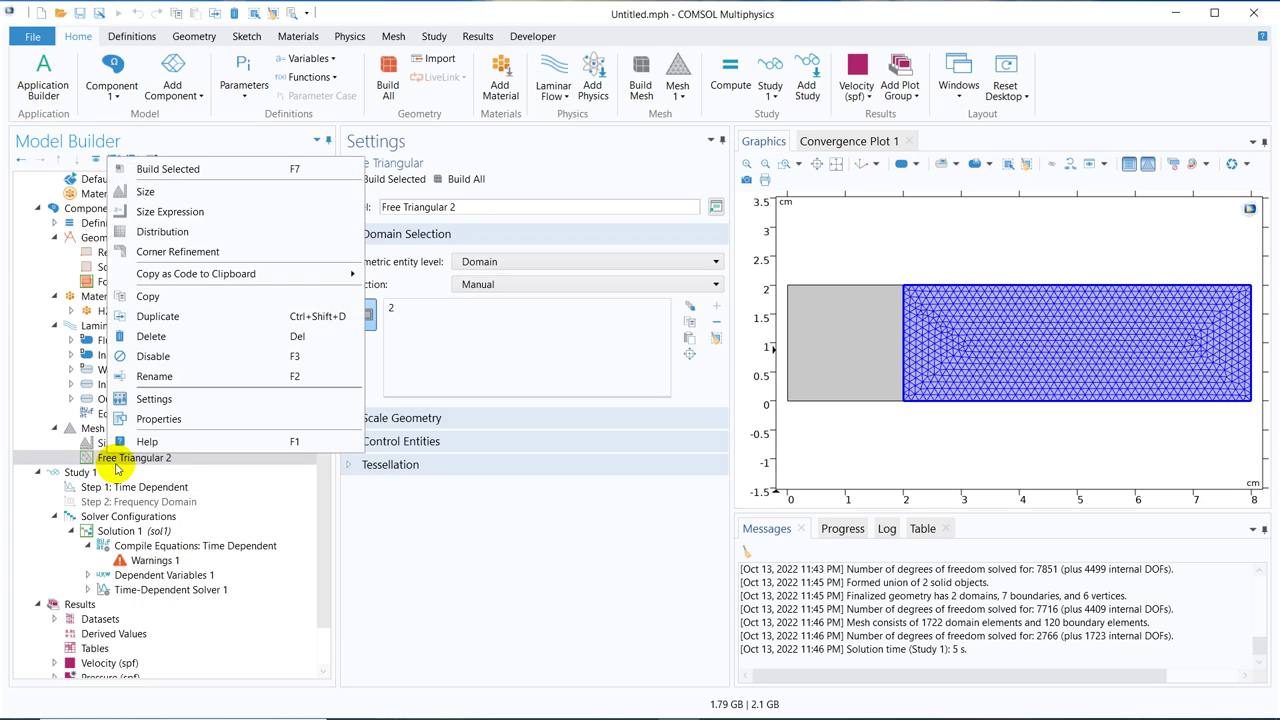
pyautogui.click(192, 339)
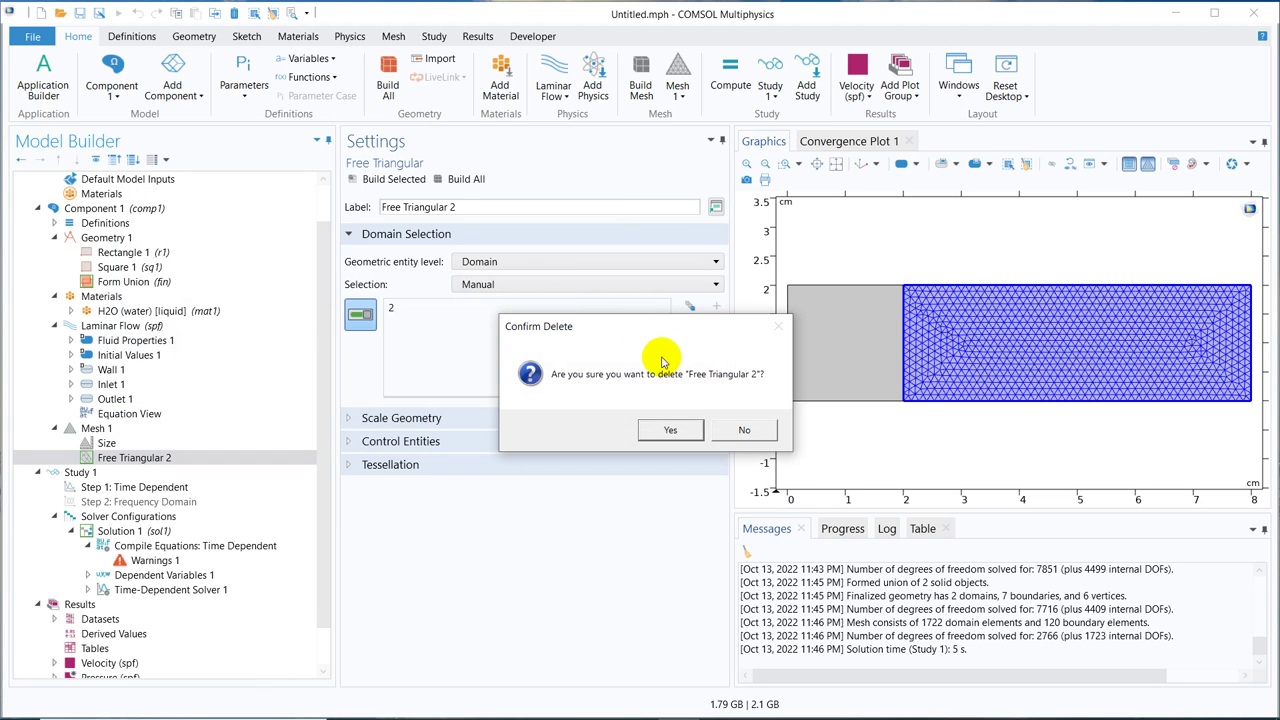
pyautogui.click(675, 428)
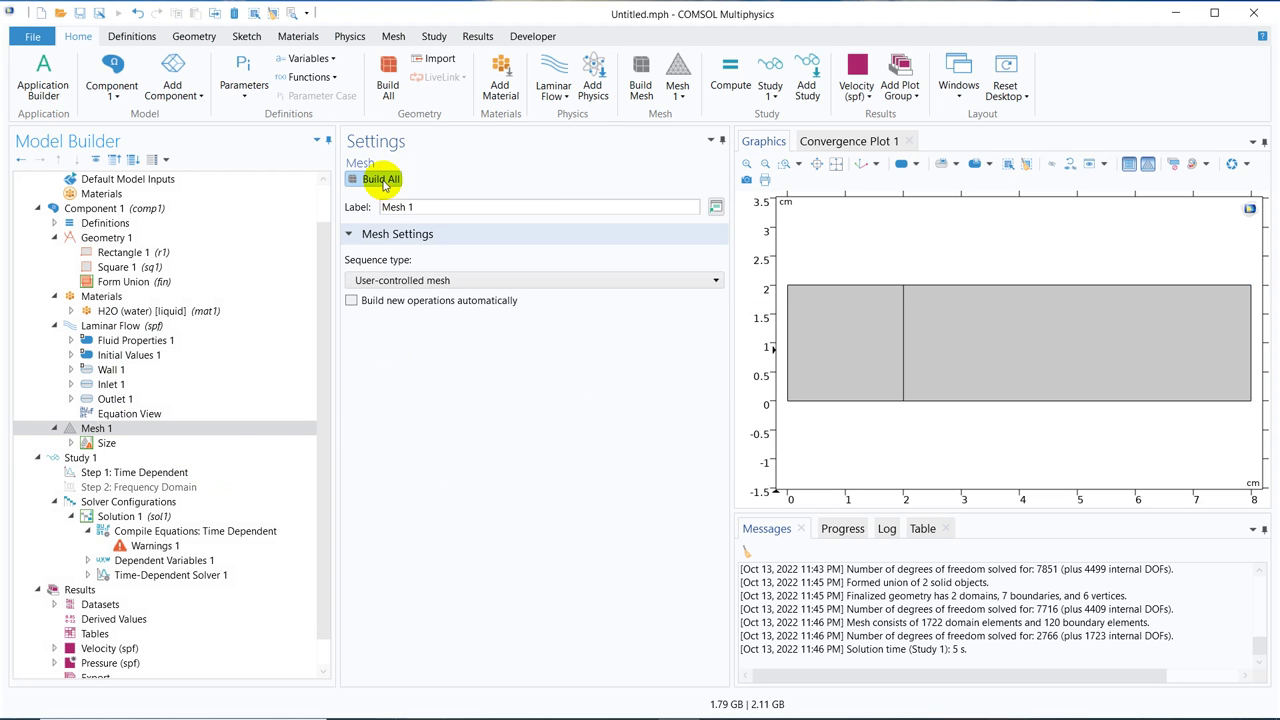
pyautogui.click(383, 182)
# Delete the entire Mesh 1 sequence, leaving the channel unmeshed.
pyautogui.click(105, 443)
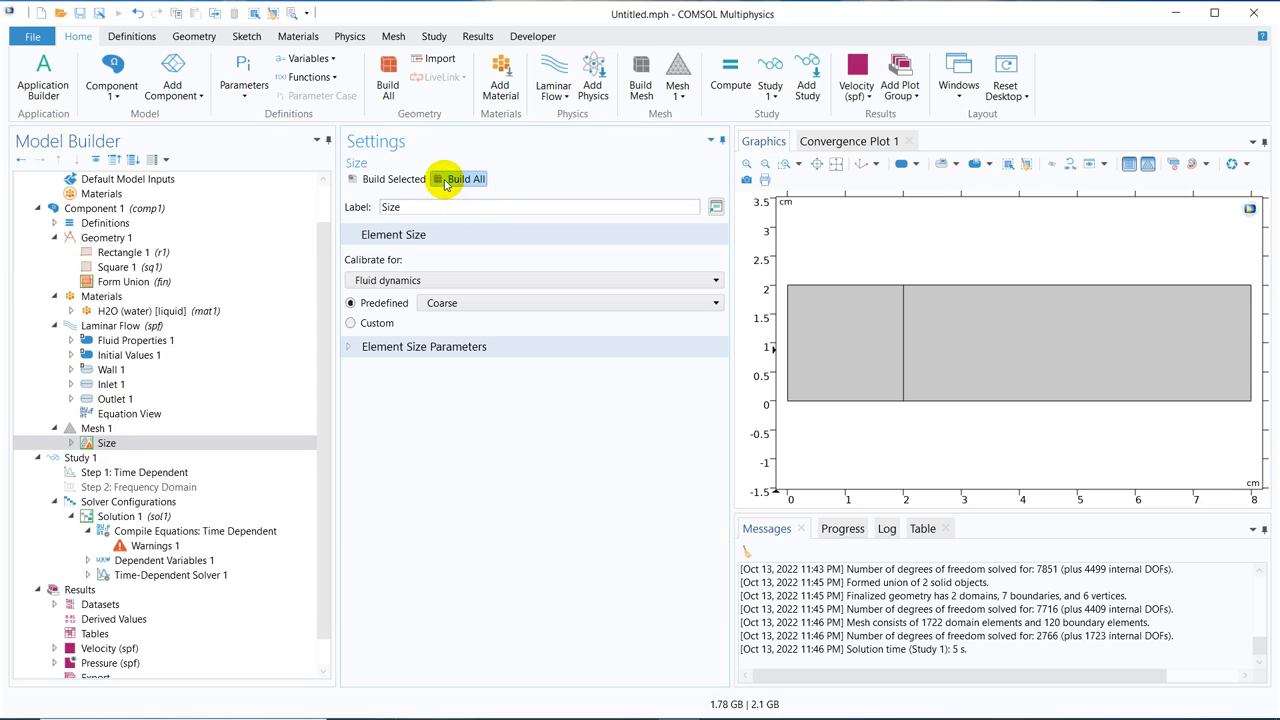
pyautogui.rightClick(130, 441)
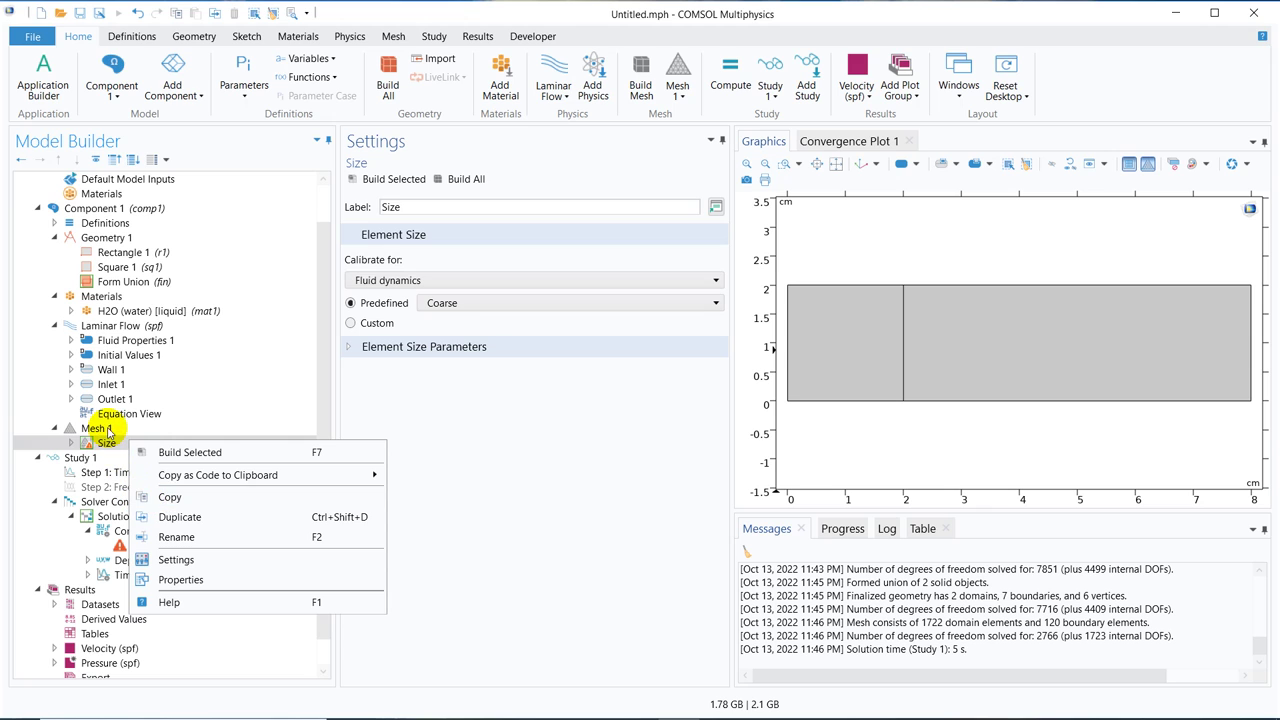
pyautogui.click(100, 427)
pyautogui.rightClick(108, 430)
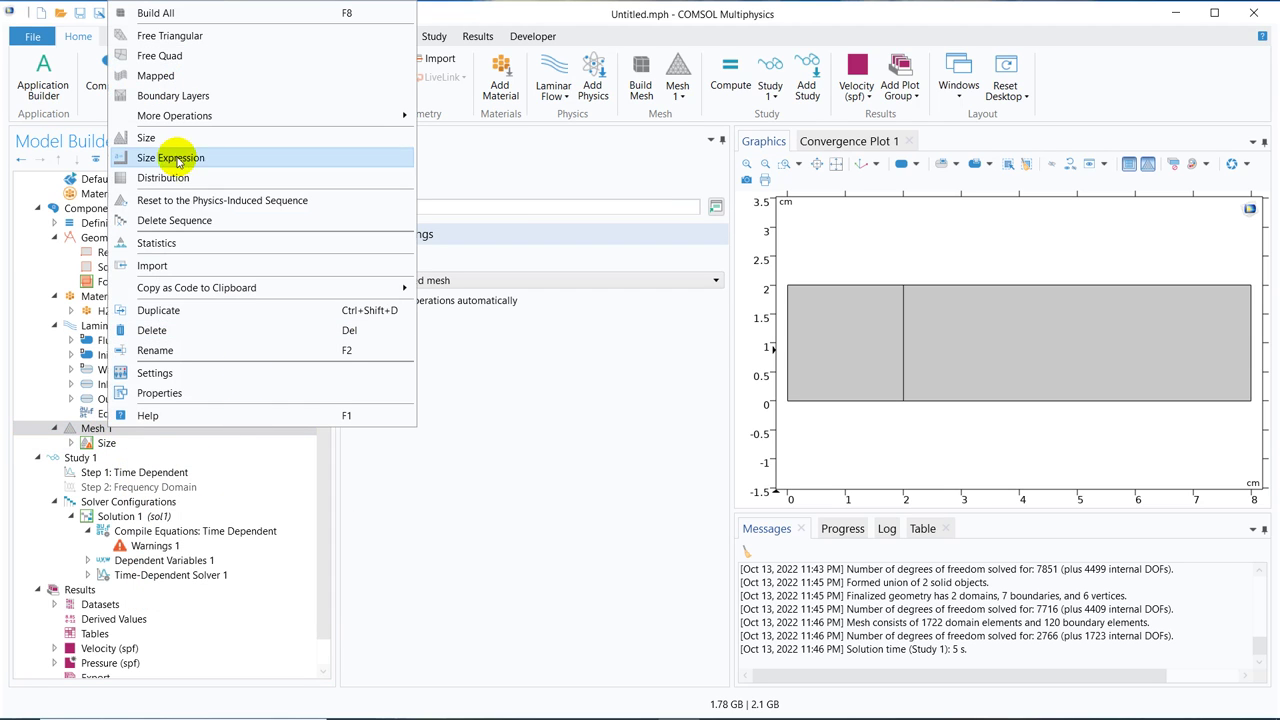
pyautogui.click(196, 331)
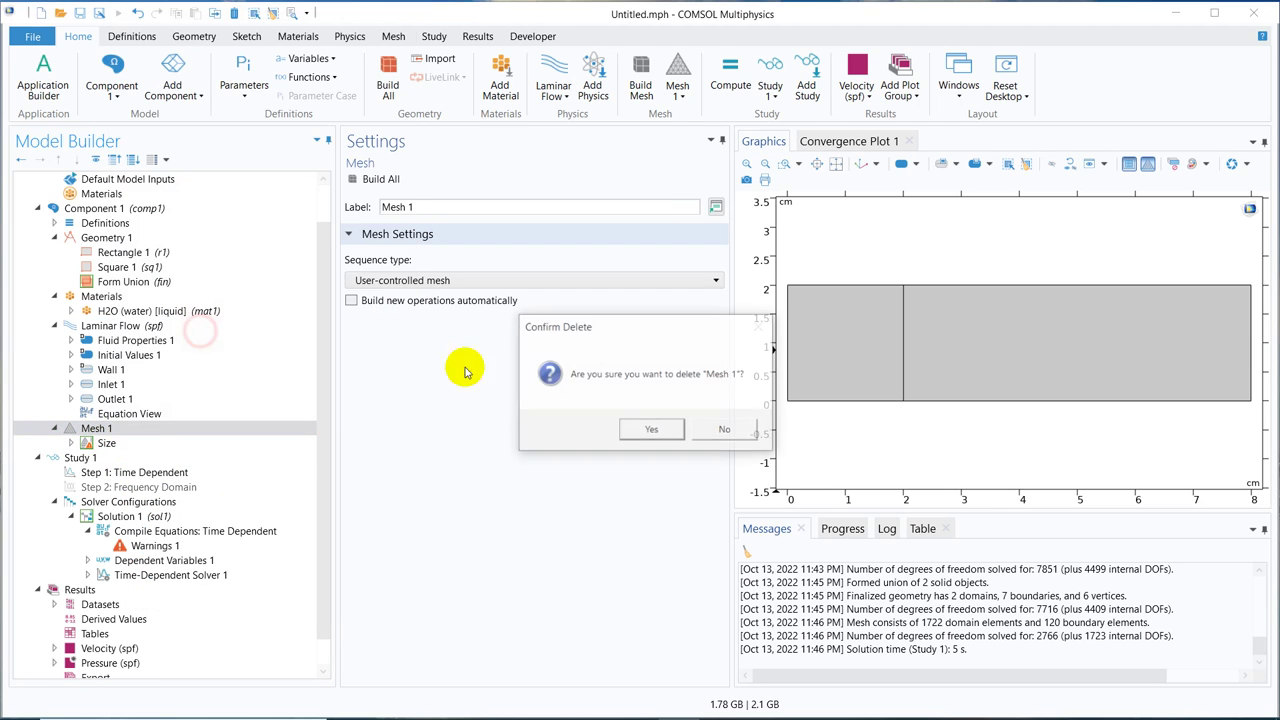
pyautogui.click(641, 427)
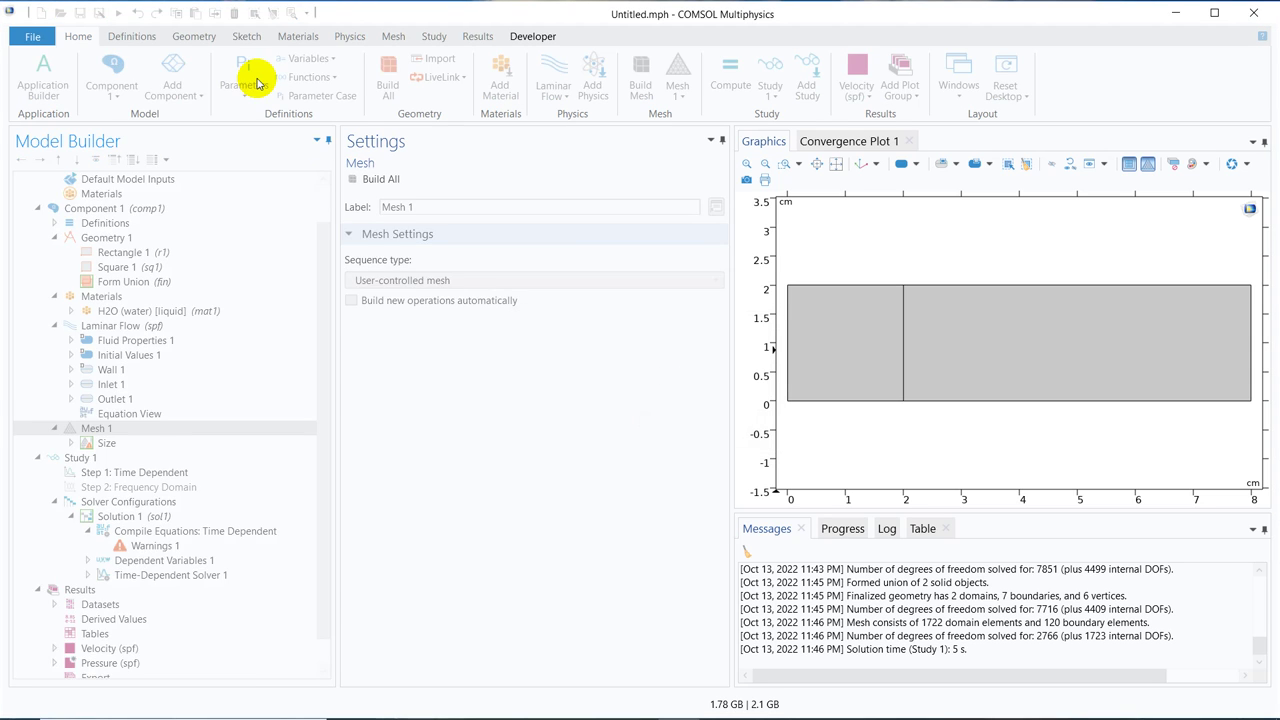
# Add and build a physics-controlled Normal mesh of 4408 elements, then review Outlet 1 and Inlet 1.
pyautogui.click(396, 38)
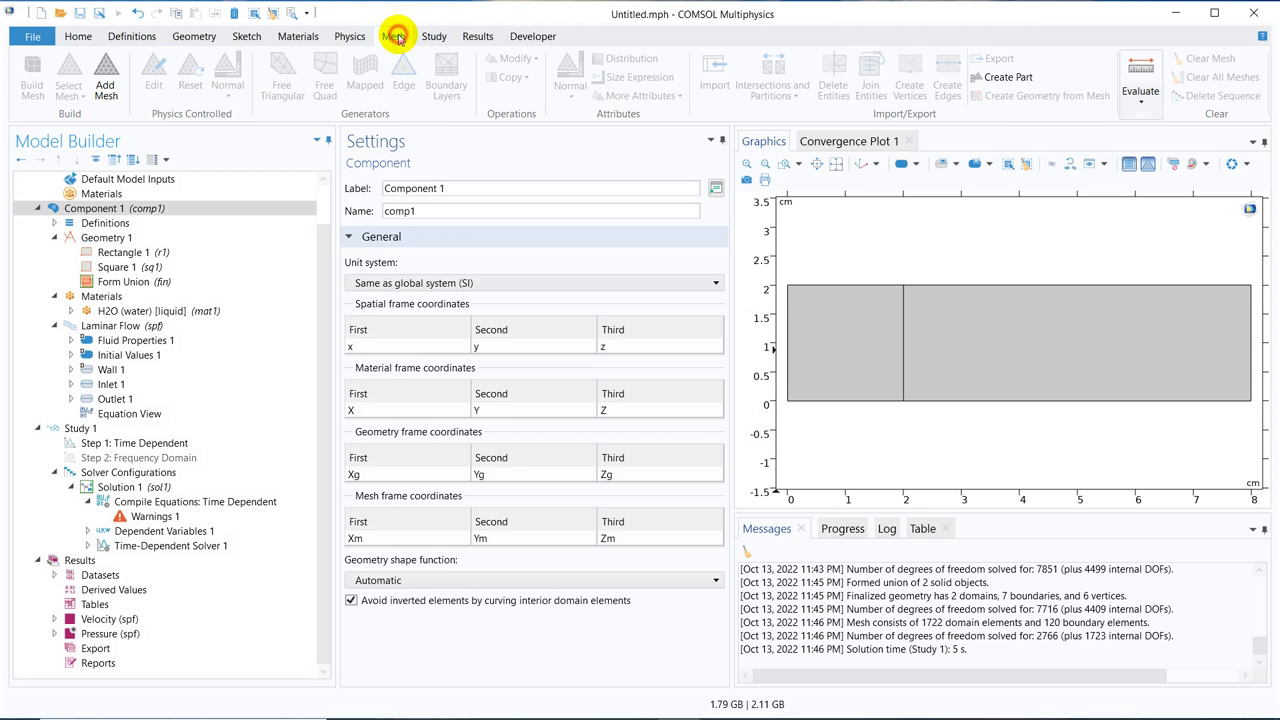
pyautogui.click(106, 85)
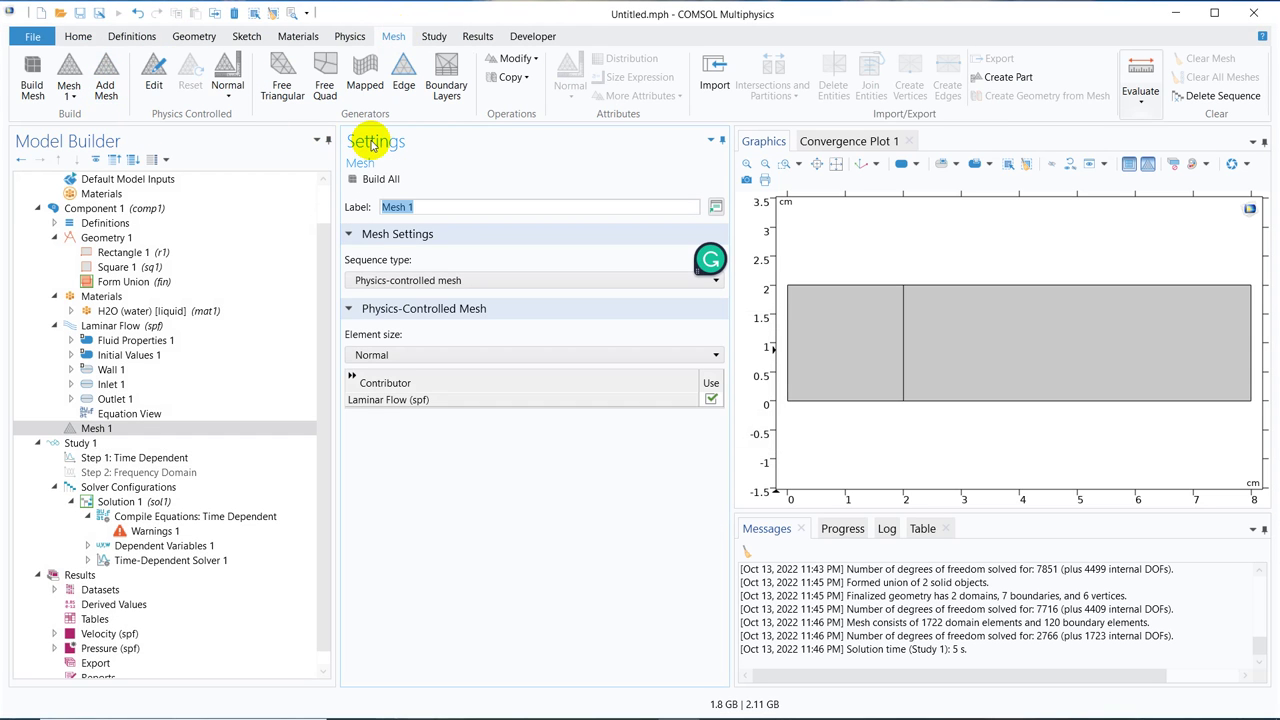
pyautogui.click(379, 180)
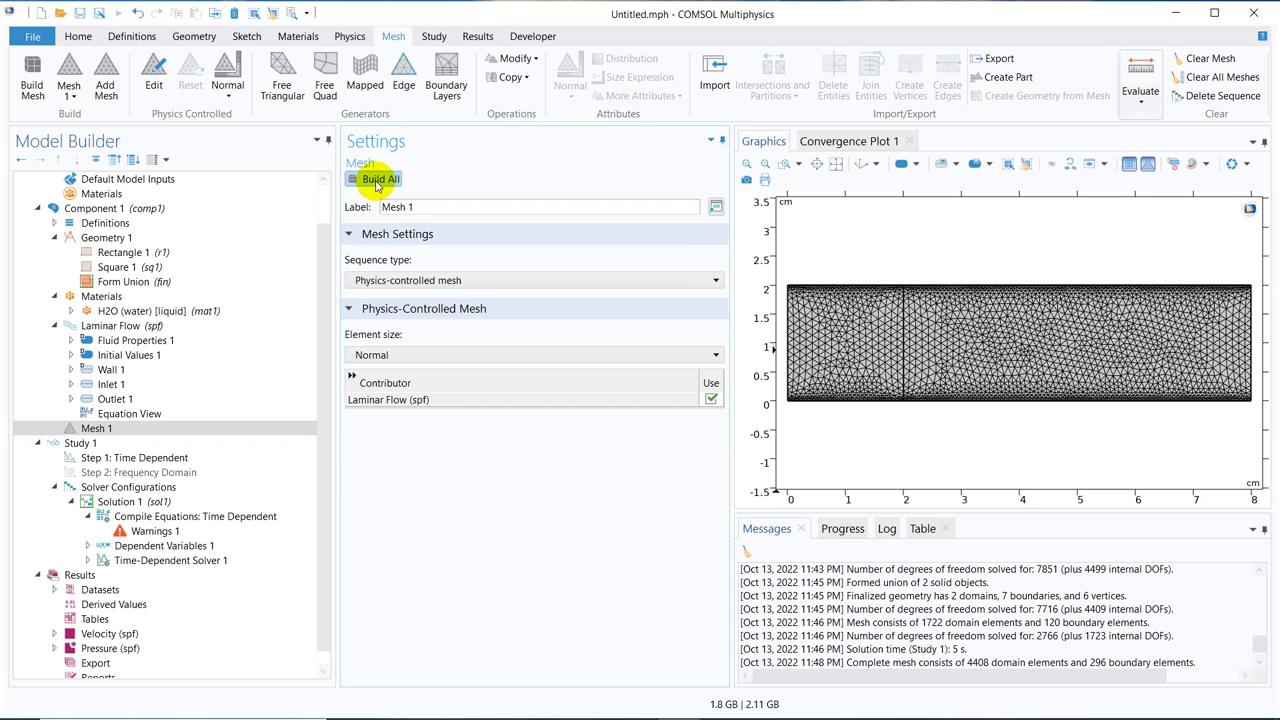
pyautogui.click(325, 261)
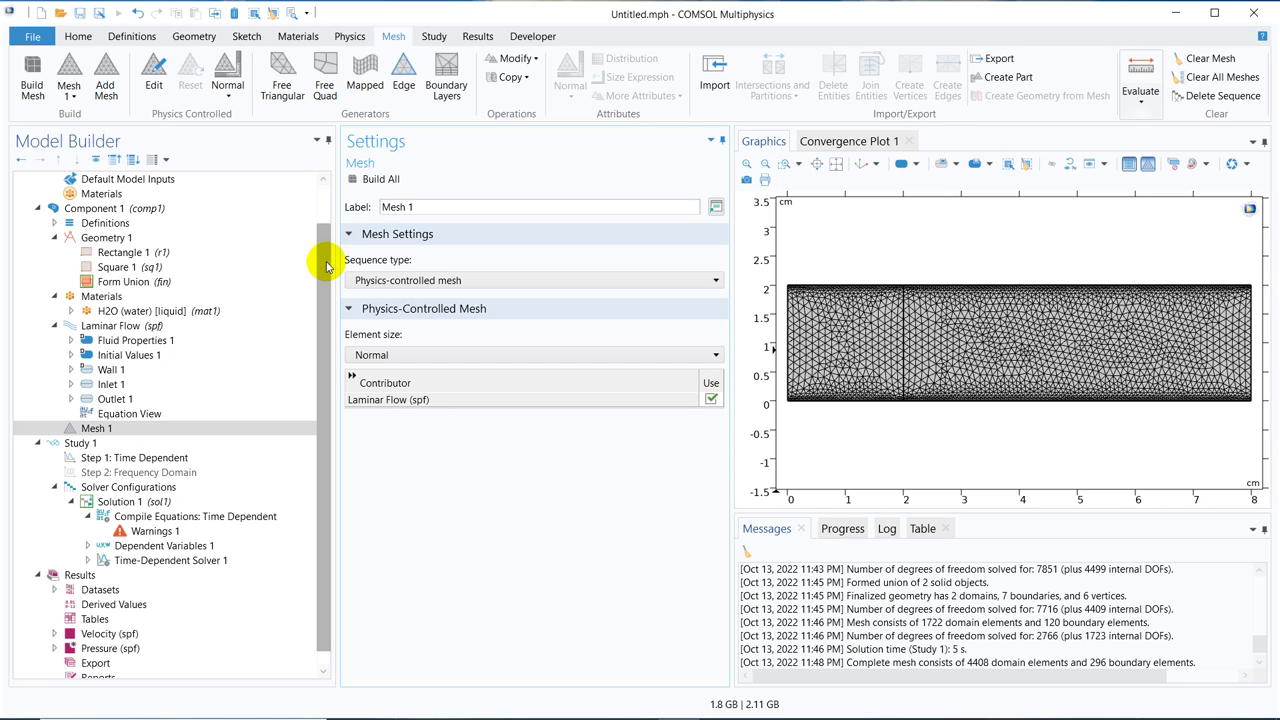
pyautogui.moveTo(325, 262); pyautogui.dragTo(327, 297)
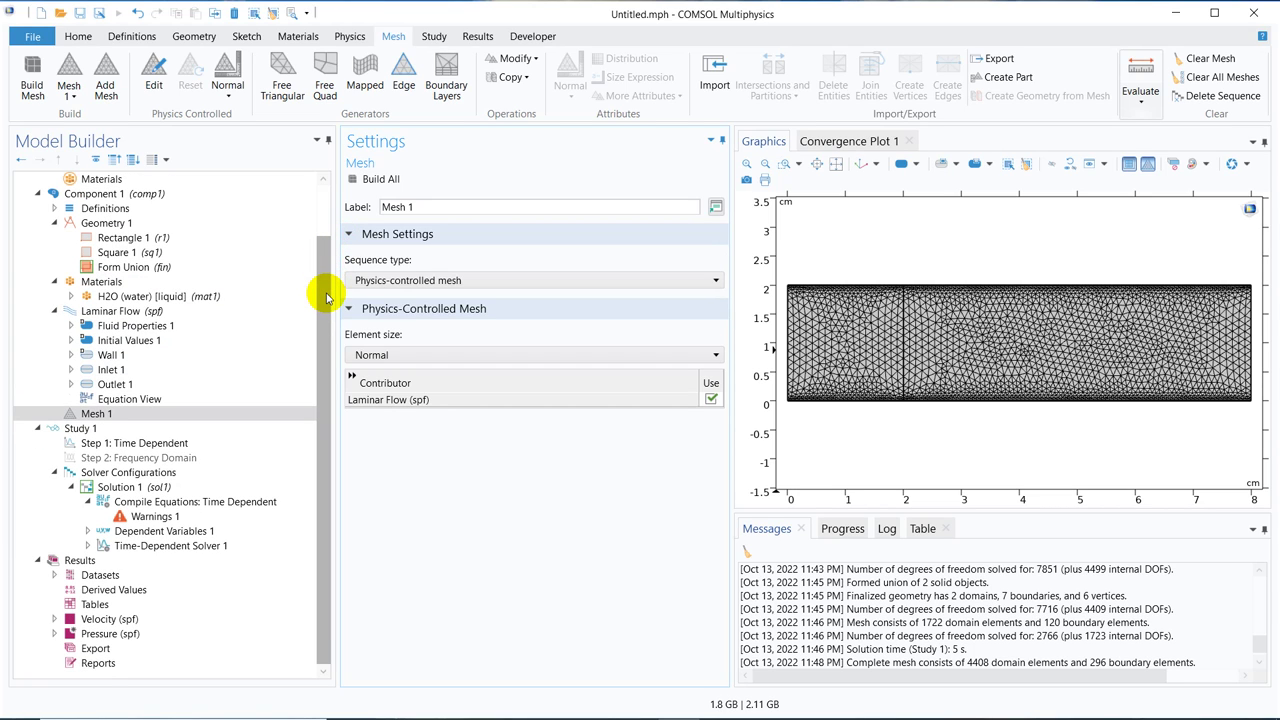
pyautogui.click(143, 382)
pyautogui.click(156, 370)
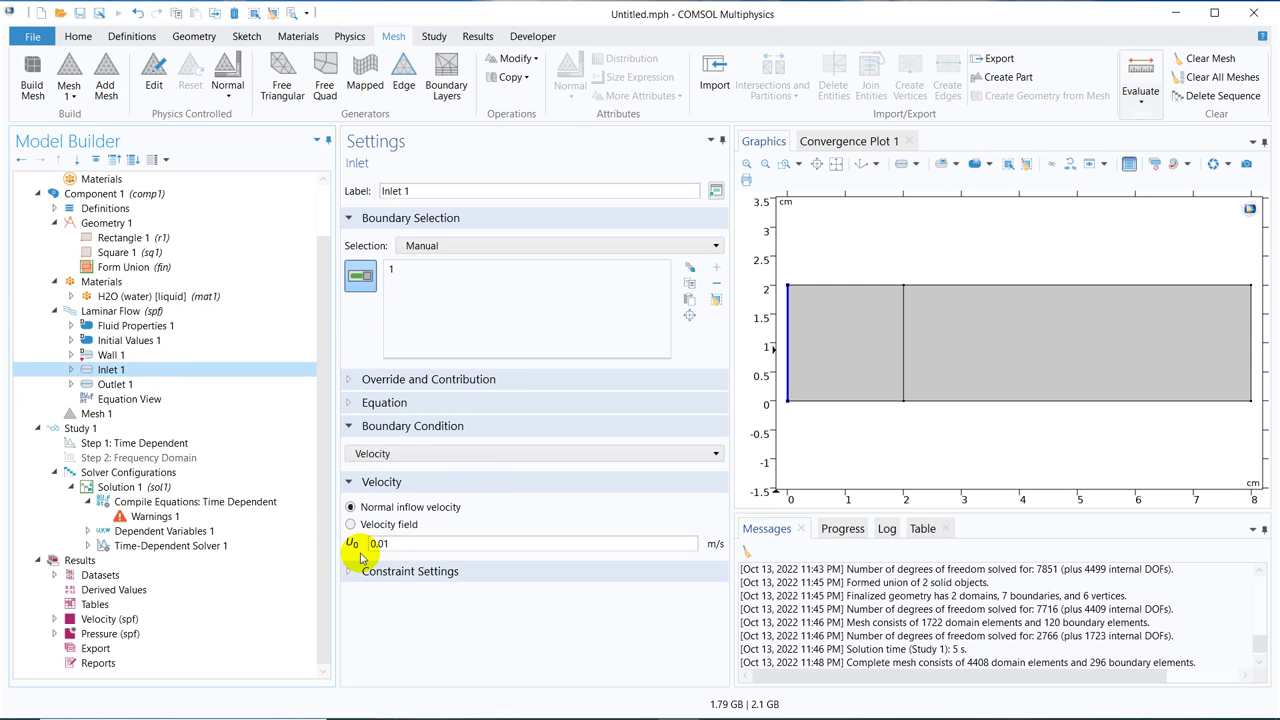
# Give Outlet 1 a Velocity condition with 0.02 m/s normal outflow, then run the Time Dependent study.
pyautogui.click(128, 382)
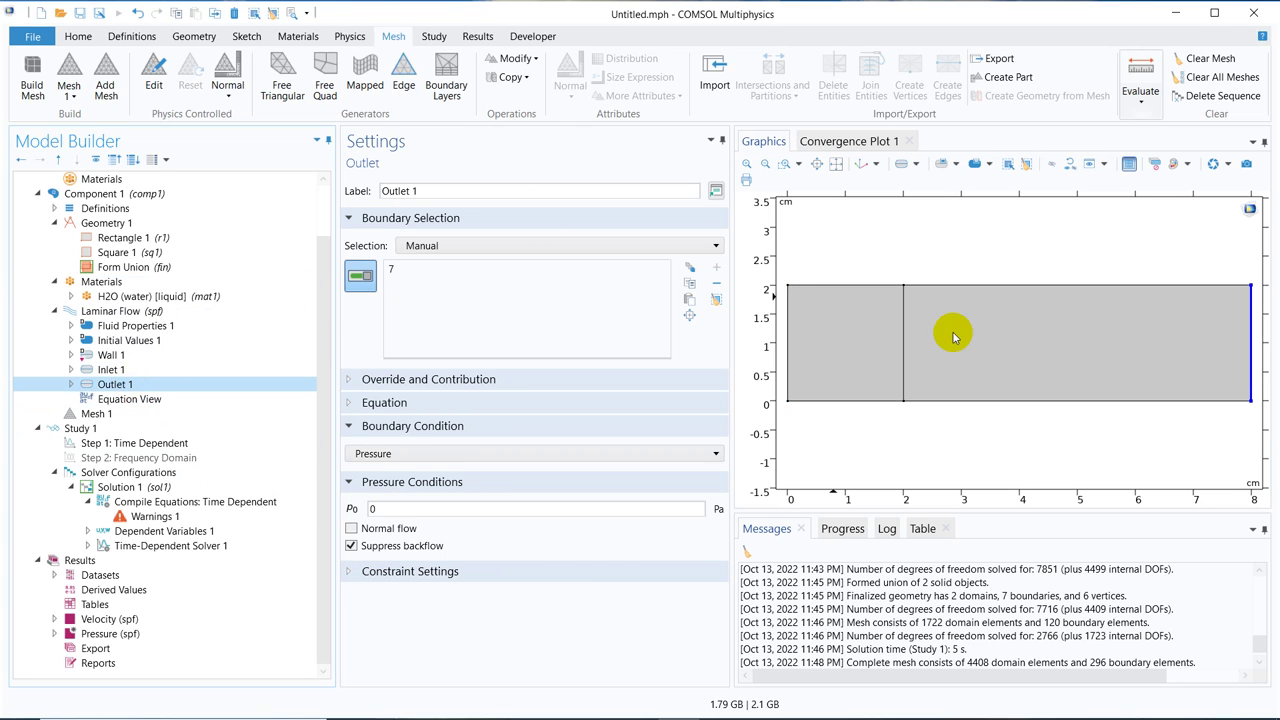
pyautogui.click(428, 455)
pyautogui.click(409, 487)
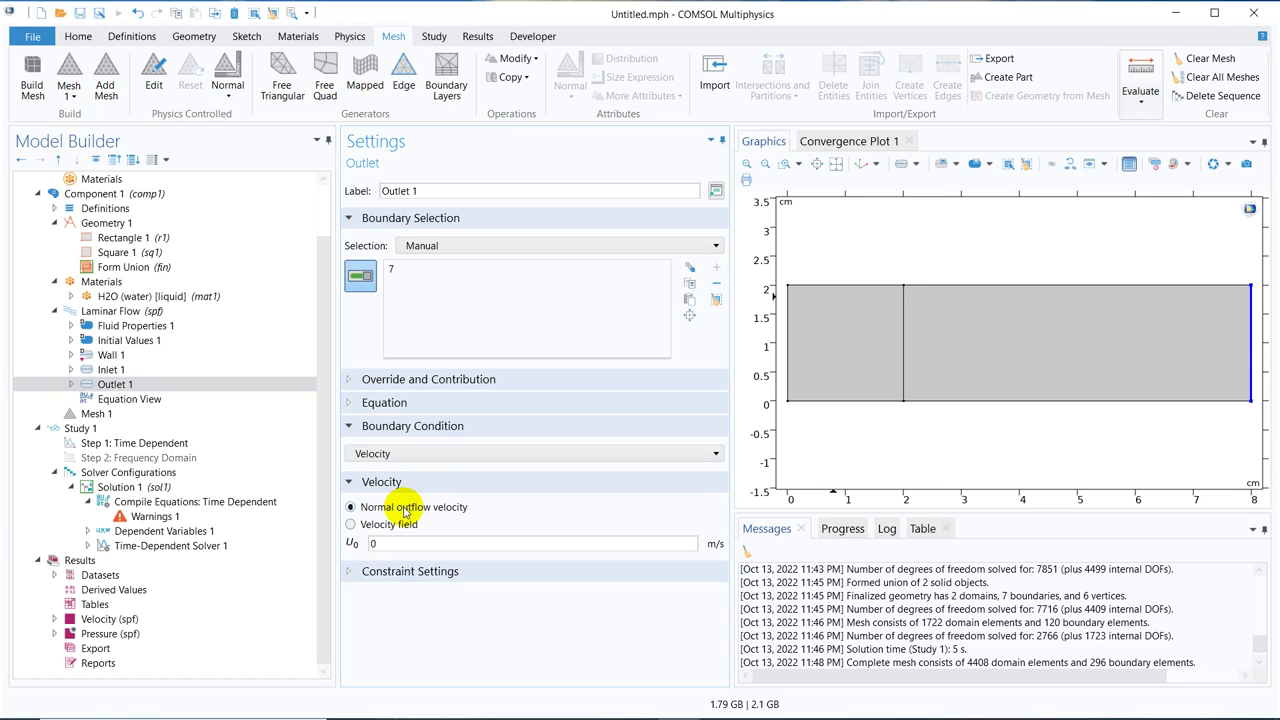
pyautogui.click(396, 542)
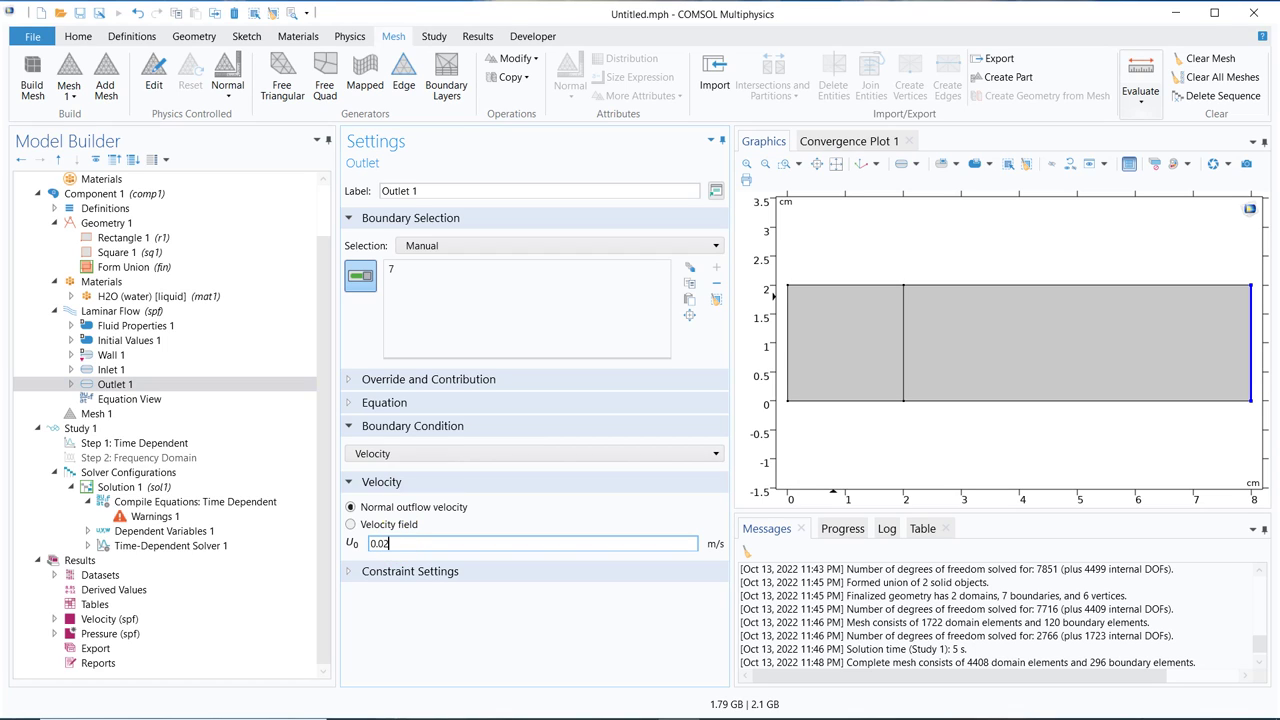
pyautogui.write('0.02')
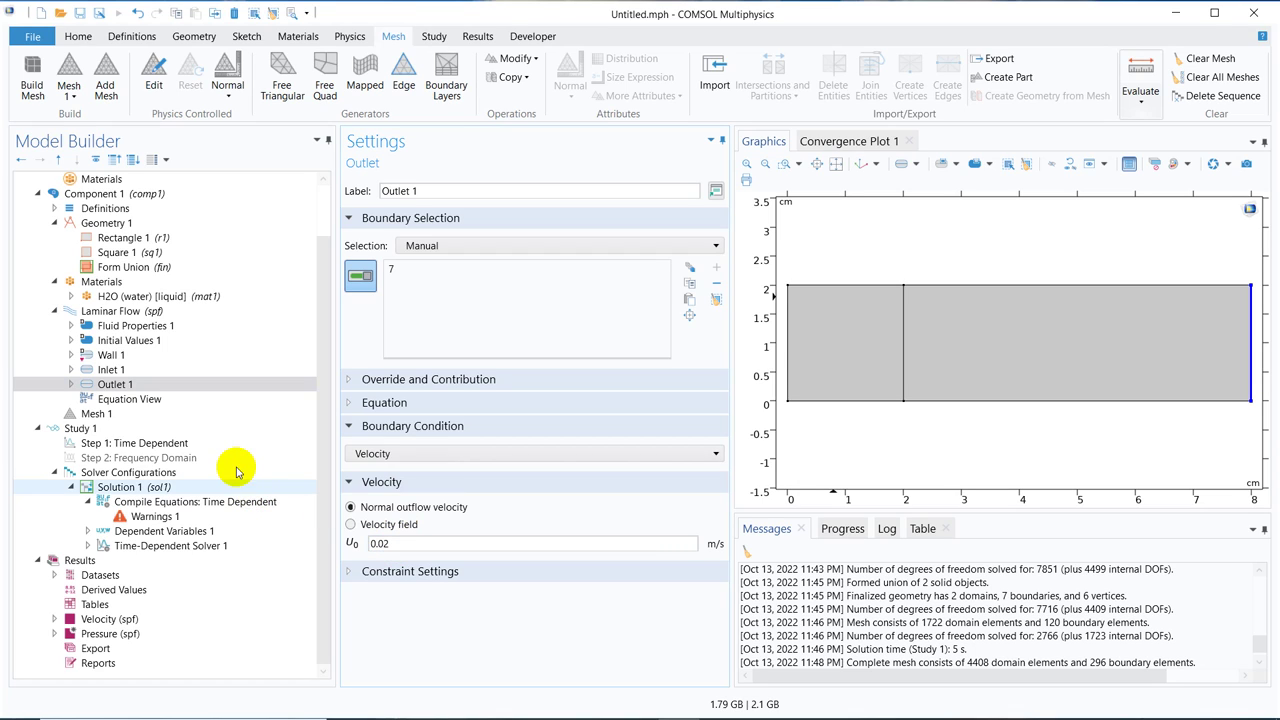
pyautogui.click(223, 443)
pyautogui.click(382, 182)
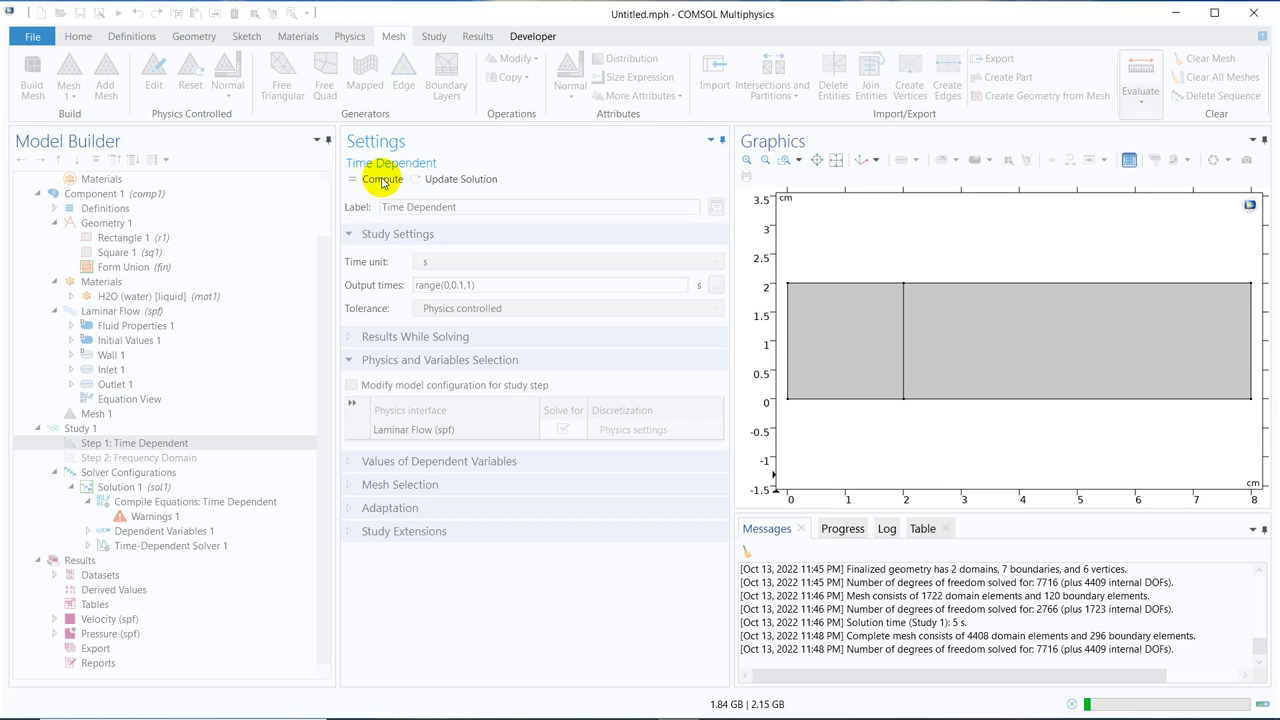
# Check the solver log for the consistent-initial-values failure, dismiss the error, and return to Inlet 1.
pyautogui.click(886, 529)
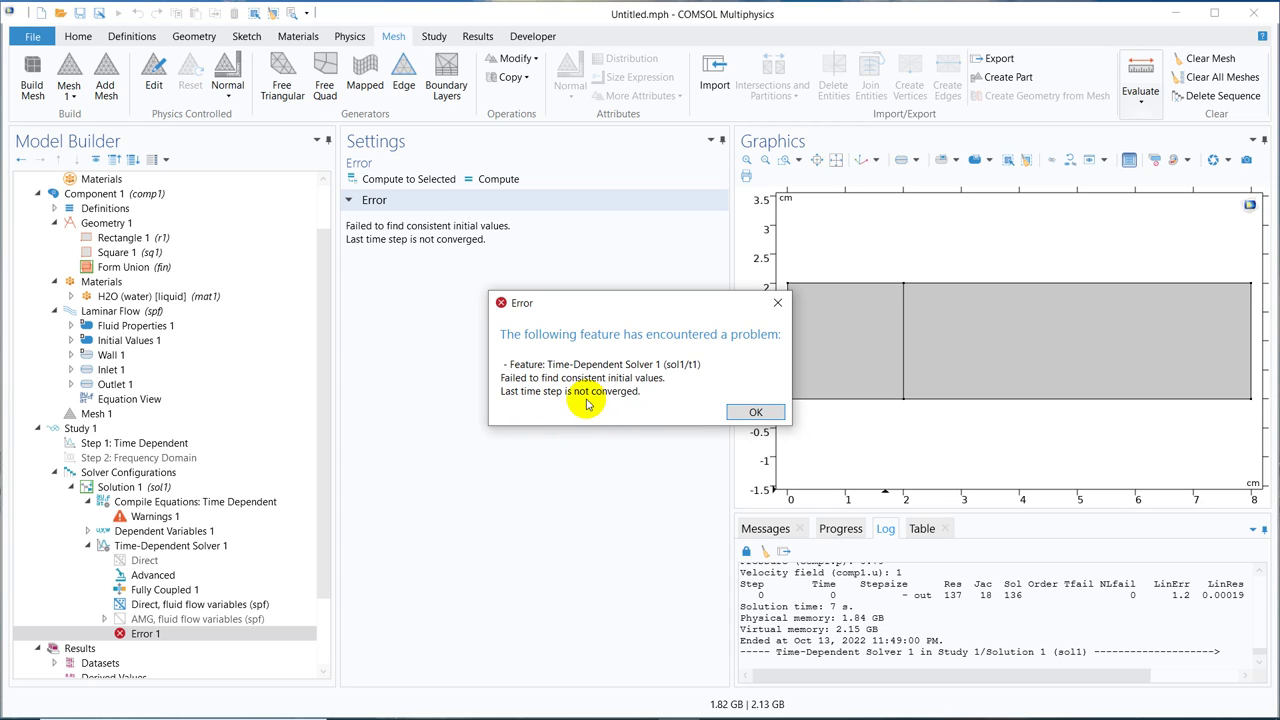
pyautogui.click(777, 302)
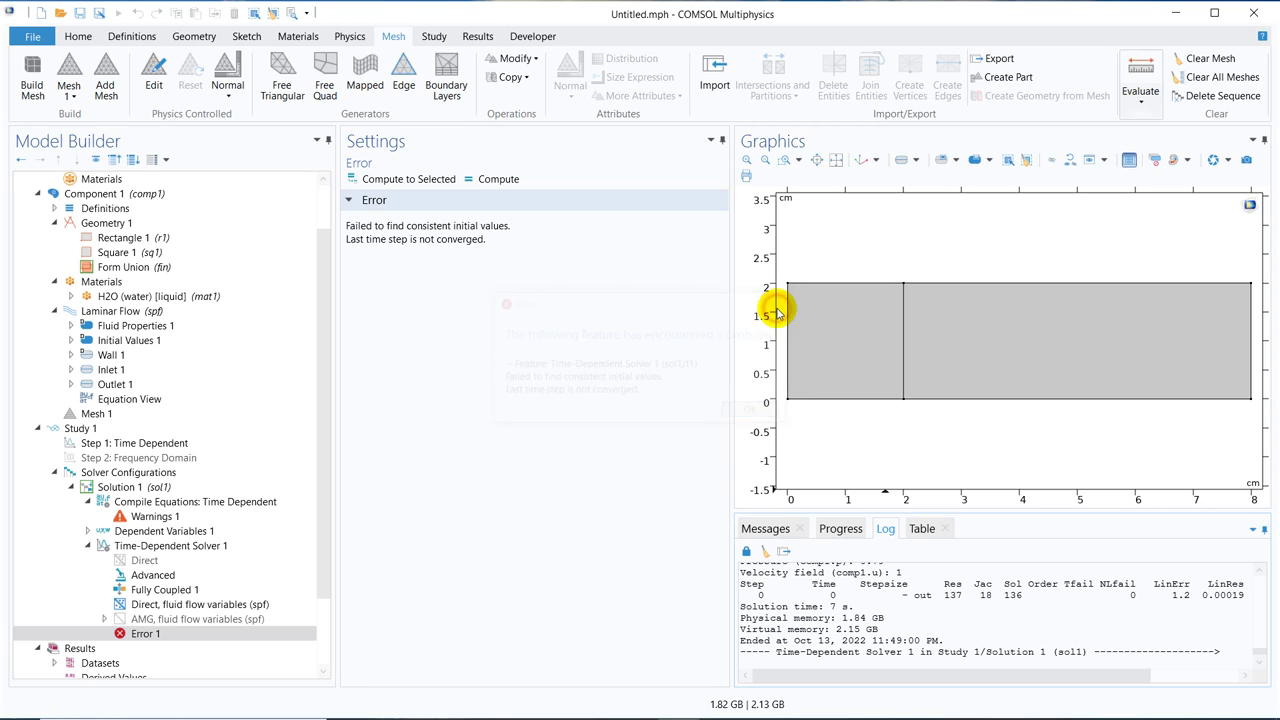
pyautogui.click(153, 369)
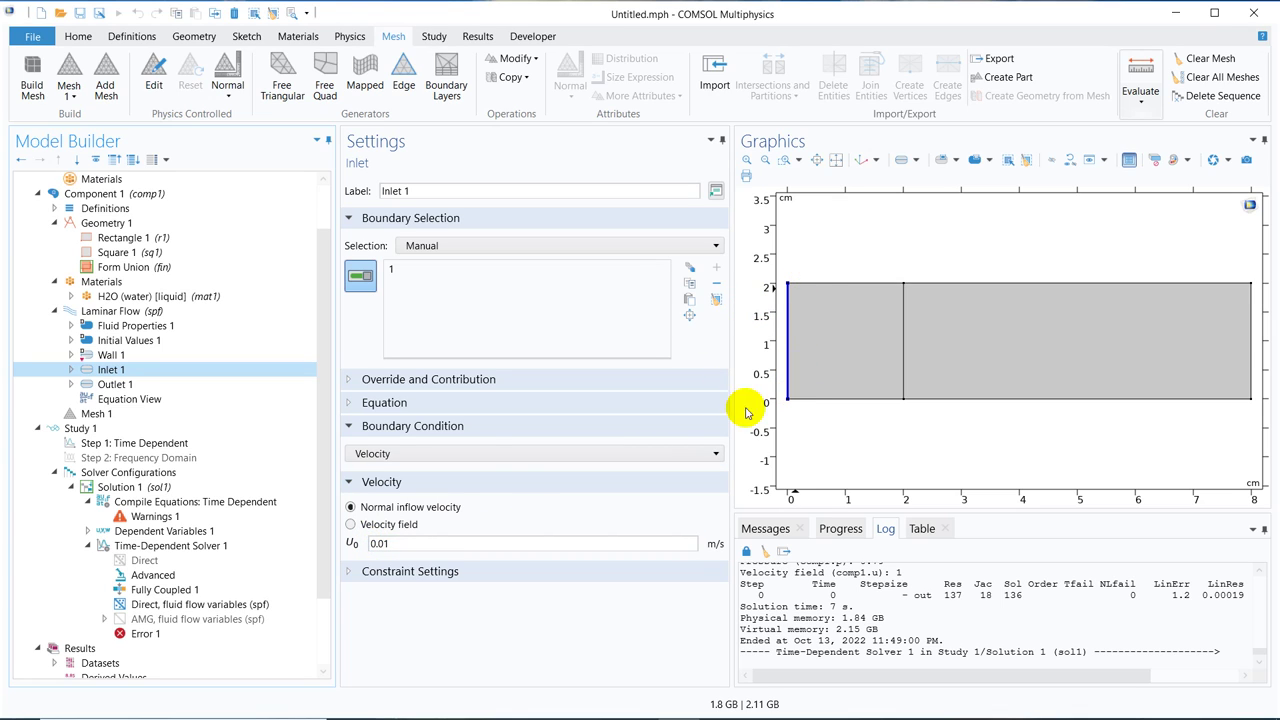
# Review the inlet velocity and the outlet's 0.02 m/s normal outflow value on boundary 7.
pyautogui.click(378, 543)
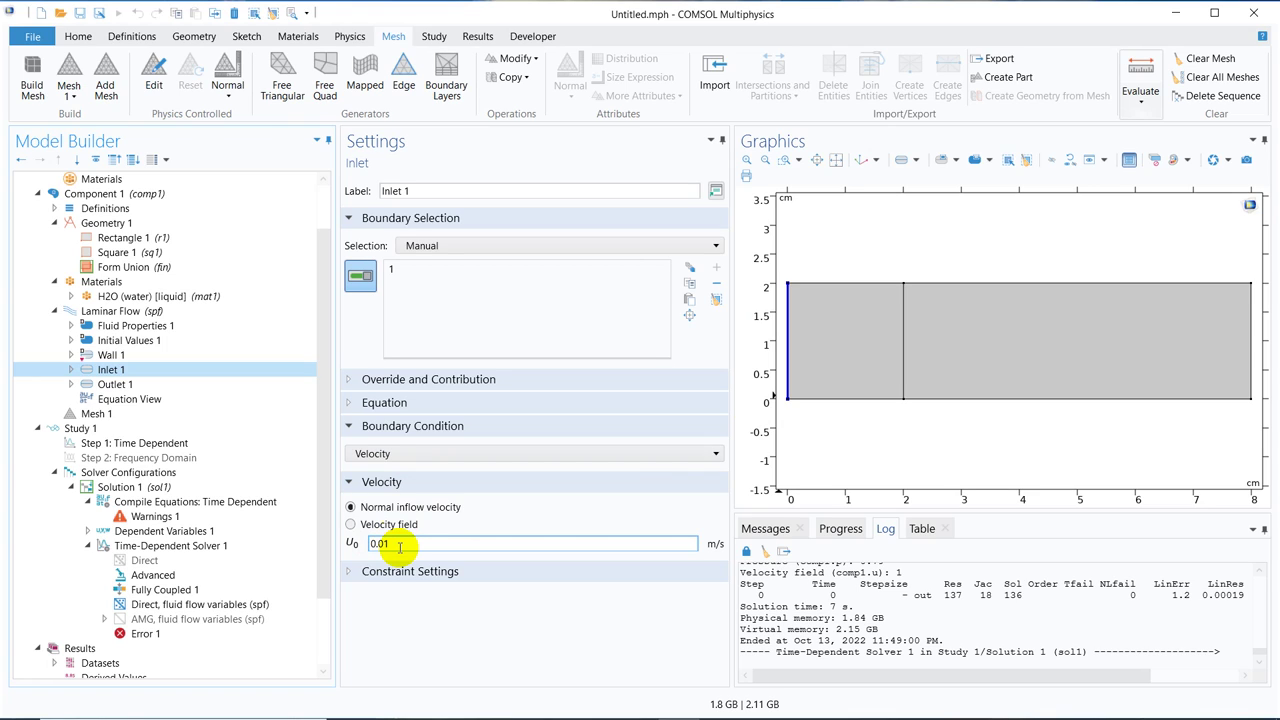
pyautogui.click(157, 386)
pyautogui.click(385, 543)
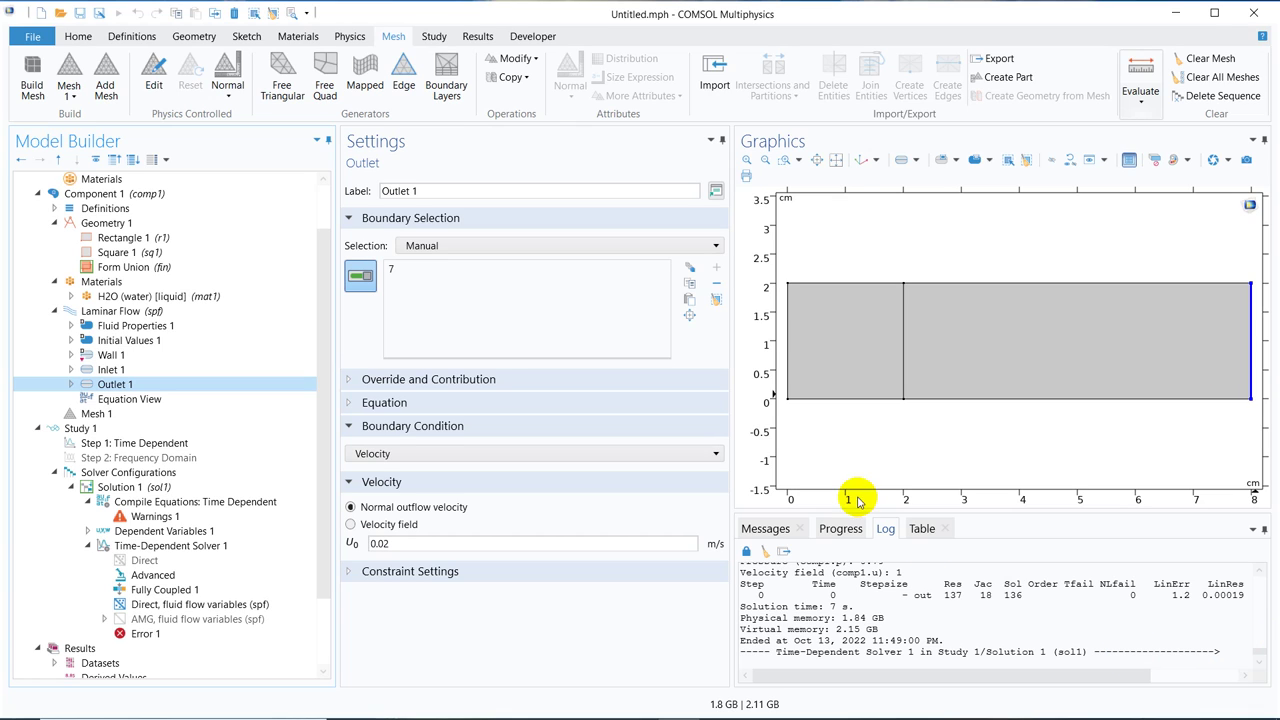
# Show Inlet 1's 0.01 m/s inflow, glance at the PowerPoint common-errors slide, and return.
pyautogui.click(134, 370)
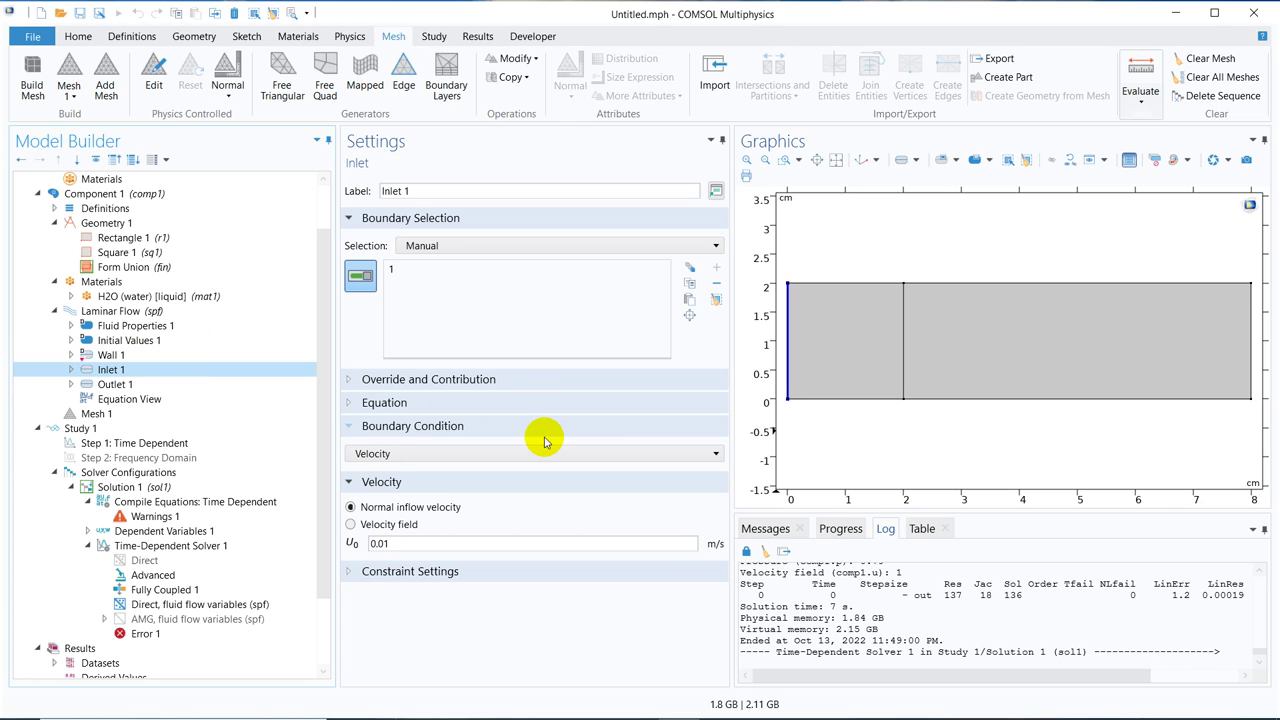
pyautogui.moveTo(575, 712)
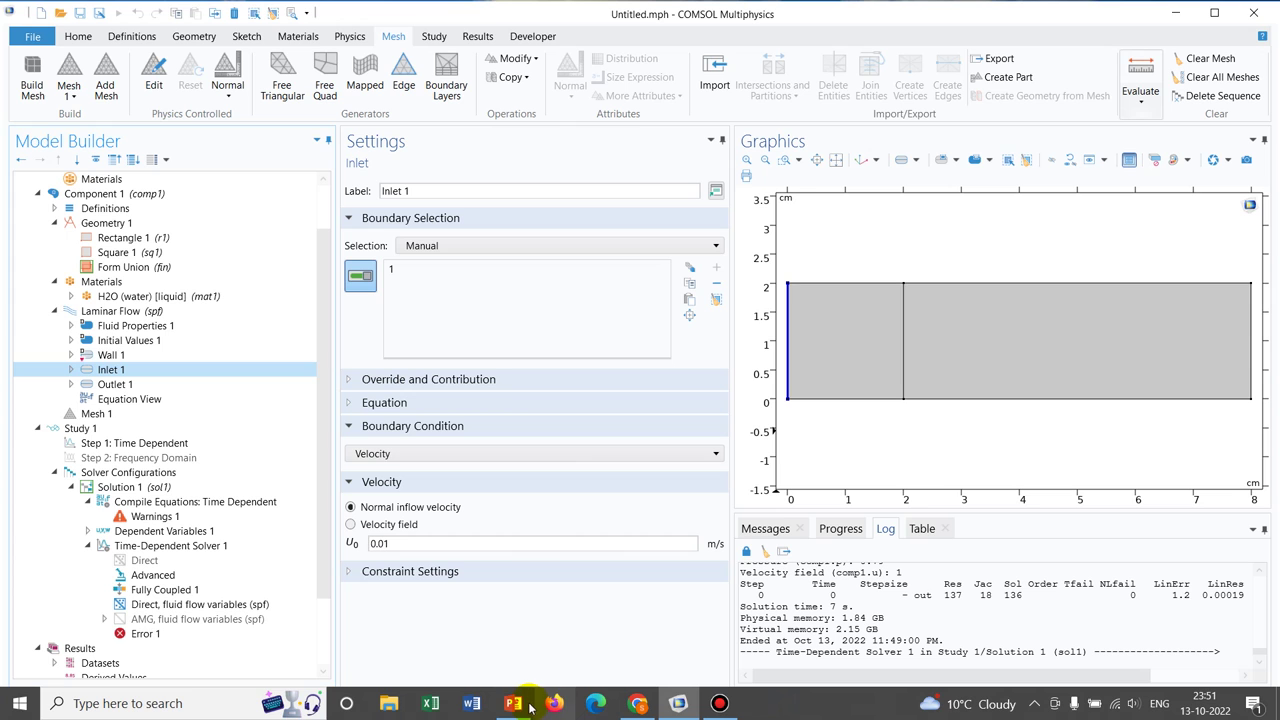
pyautogui.moveTo(513, 703)
pyautogui.click(543, 603)
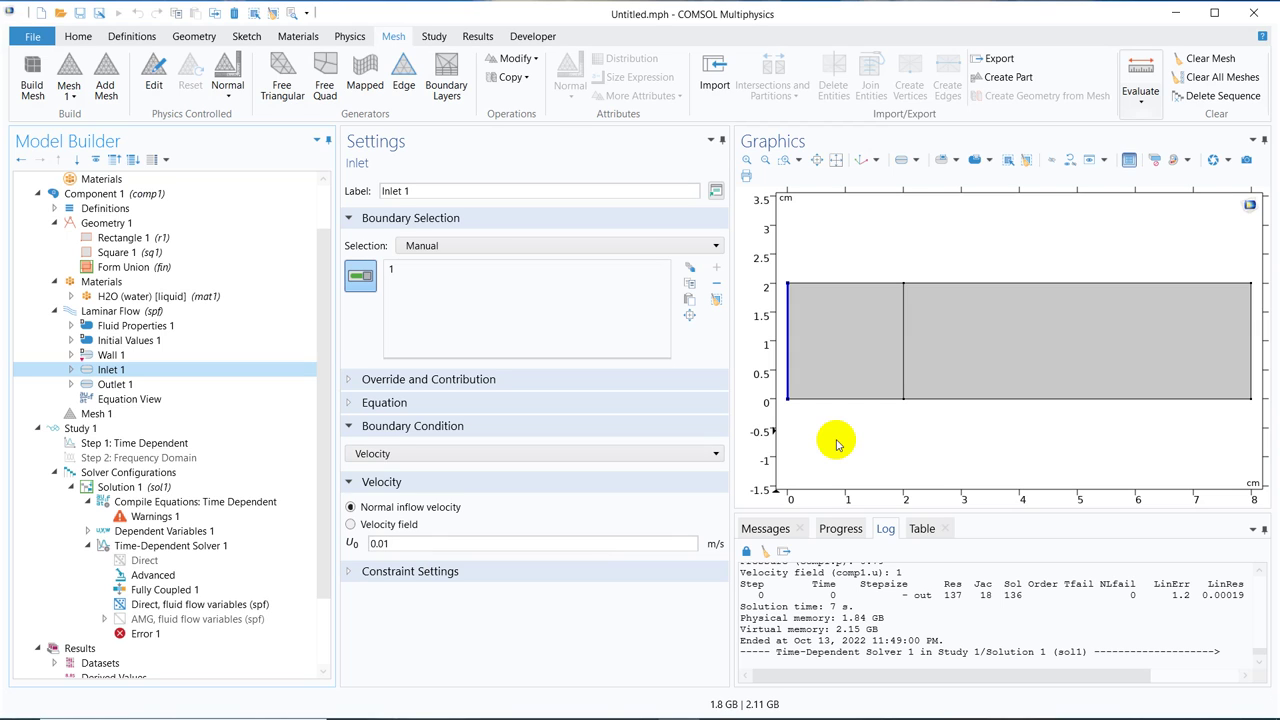
pyautogui.click(204, 448)
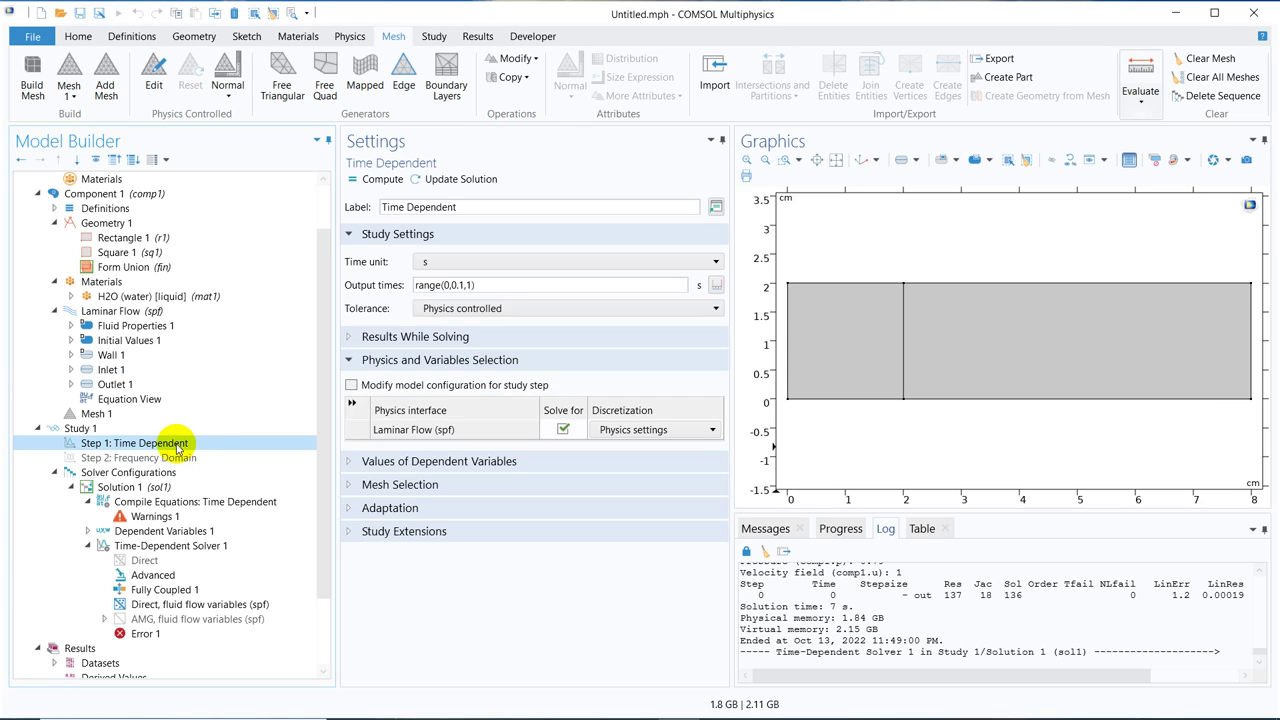
# Delete the Frequency Domain and Time Dependent steps from Study 1.
pyautogui.rightClick(199, 447)
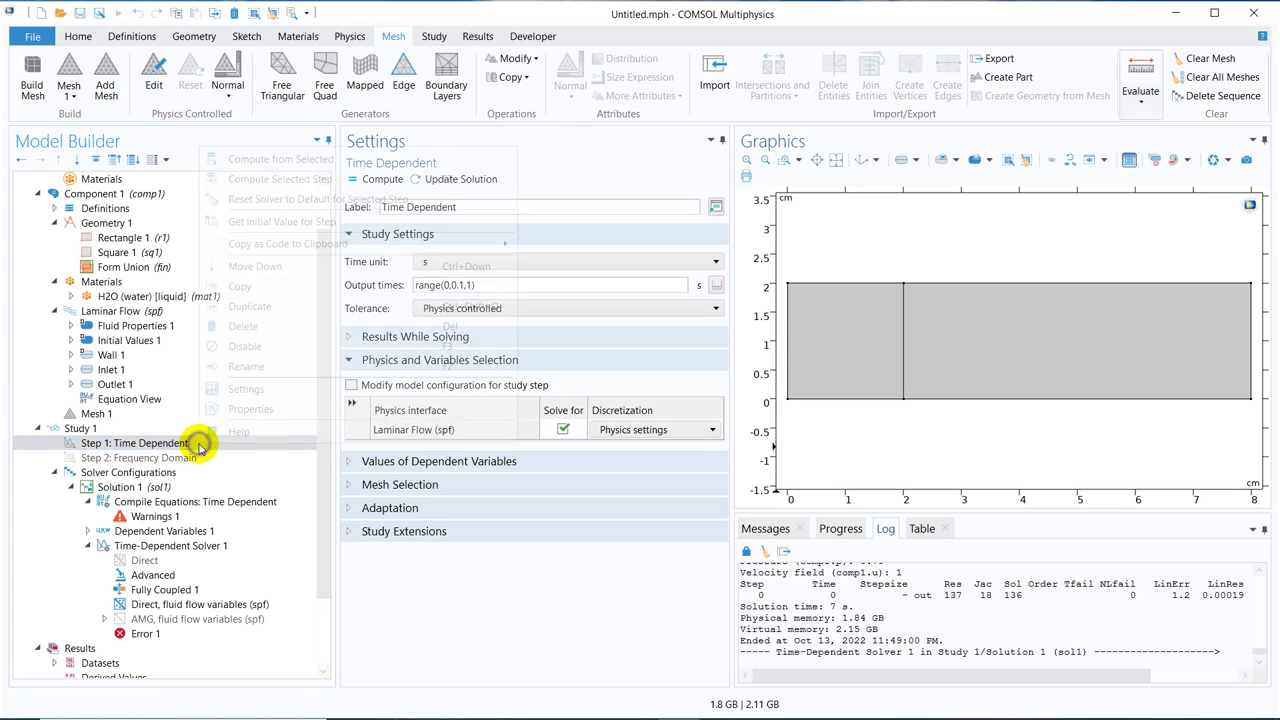
pyautogui.click(172, 465)
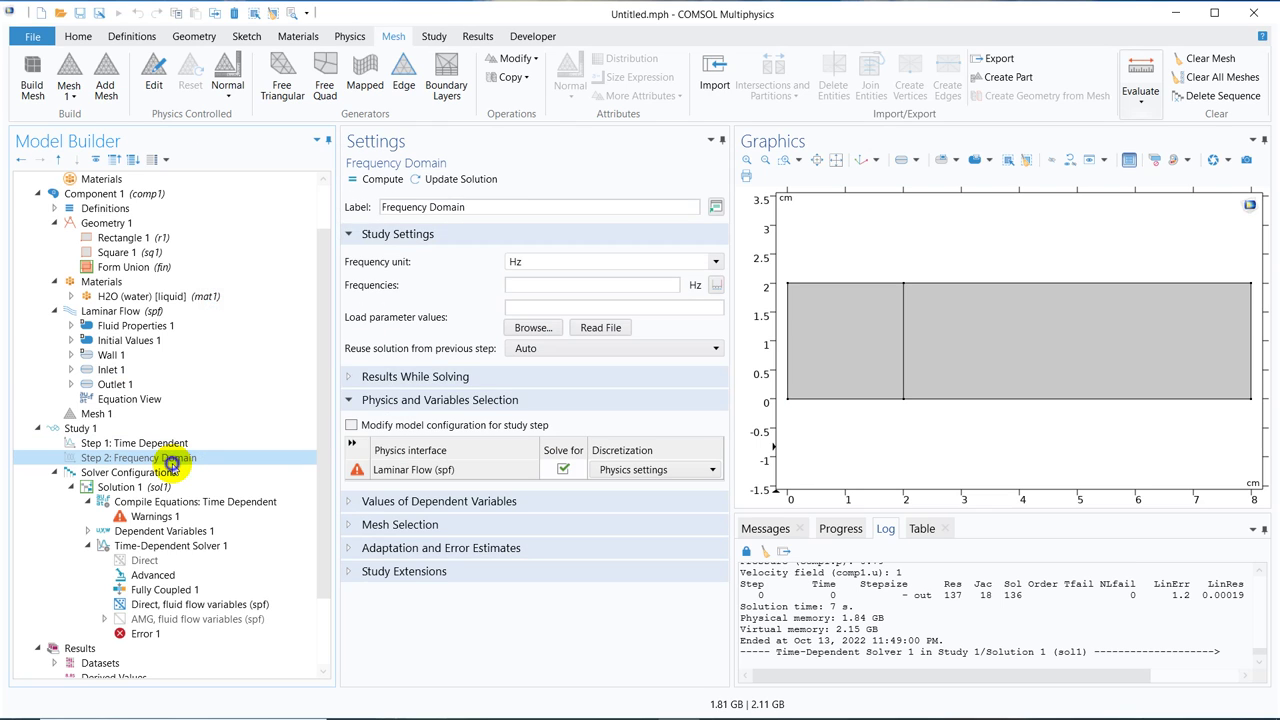
pyautogui.rightClick(172, 462)
pyautogui.click(281, 347)
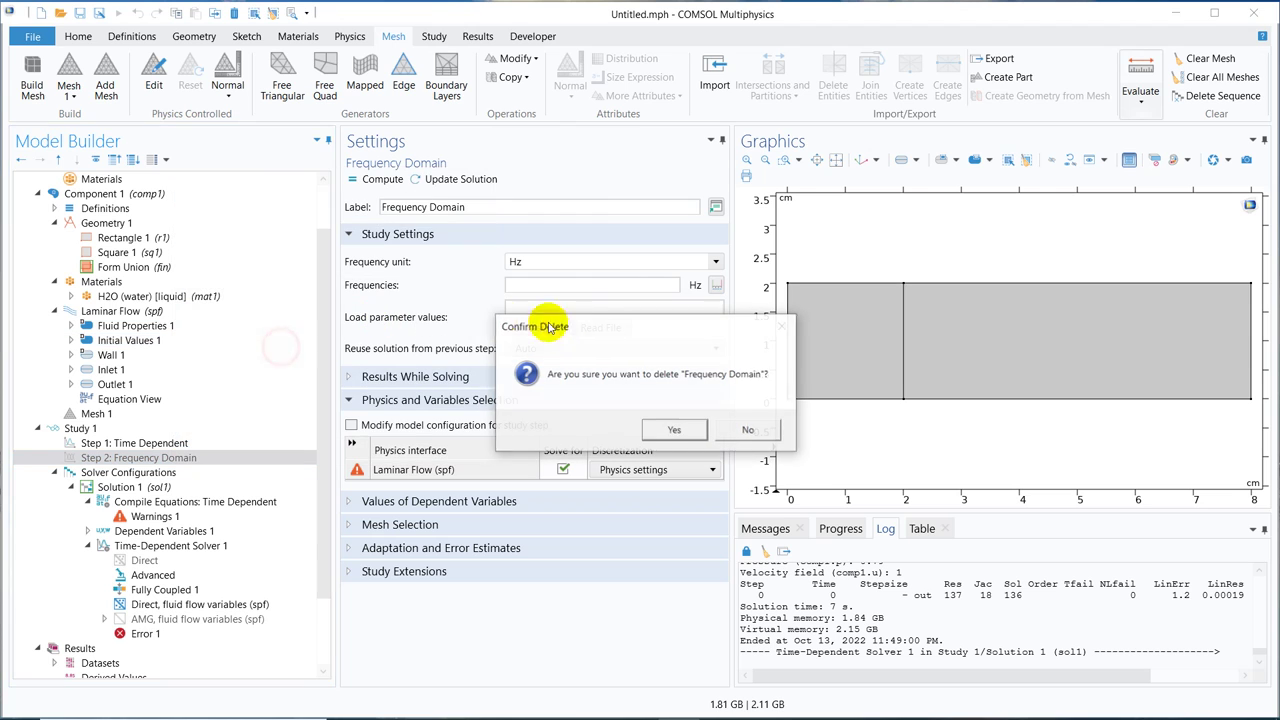
pyautogui.click(683, 430)
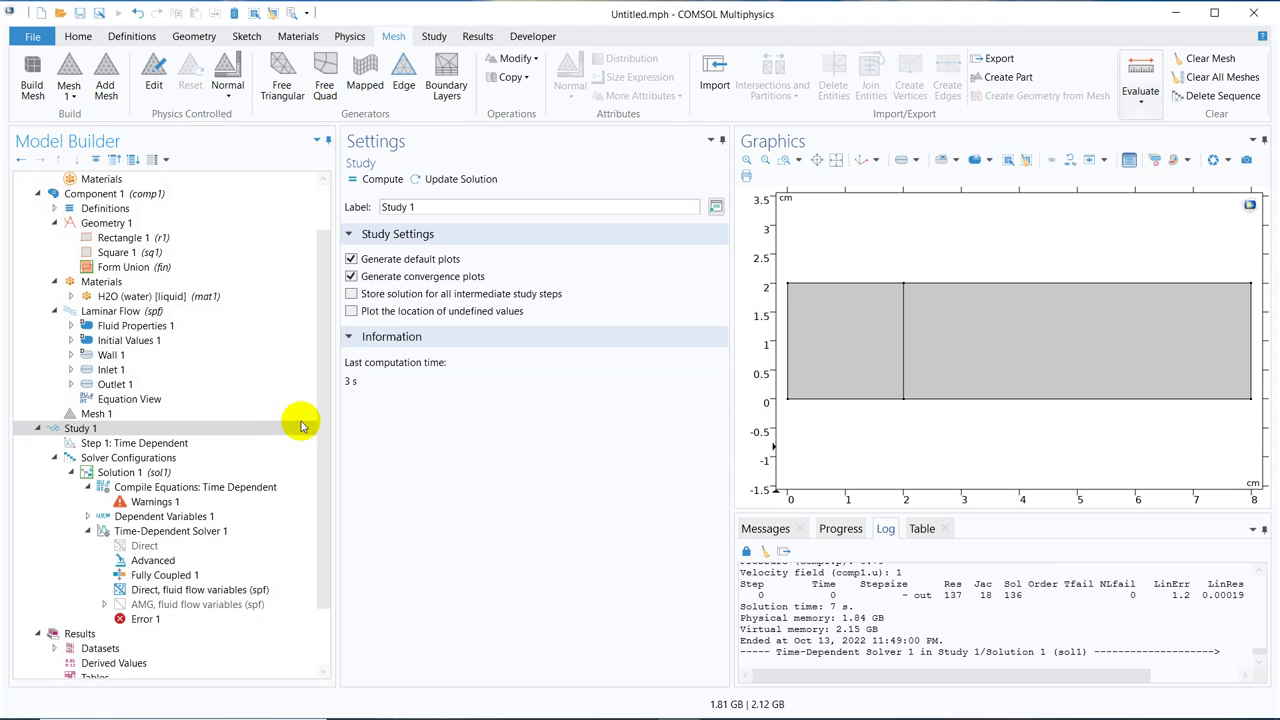
pyautogui.click(160, 443)
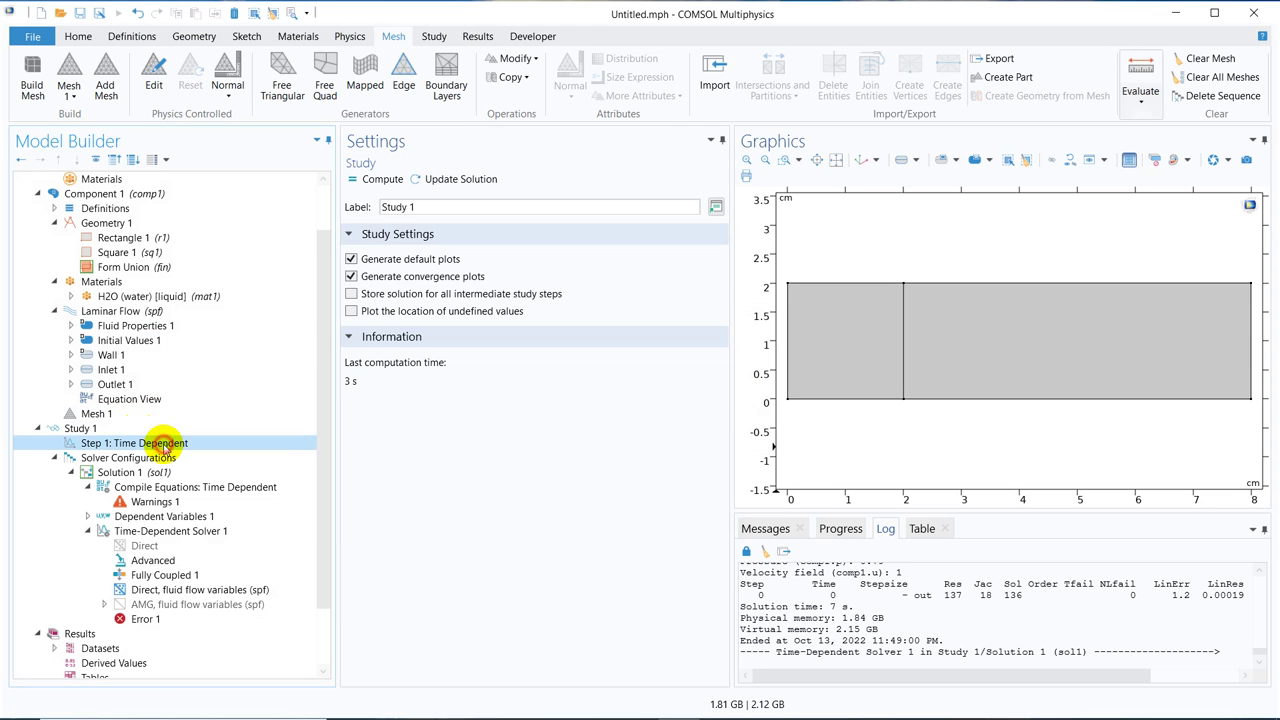
pyautogui.rightClick(160, 443)
pyautogui.click(244, 586)
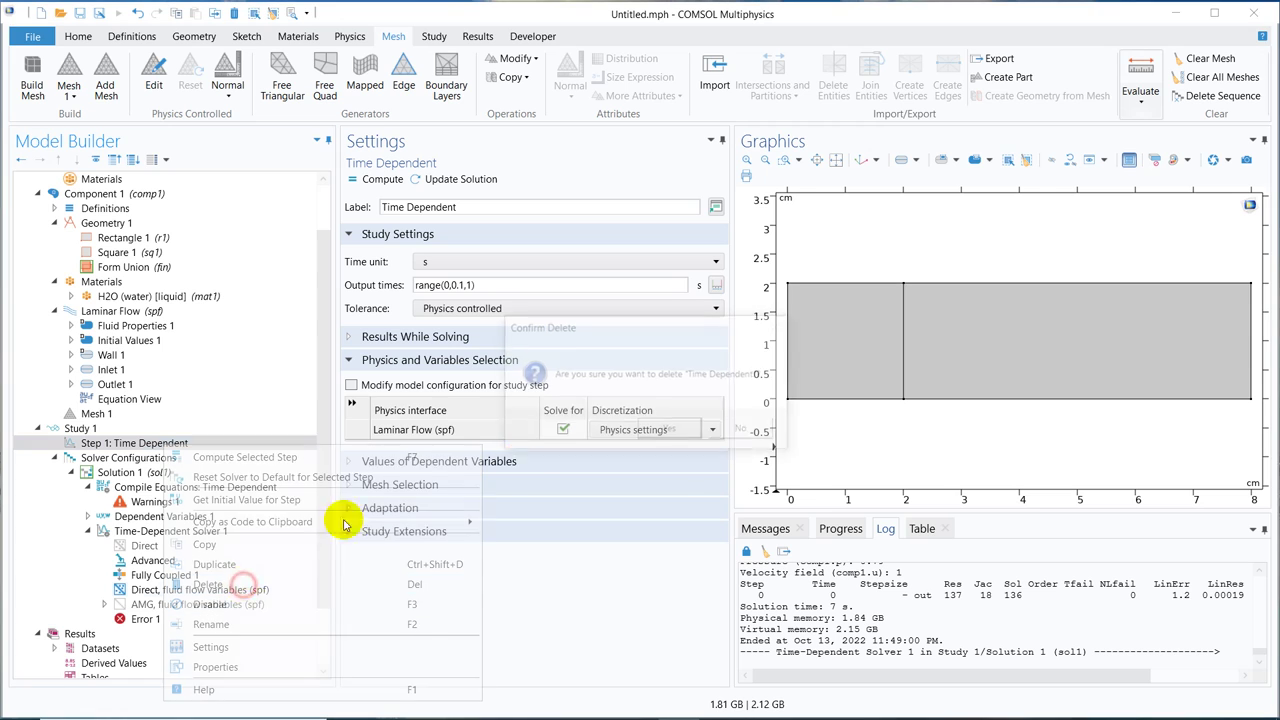
pyautogui.click(678, 431)
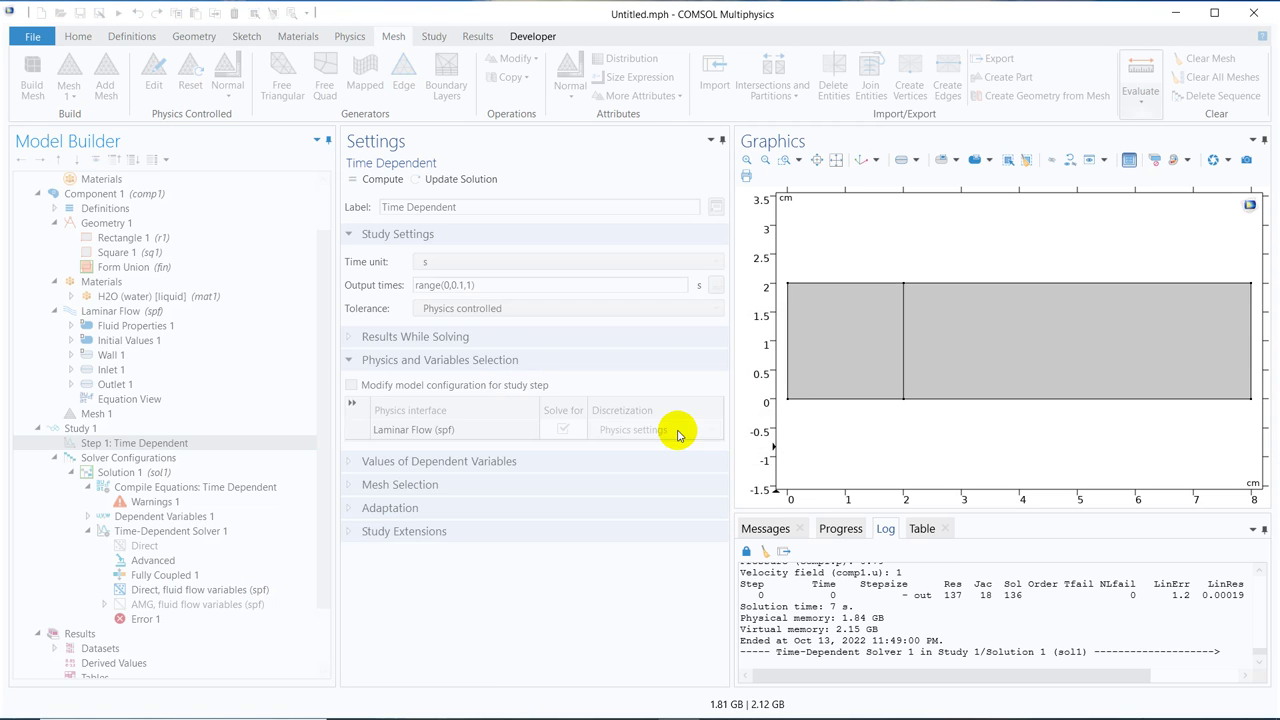
# Delete all solver configurations along with the study's associated results.
pyautogui.click(186, 449)
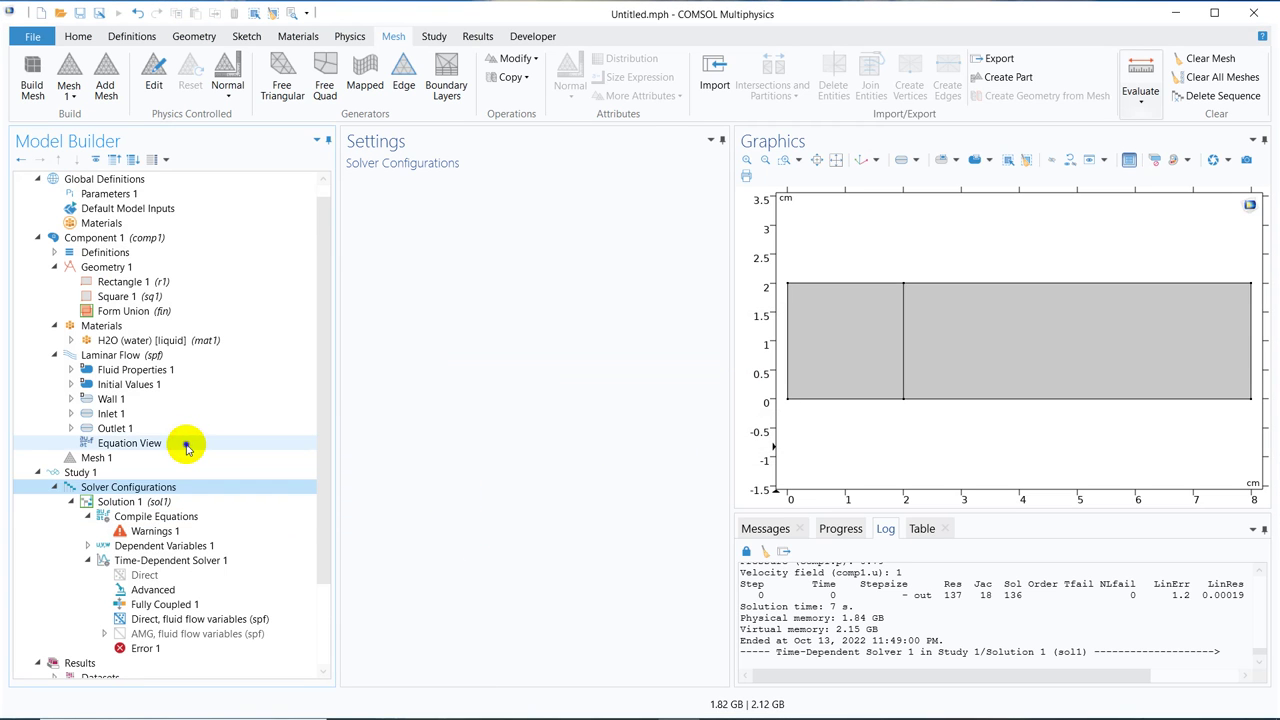
pyautogui.click(180, 443)
pyautogui.click(165, 487)
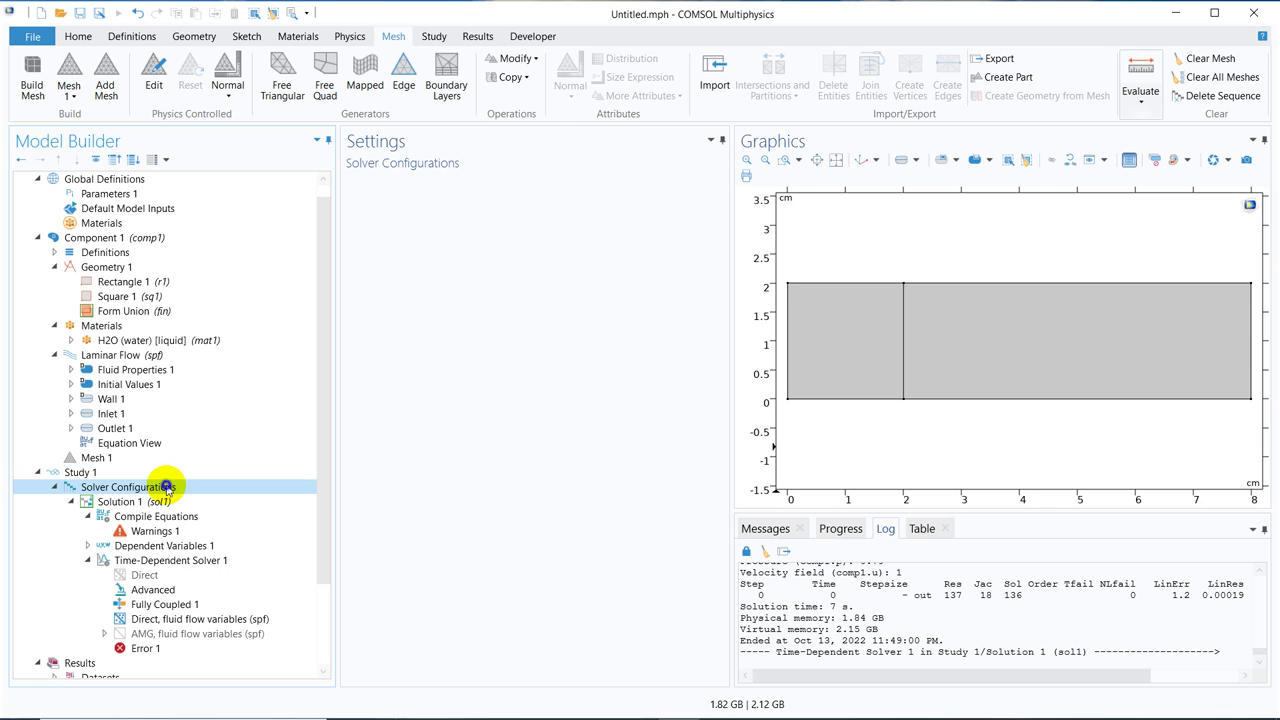
pyautogui.rightClick(165, 487)
pyautogui.click(249, 562)
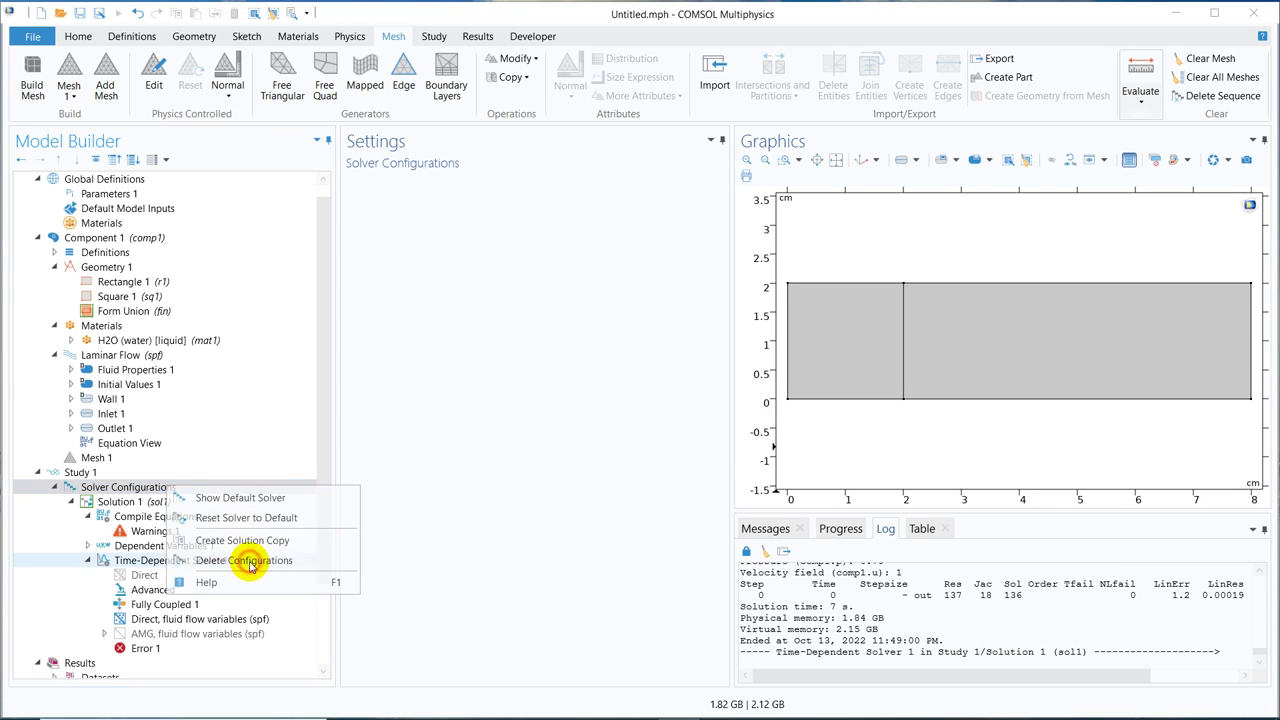
pyautogui.click(648, 429)
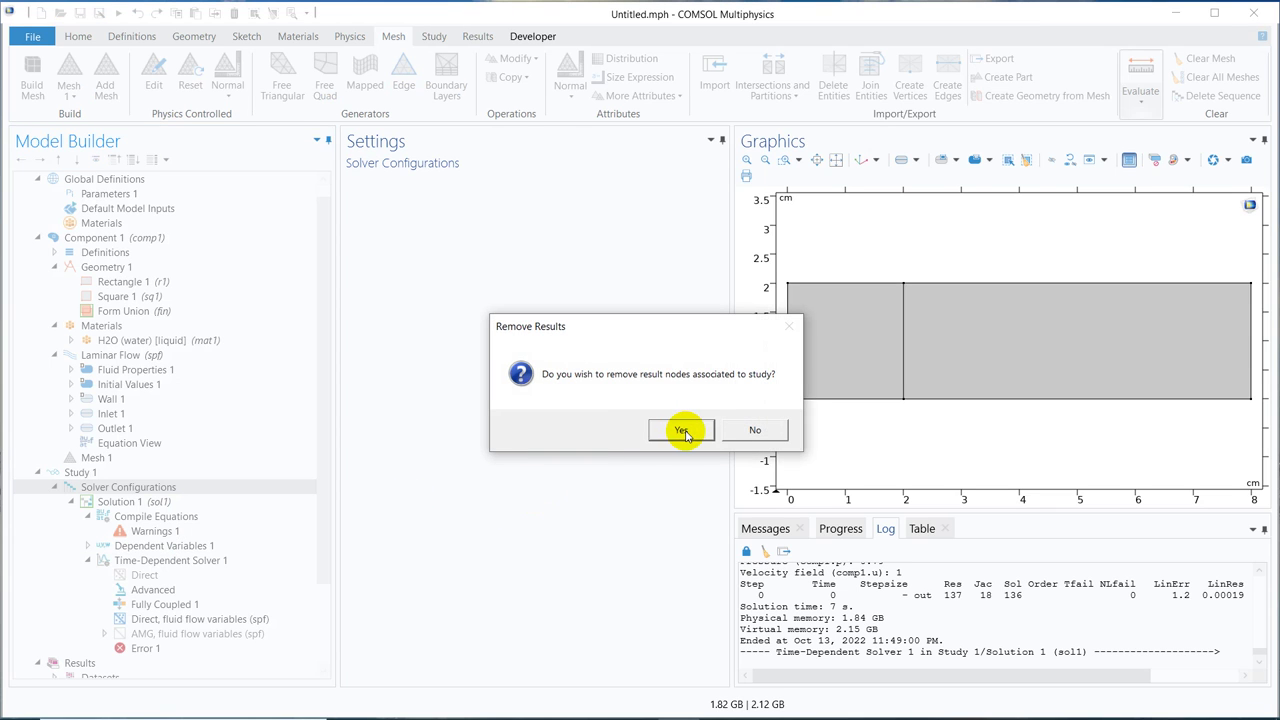
pyautogui.click(686, 430)
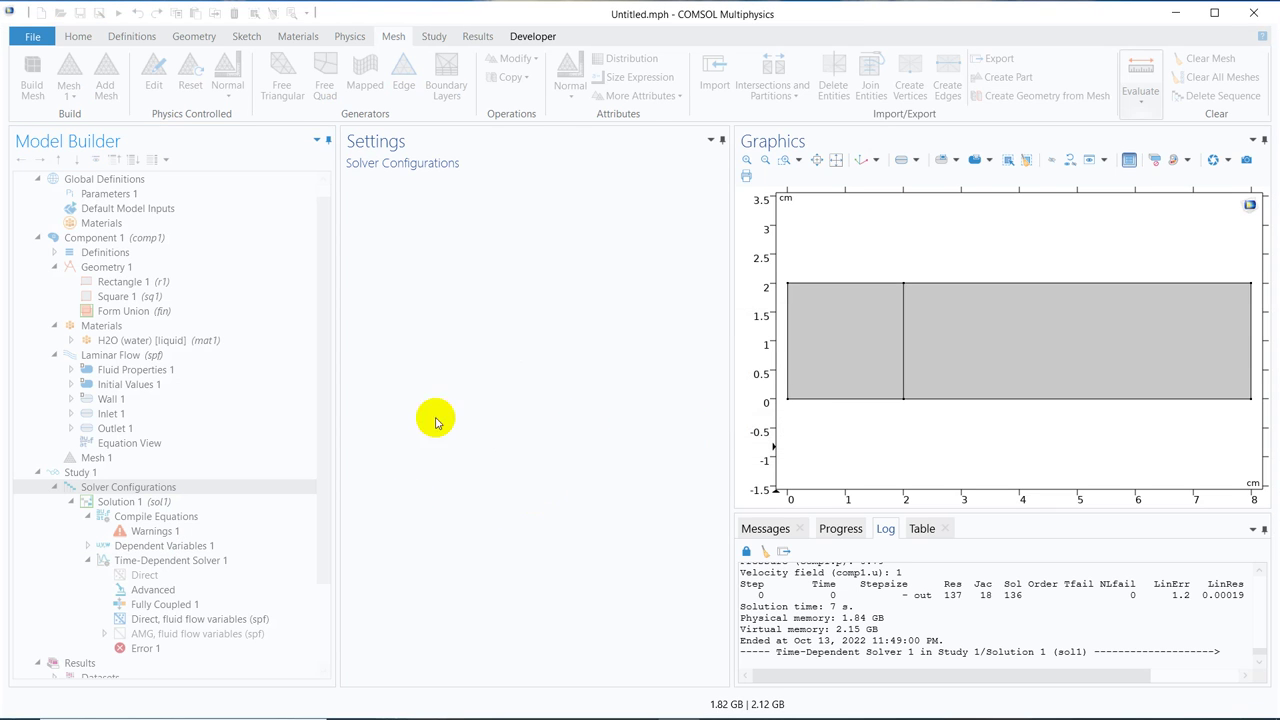
pyautogui.click(115, 487)
# Add a single Frequency Domain step to Study 1 and compute, producing the empty-sweep error.
pyautogui.rightClick(115, 487)
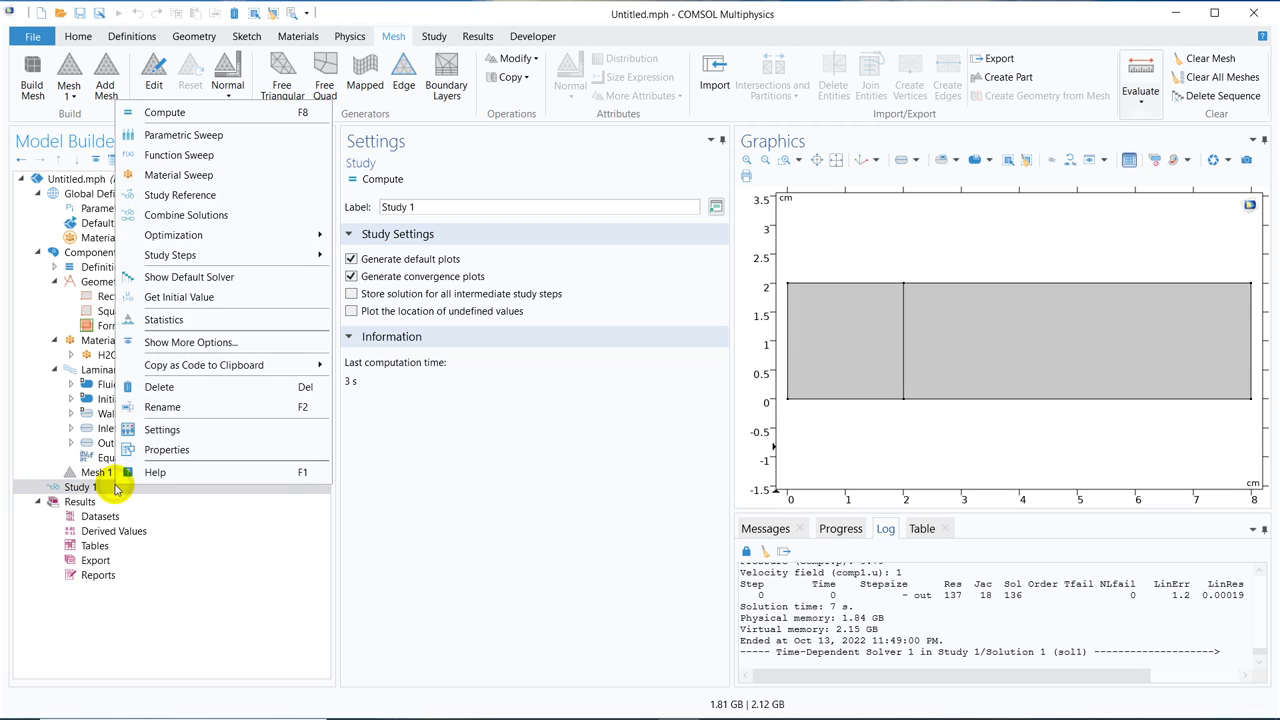
pyautogui.moveTo(313, 257)
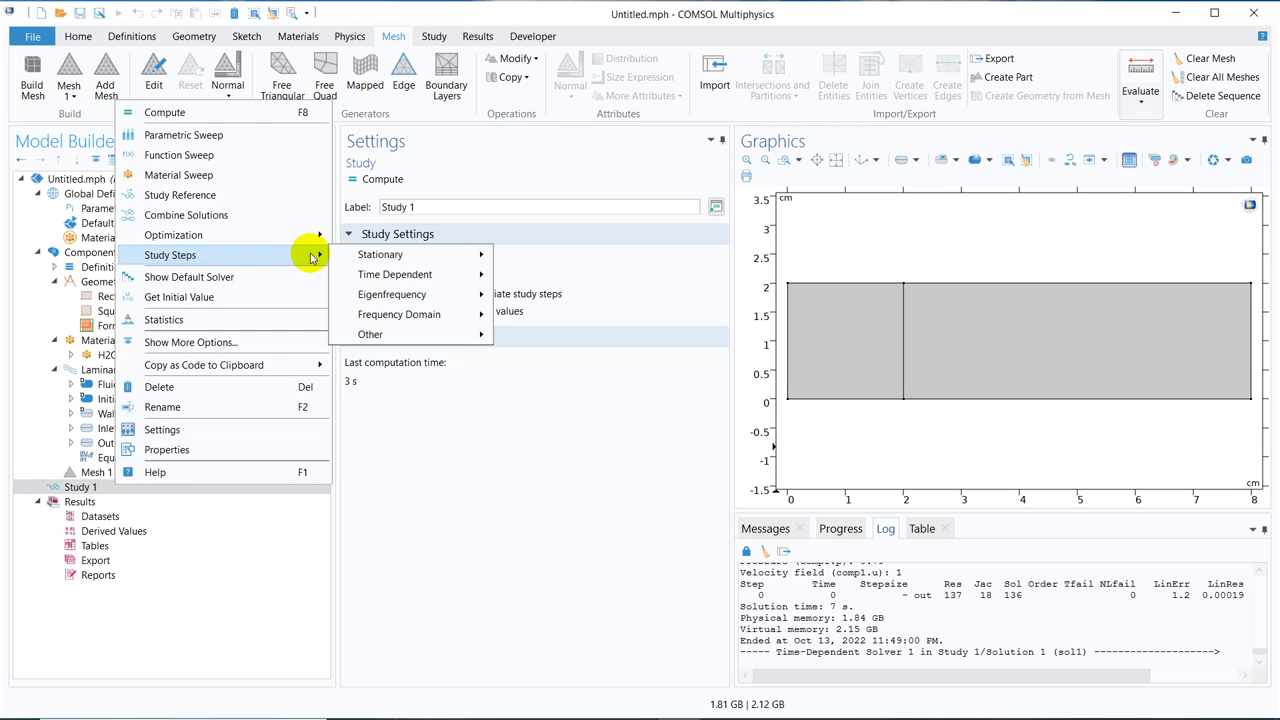
pyautogui.moveTo(437, 317)
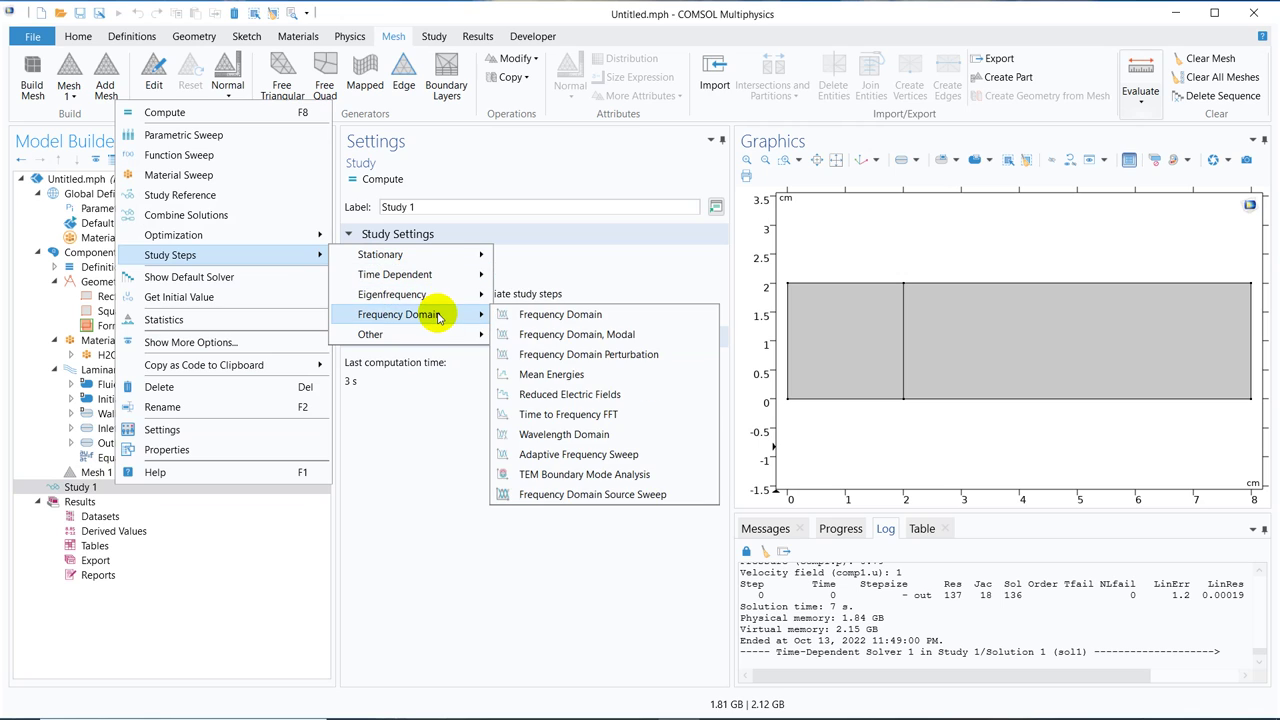
pyautogui.click(561, 322)
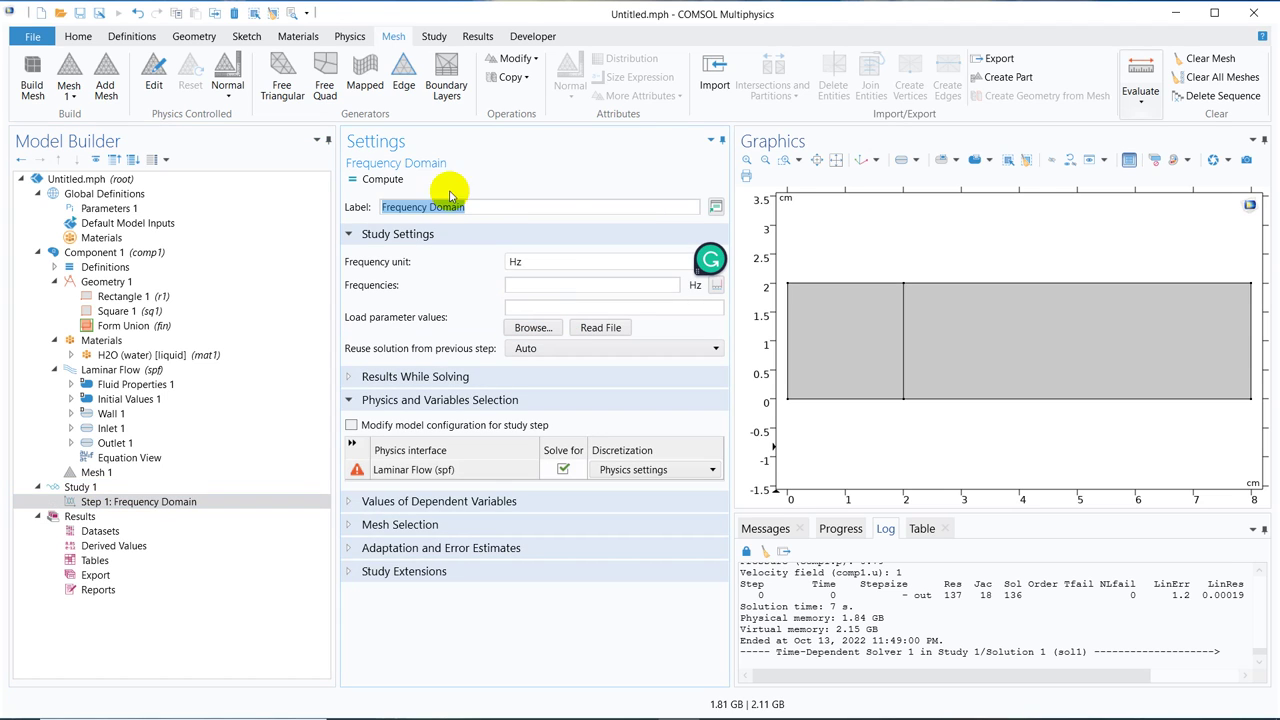
pyautogui.click(382, 178)
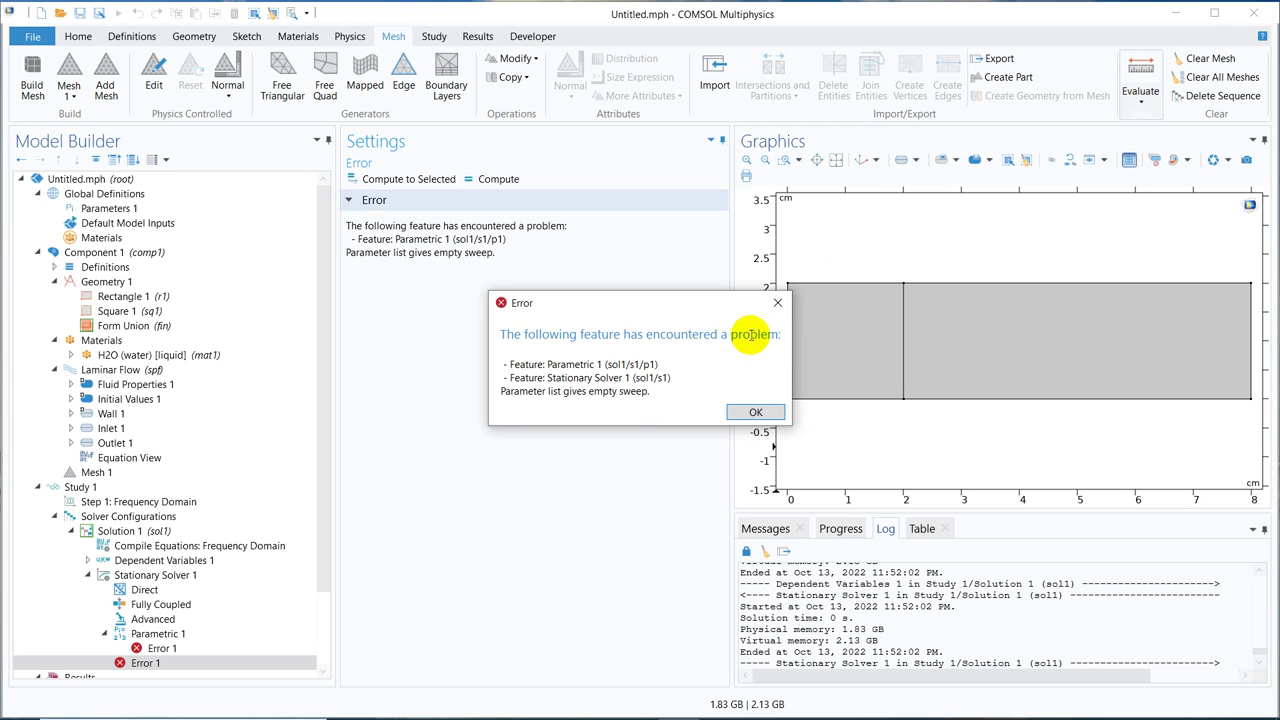
# Dismiss the empty-sweep error and inspect Dependent Variables 1 and the Fully Coupled Direct solver.
pyautogui.click(779, 309)
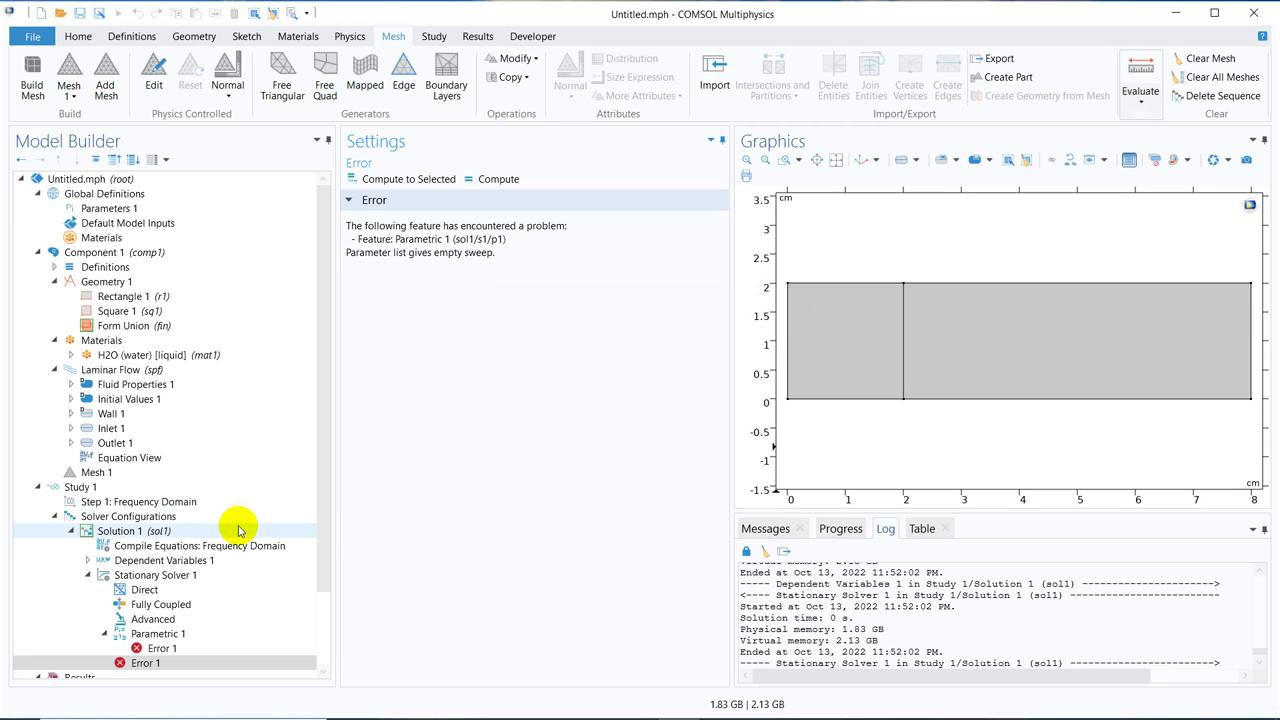
pyautogui.click(204, 565)
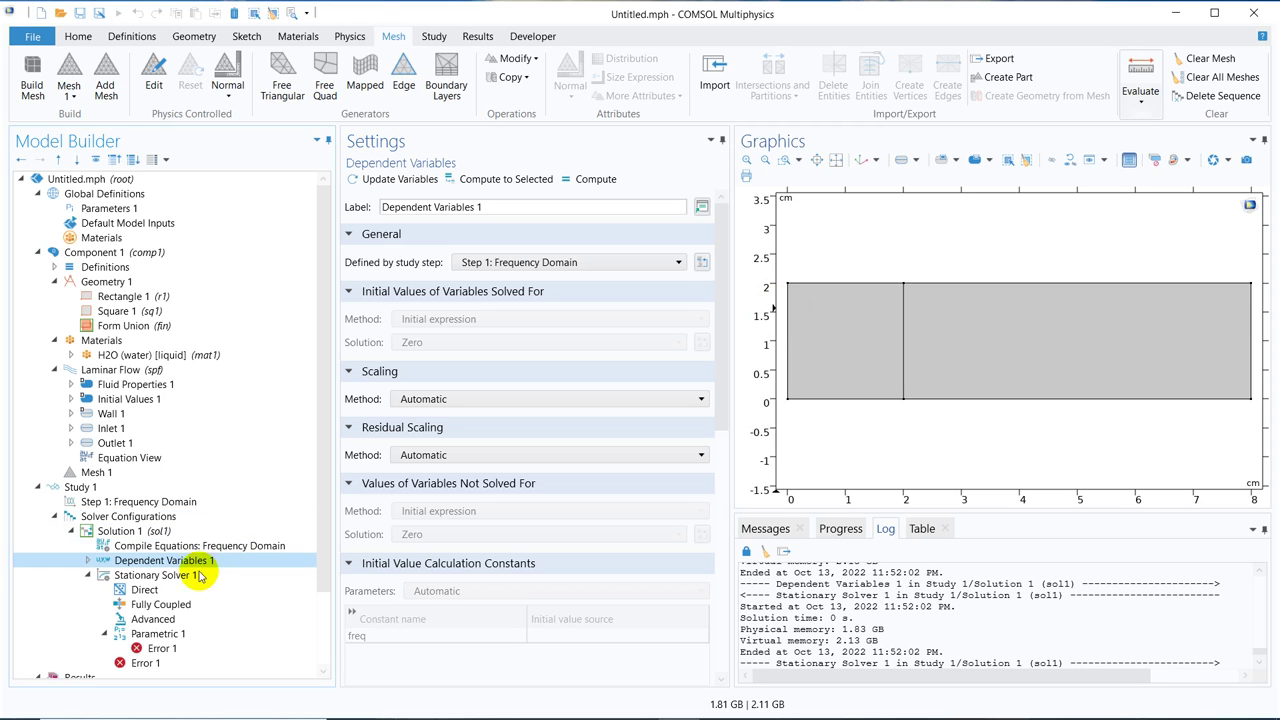
pyautogui.click(182, 605)
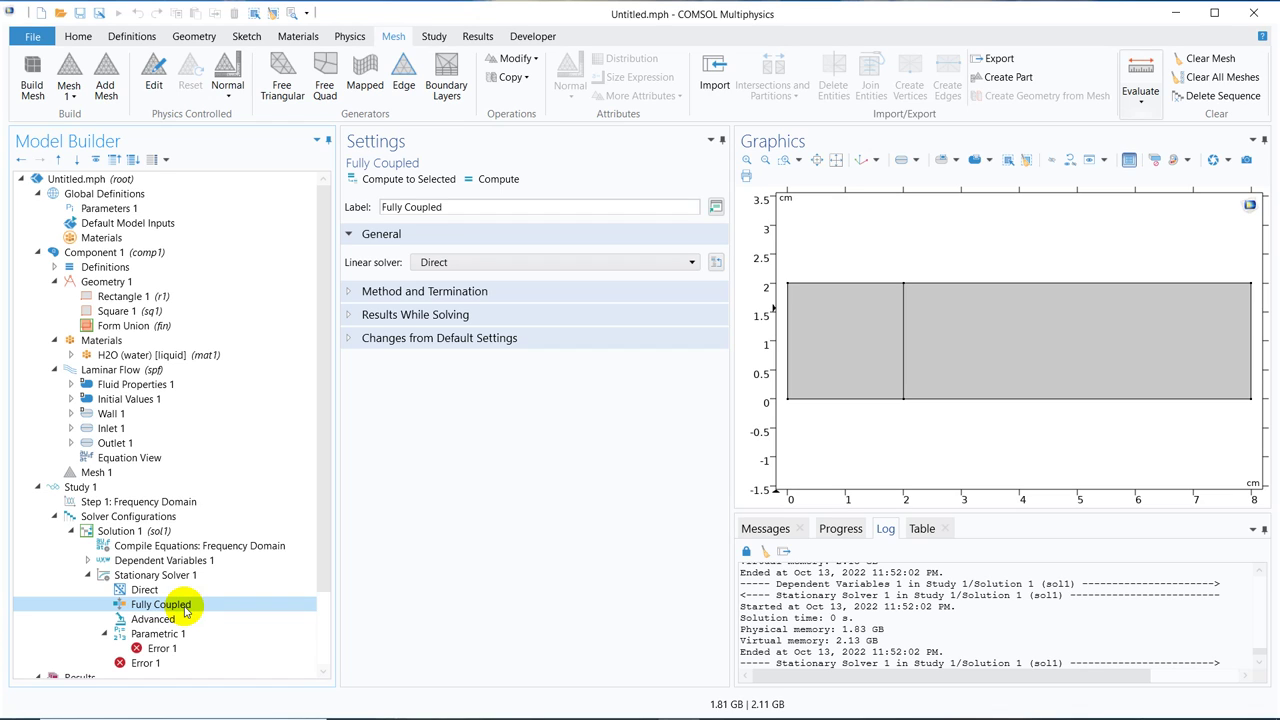
pyautogui.moveTo(528, 8)
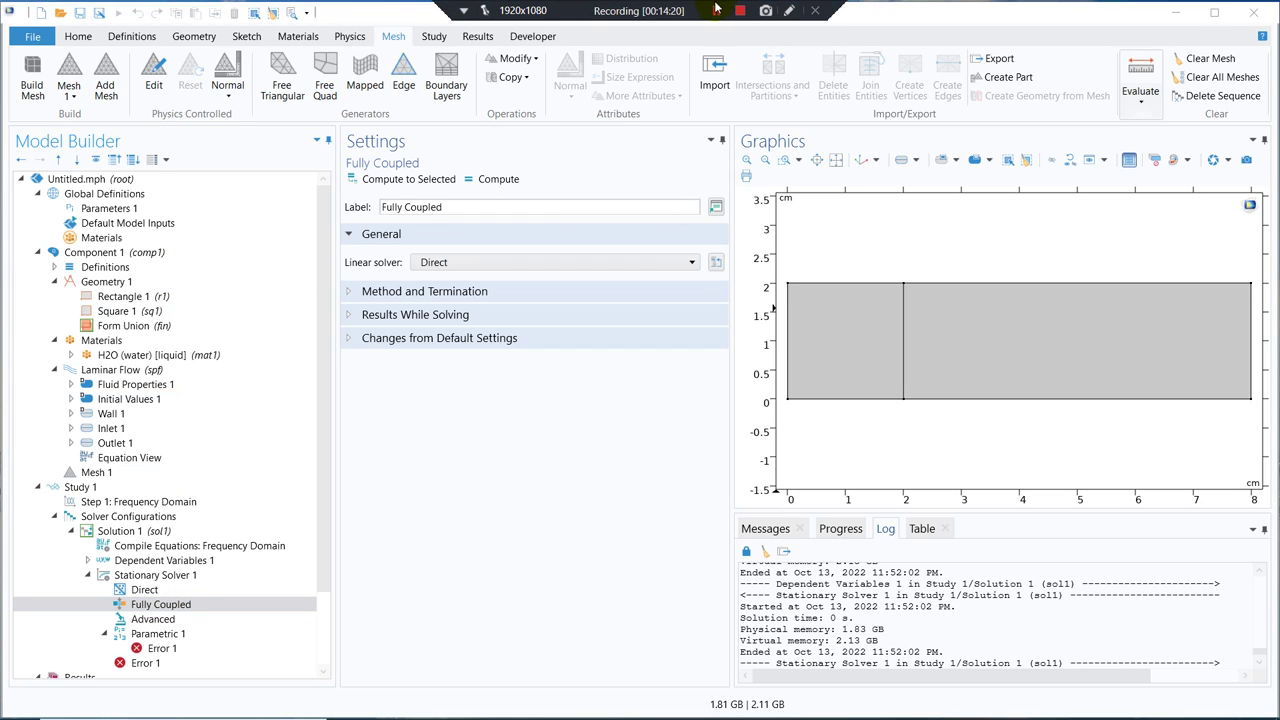